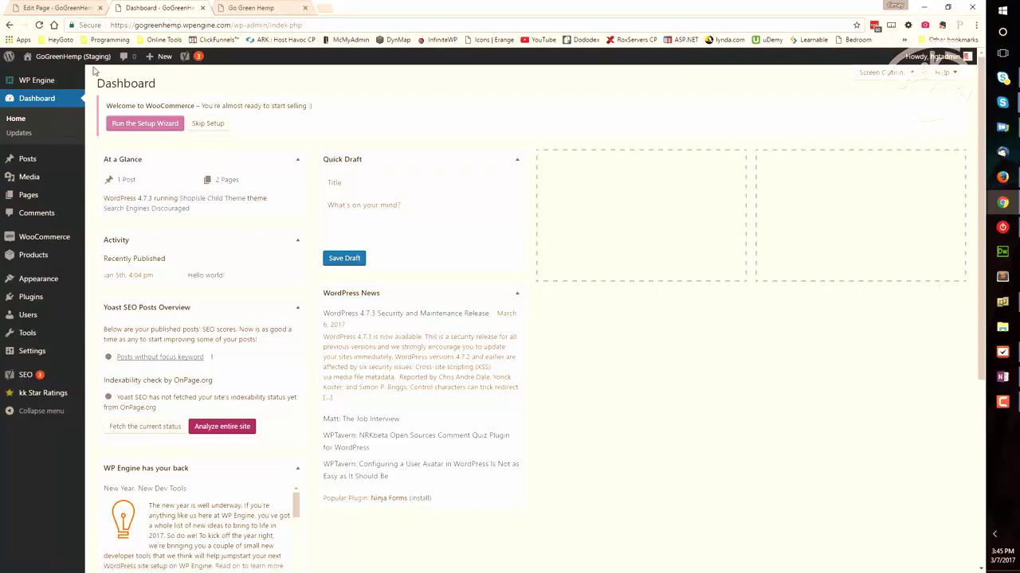
- Launch the Customizer from Appearance > Customize and return to the GoGreen Hemp homepage tab
{"action": "mouse_move", "coordinate": [85, 63]}
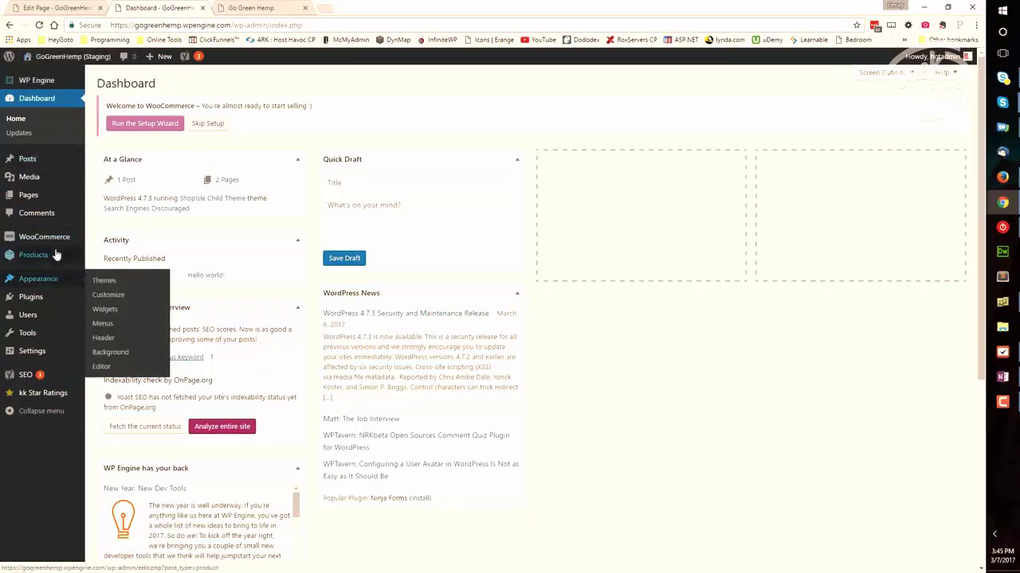
{"action": "mouse_move", "coordinate": [55, 246]}
{"action": "mouse_move", "coordinate": [56, 282]}
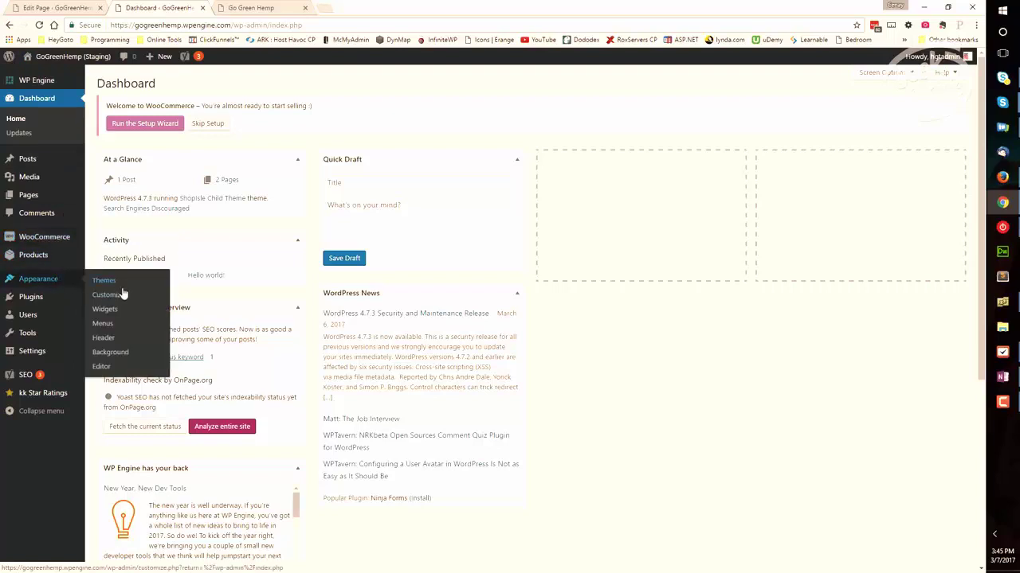
{"action": "left_click", "coordinate": [119, 296]}
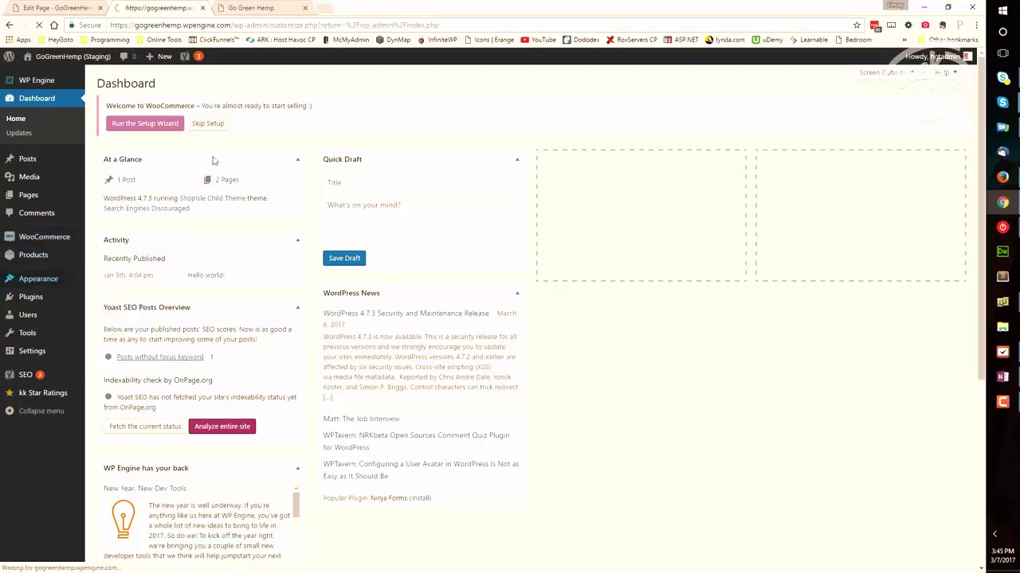
{"action": "left_click", "coordinate": [237, 8]}
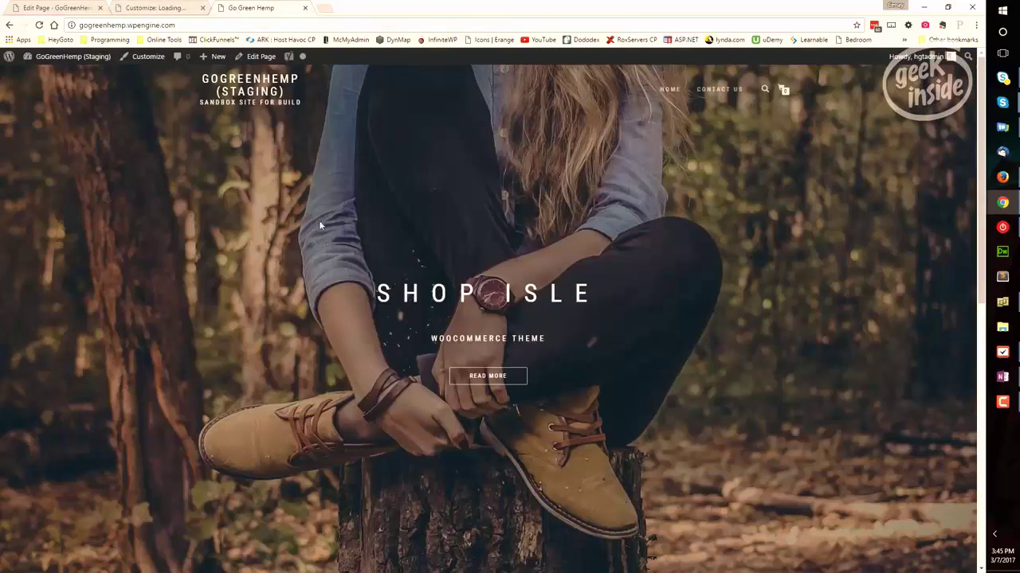
- Open the Customizer from the admin bar, close the duplicate tab, and view the PRO features list
{"action": "left_click", "coordinate": [150, 58]}
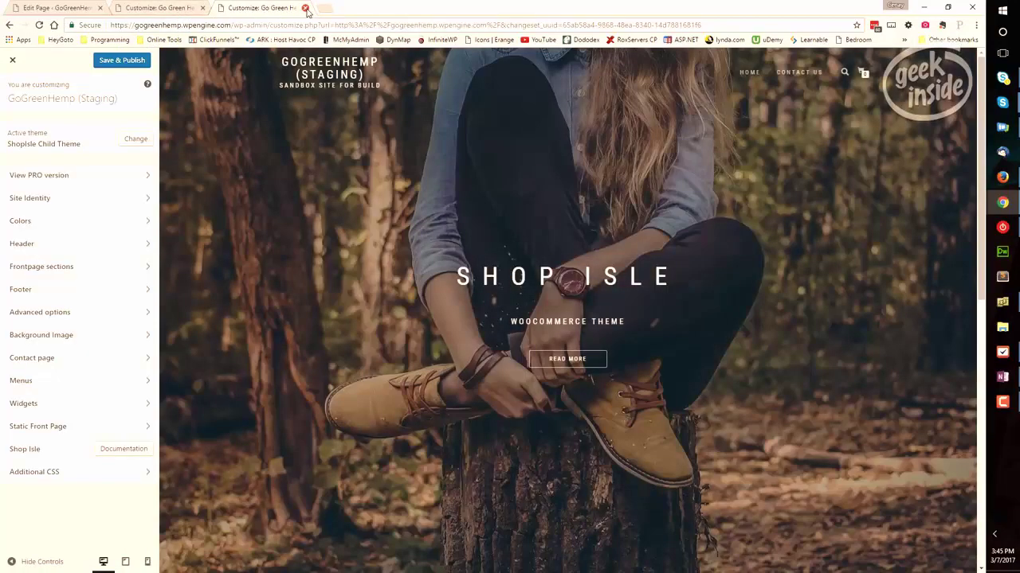
{"action": "left_click", "coordinate": [305, 8]}
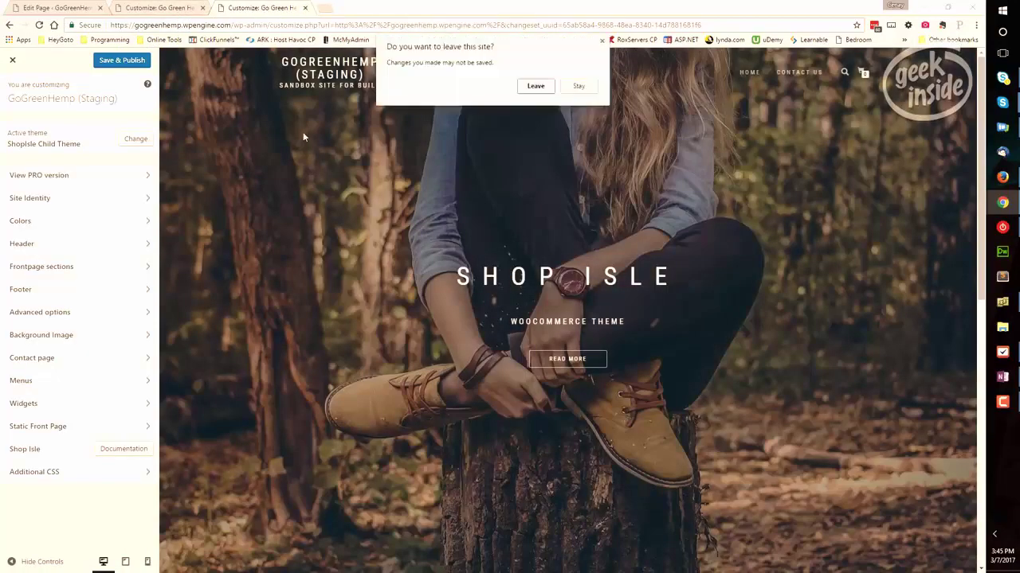
{"action": "left_click", "coordinate": [542, 88]}
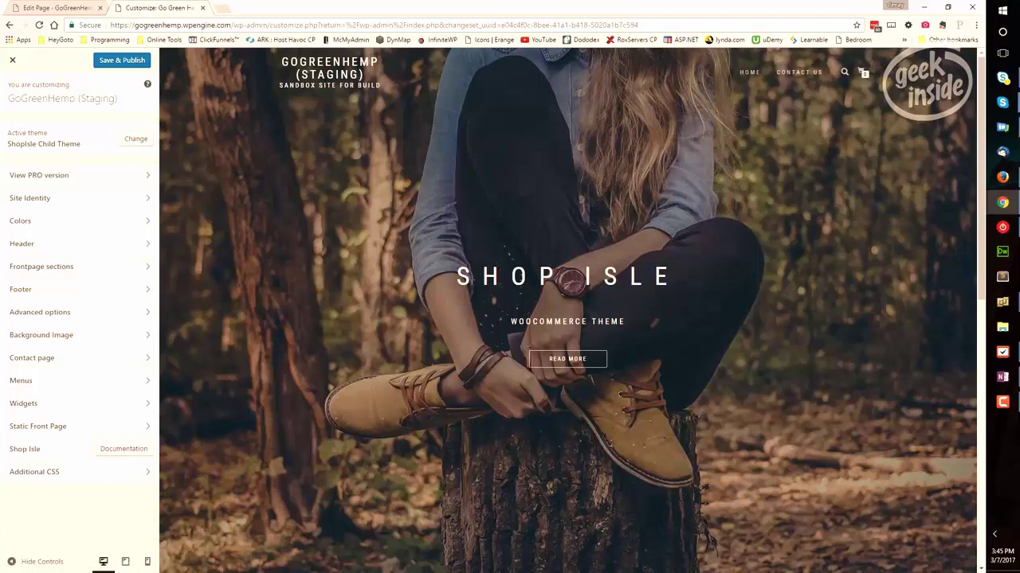
{"action": "left_click", "coordinate": [147, 177]}
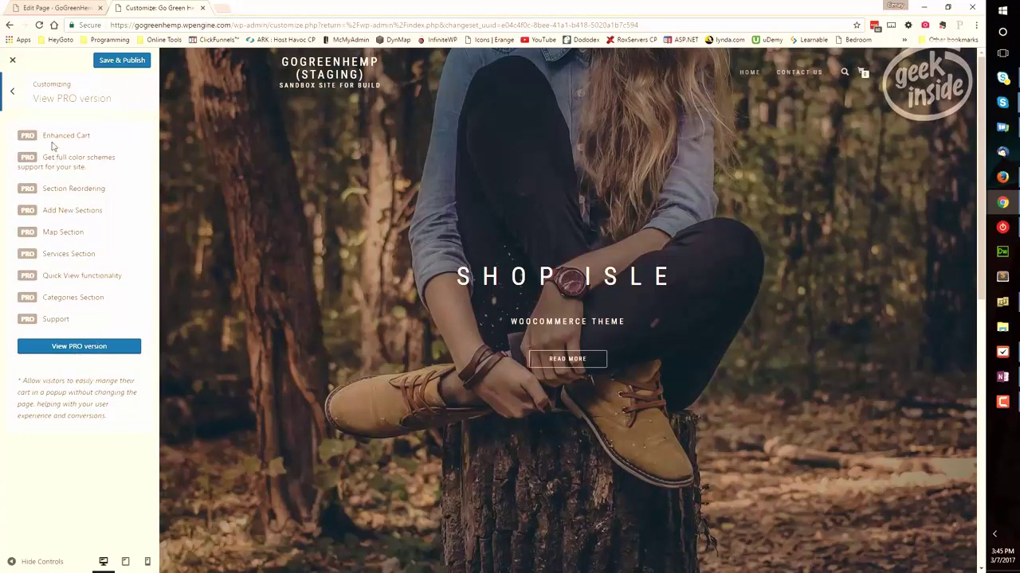
- In Site Identity, select the whole Site Title text and start choosing a logo image
{"action": "left_click", "coordinate": [14, 92]}
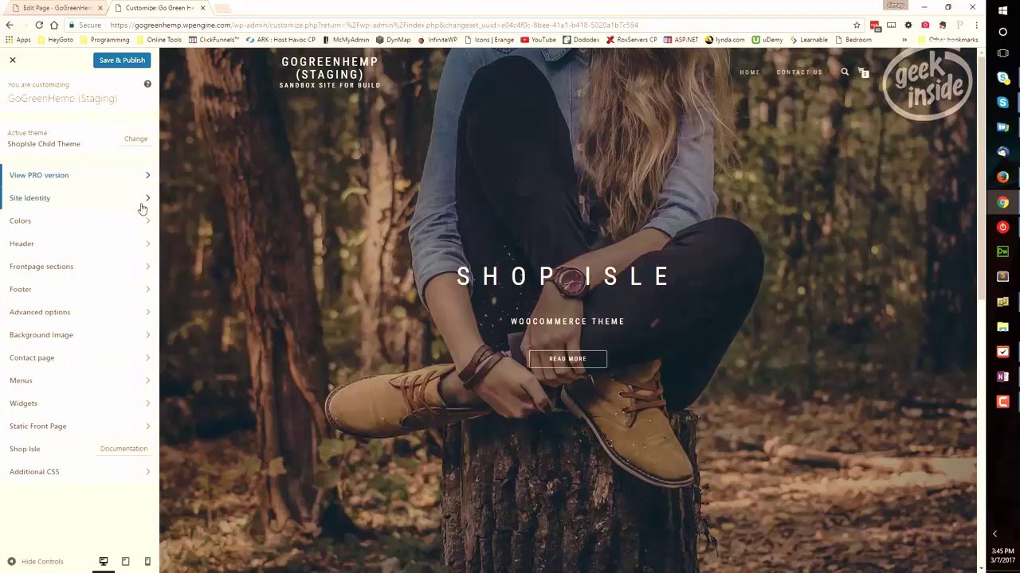
{"action": "left_click", "coordinate": [80, 198]}
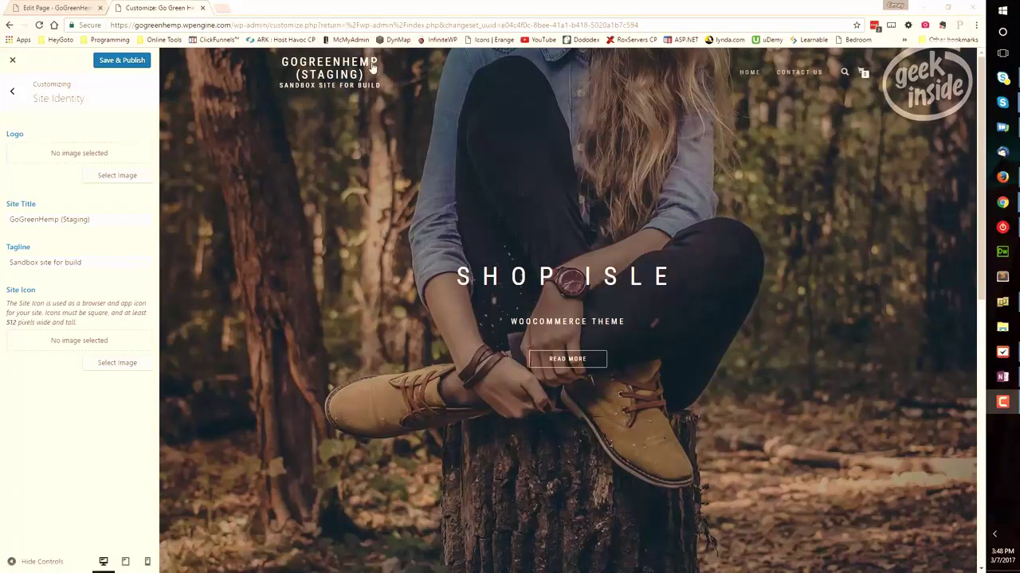
{"action": "left_click", "coordinate": [101, 219]}
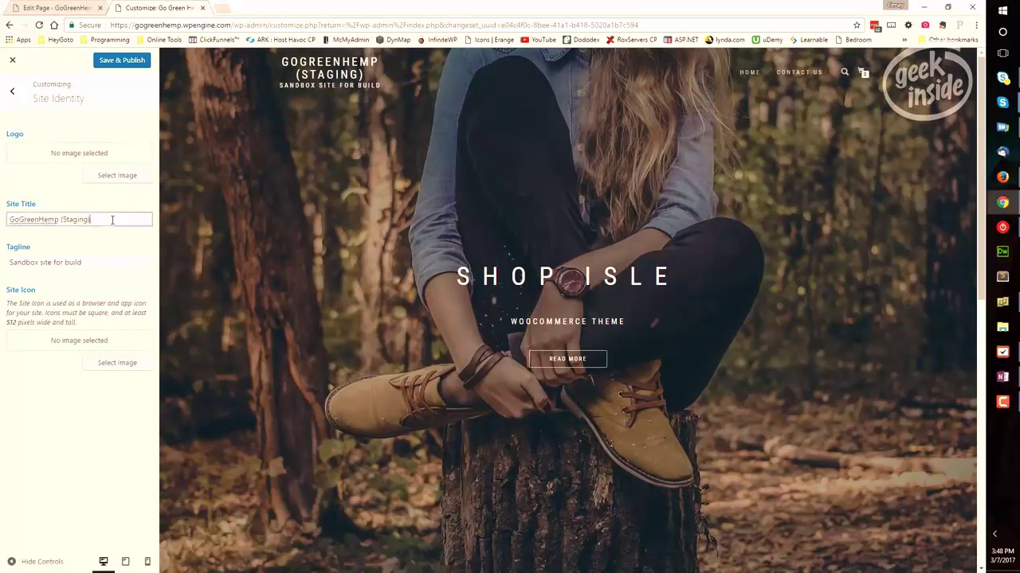
{"action": "key", "text": "ctrl+a"}
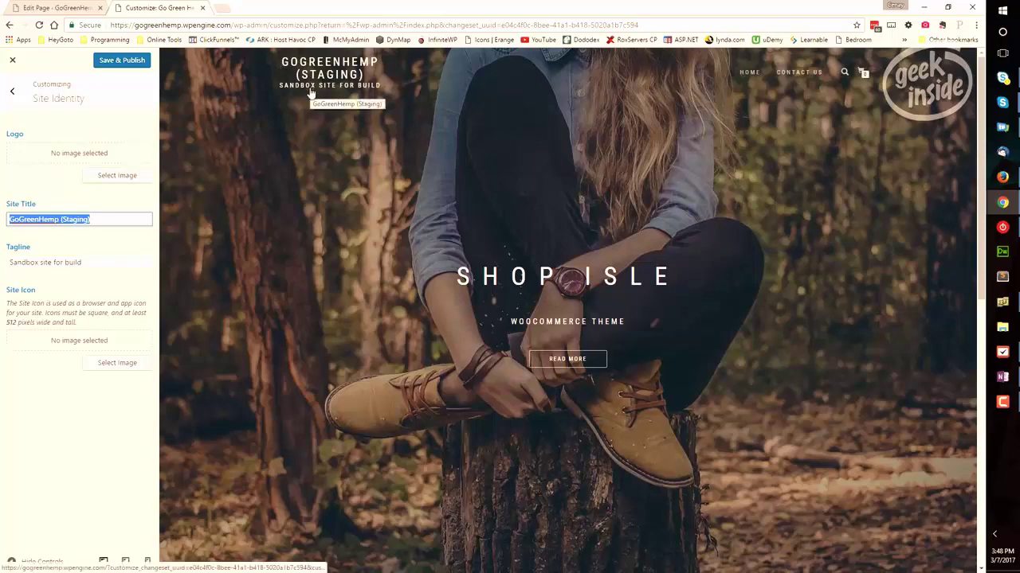
{"action": "left_click", "coordinate": [131, 177]}
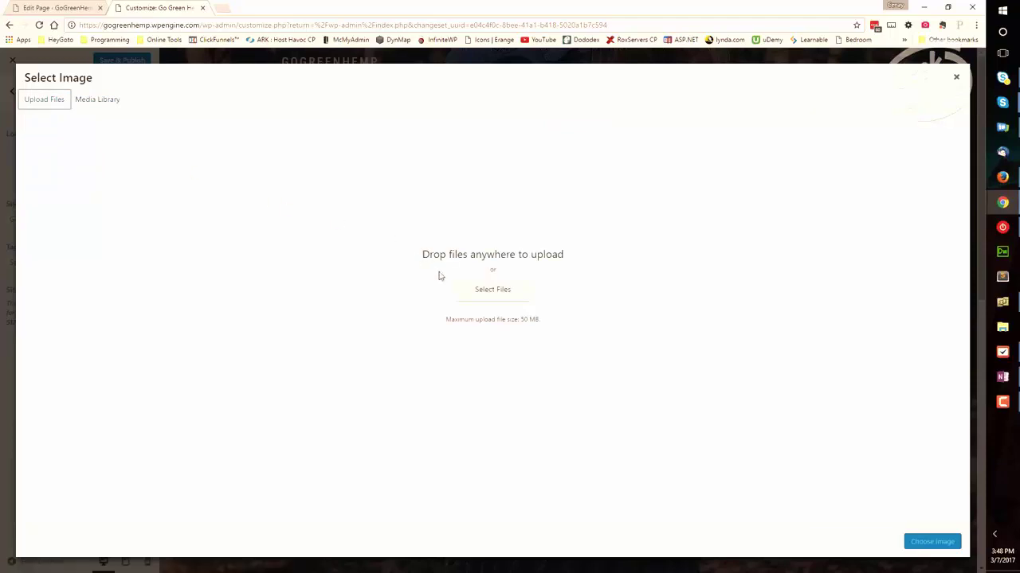
- Upload Natures-Best-CBD-logo-green.png as the site logo and select '(Staging)' in the Site Title
{"action": "left_click", "coordinate": [461, 288]}
{"action": "left_click", "coordinate": [139, 139]}
{"action": "left_click", "coordinate": [419, 269]}
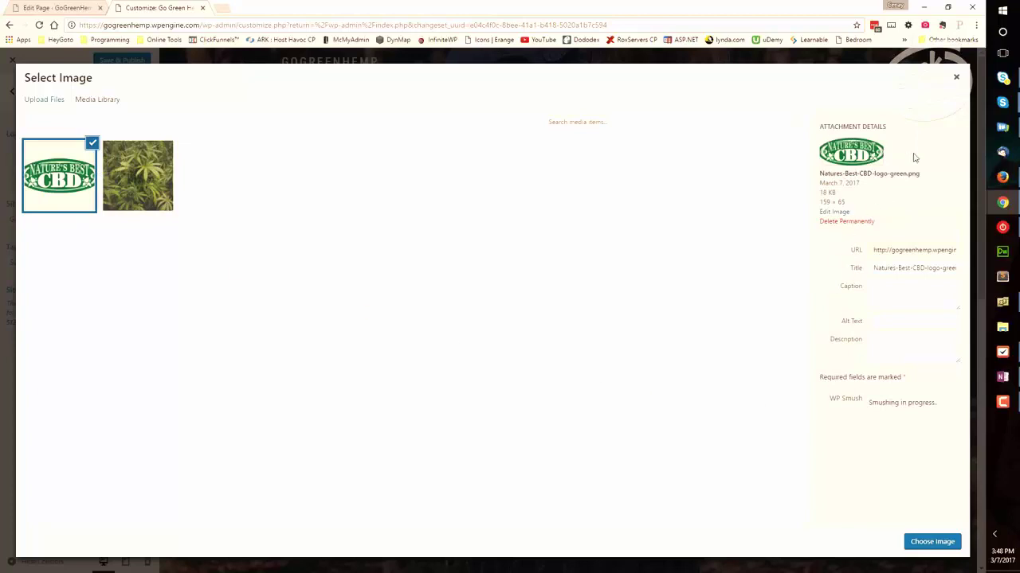
{"action": "left_click", "coordinate": [930, 542]}
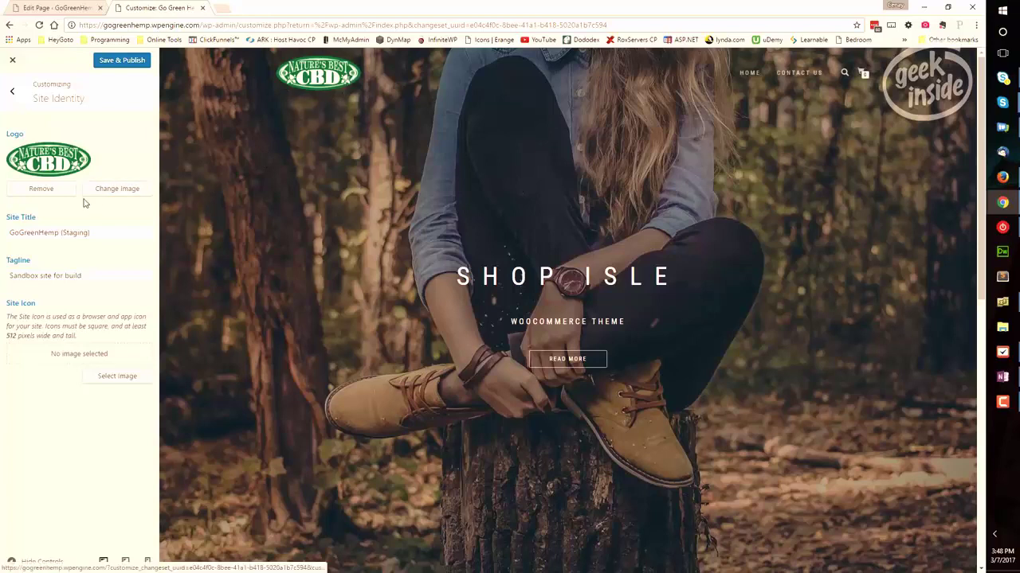
{"action": "left_click", "coordinate": [85, 232]}
{"action": "left_click_drag", "start_coordinate": [61, 233], "coordinate": [128, 235]}
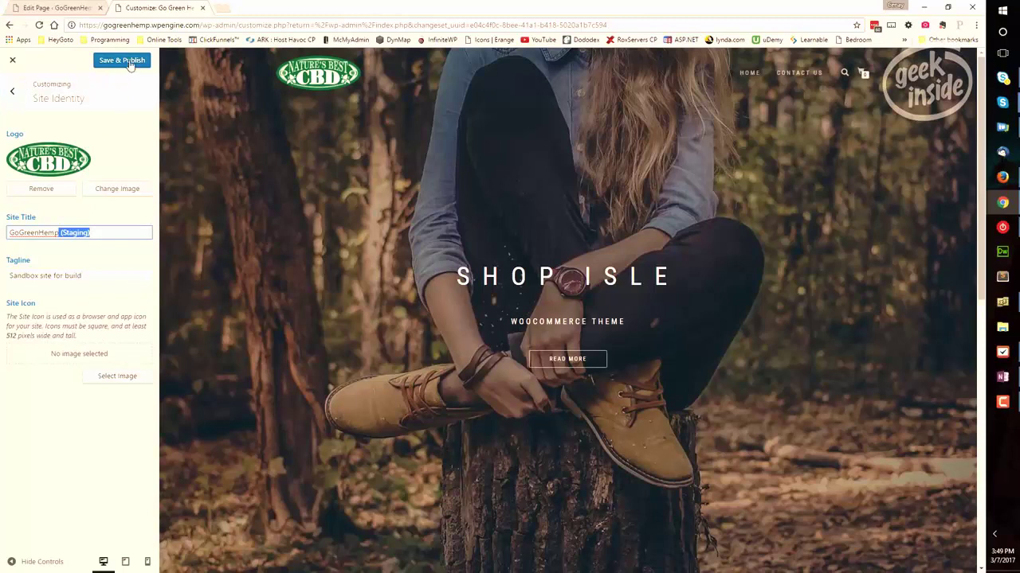
- Review the Colors options, then return to the main Customizer section list
{"action": "left_click", "coordinate": [17, 94]}
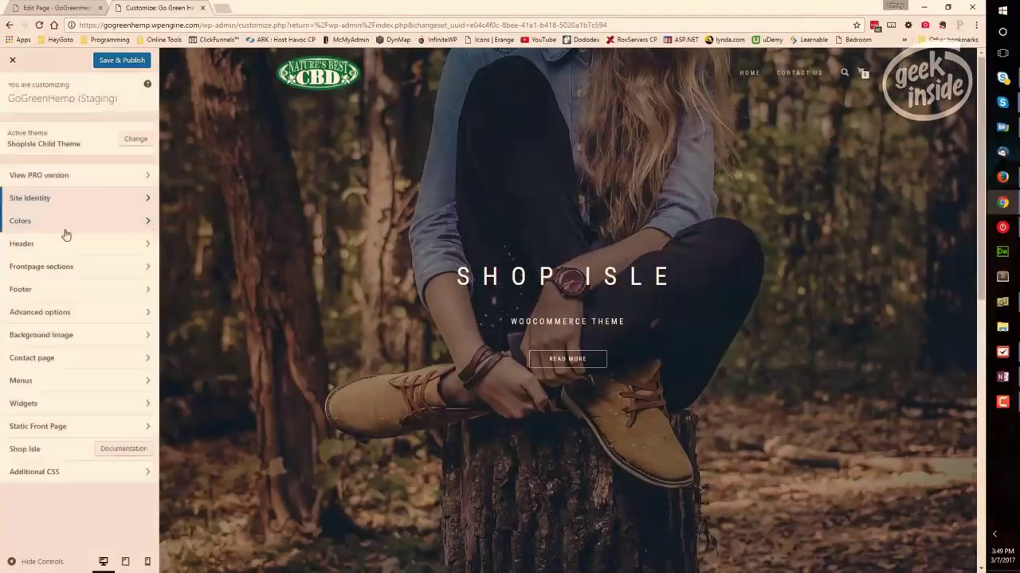
{"action": "left_click", "coordinate": [64, 224]}
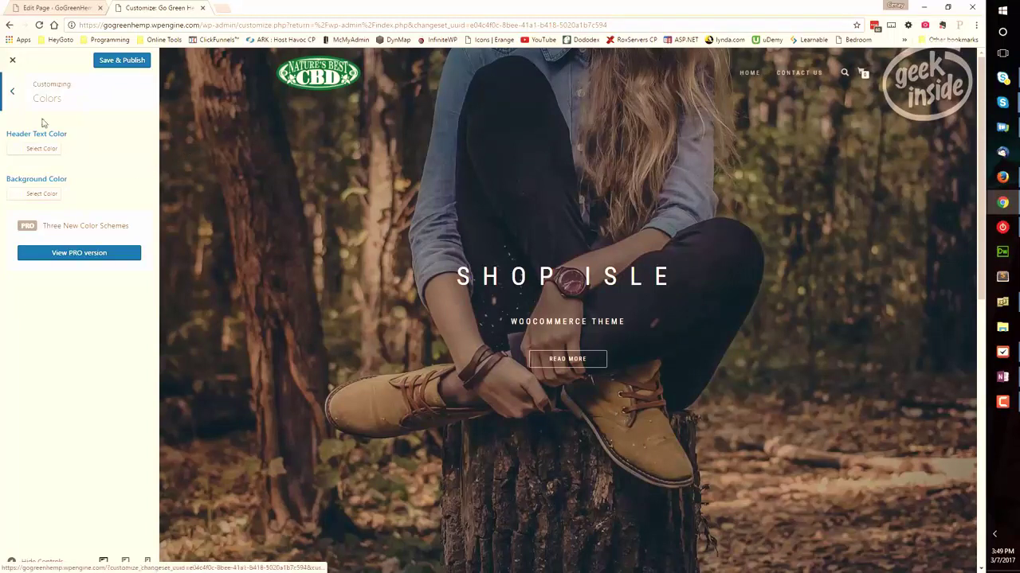
{"action": "left_click", "coordinate": [12, 91]}
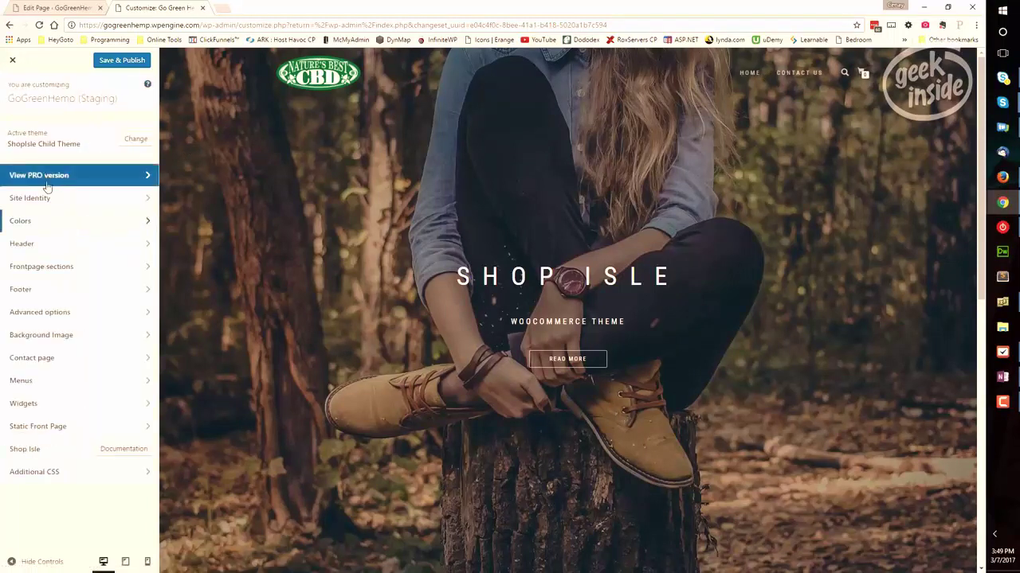
- Open the Header settings and open the Contact Us page in a new tab to view it
{"action": "left_click", "coordinate": [149, 247]}
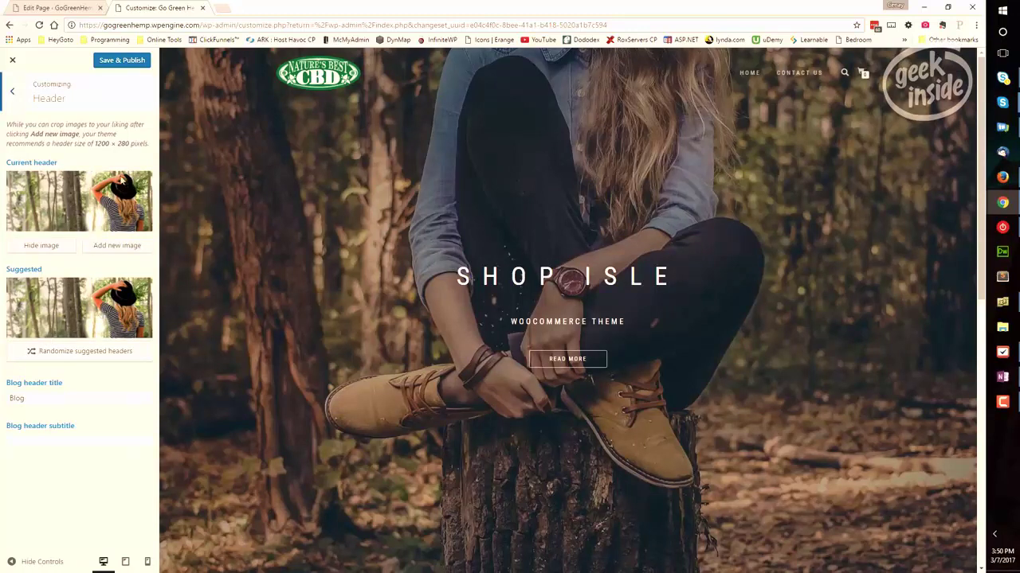
{"action": "right_click", "coordinate": [811, 74]}
{"action": "left_click", "coordinate": [824, 79]}
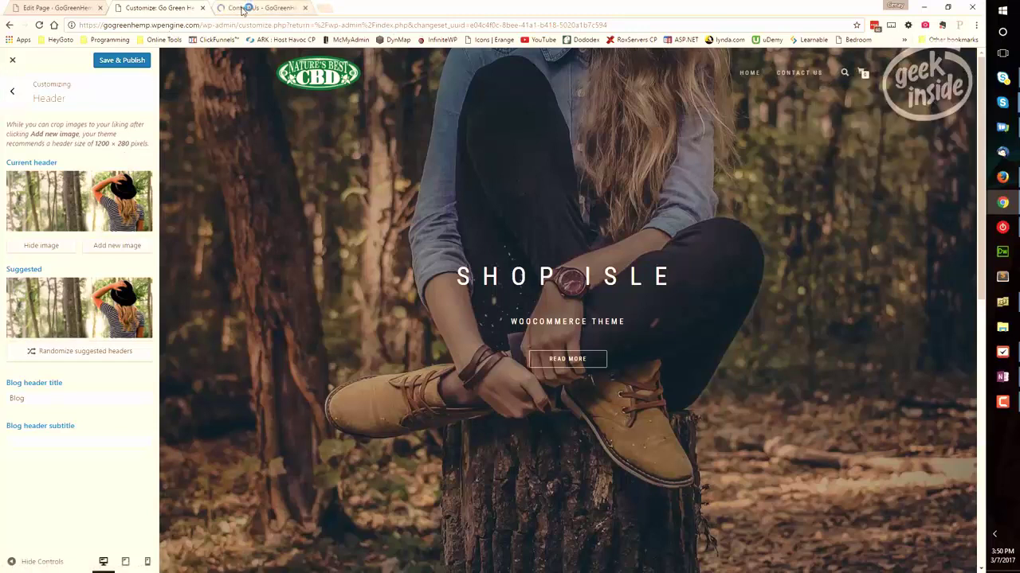
{"action": "left_click", "coordinate": [243, 9]}
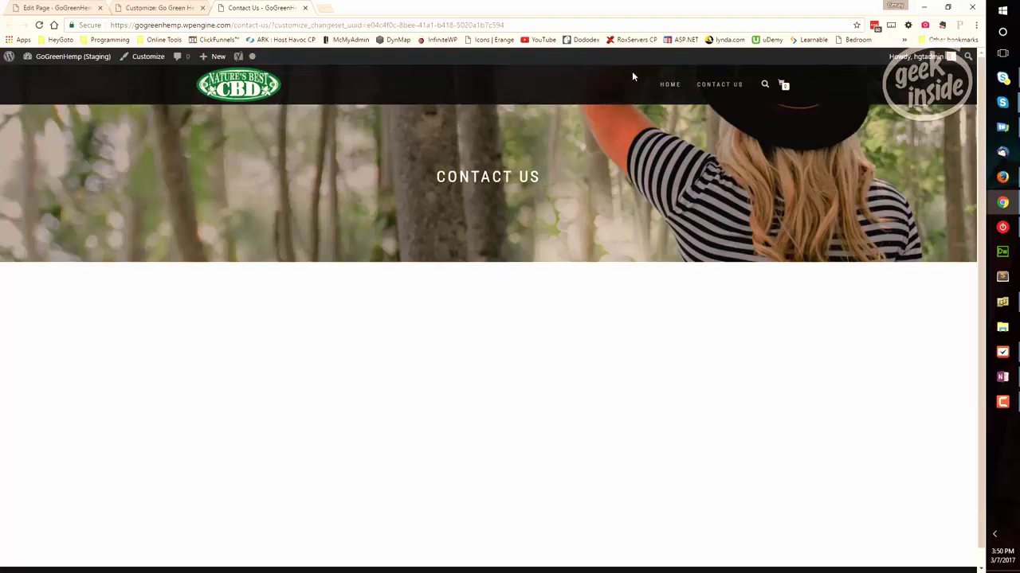
{"action": "left_click", "coordinate": [153, 9]}
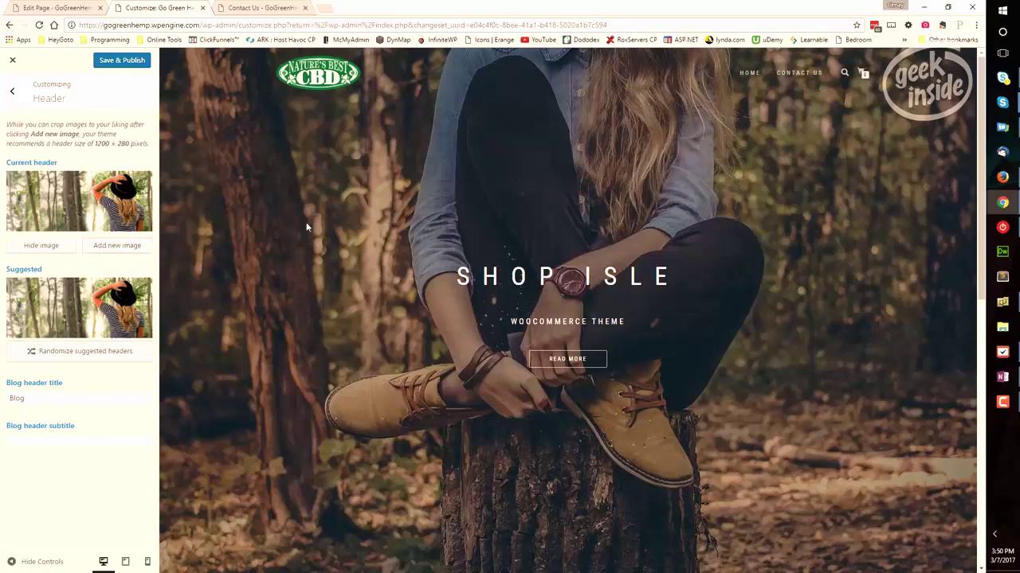
- Revisit the Contact Us page, highlight its heading, and return to the Customizer
{"action": "left_click", "coordinate": [277, 8]}
{"action": "left_click_drag", "start_coordinate": [539, 181], "coordinate": [430, 175]}
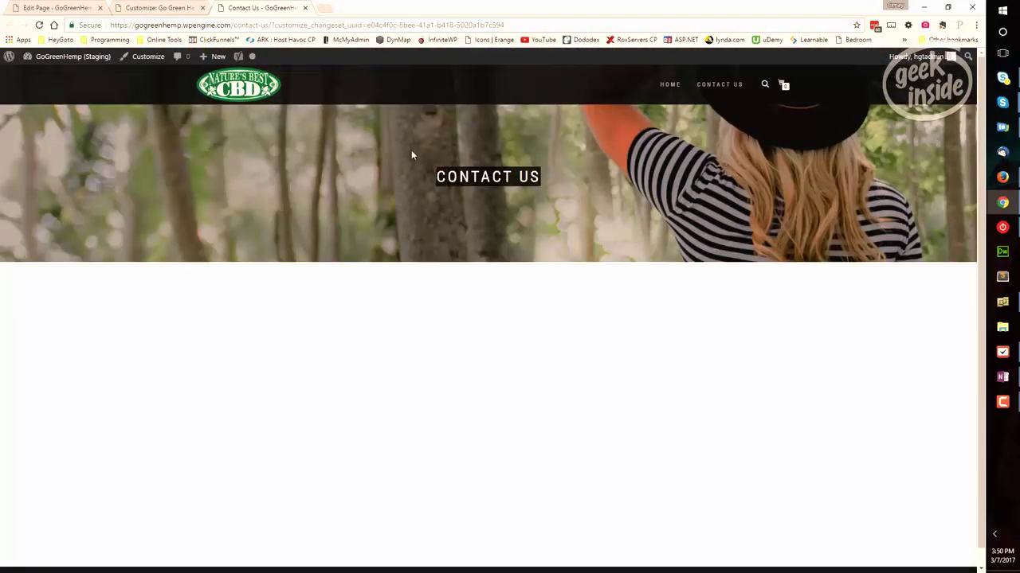
{"action": "left_click", "coordinate": [168, 10]}
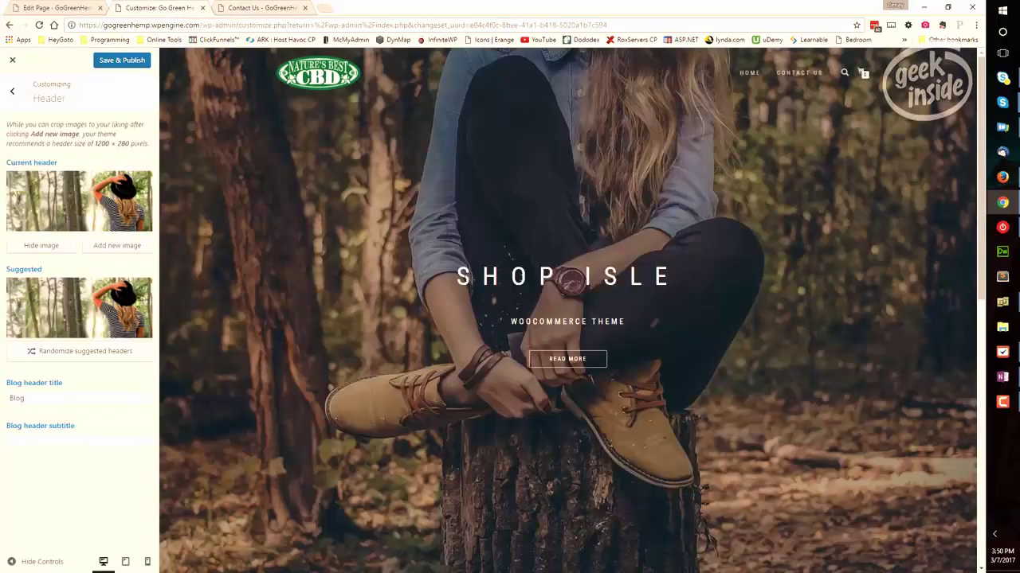
- Check the Blog header title 'Blog' and empty subtitle, leaving both unchanged
{"action": "double_click", "coordinate": [44, 403]}
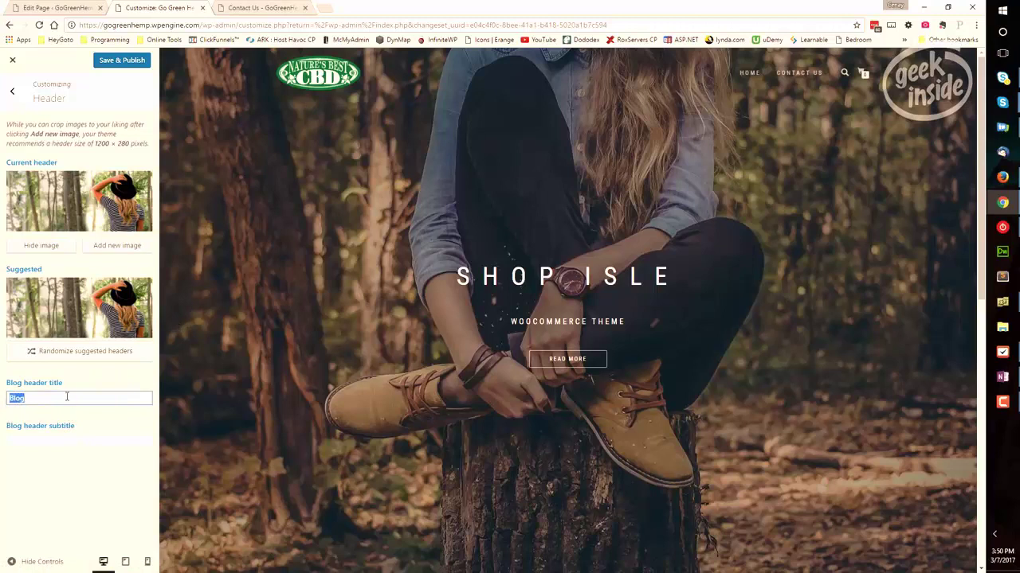
{"action": "left_click", "coordinate": [67, 399]}
{"action": "left_click", "coordinate": [86, 443]}
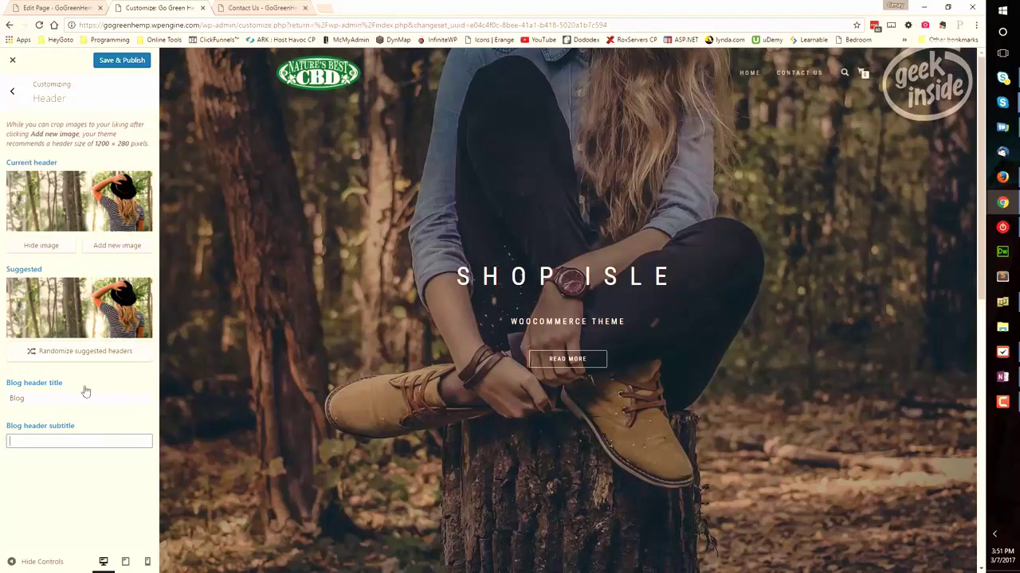
{"action": "left_click", "coordinate": [13, 93]}
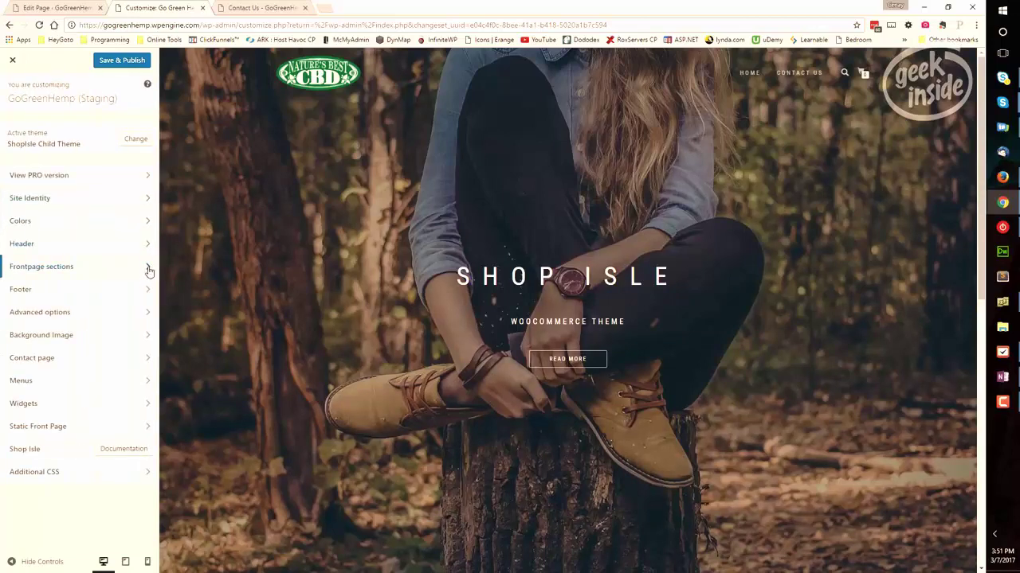
{"action": "left_click", "coordinate": [148, 269]}
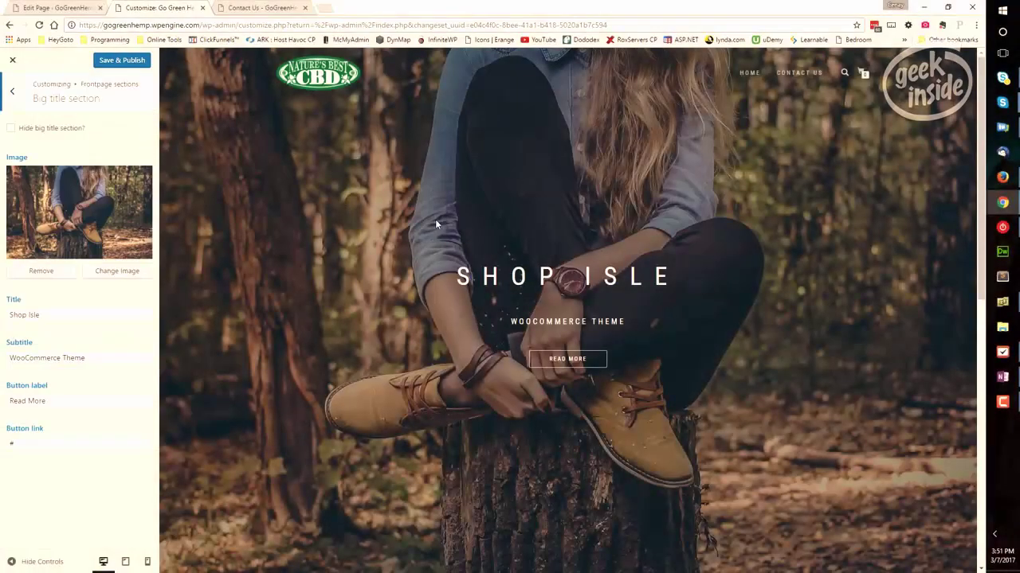
{"action": "left_click_drag", "start_coordinate": [451, 282], "coordinate": [667, 278]}
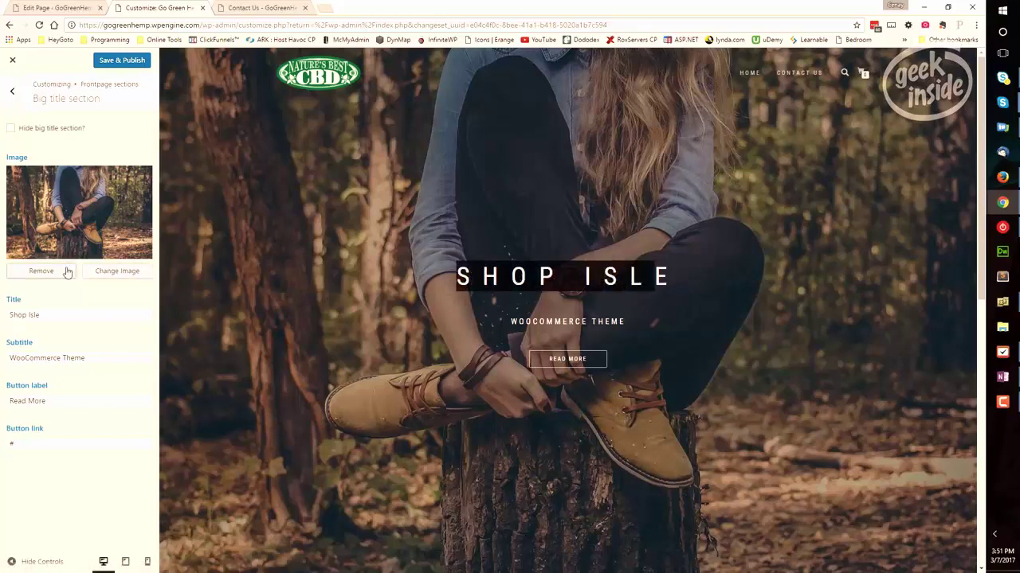
{"action": "left_click", "coordinate": [11, 129]}
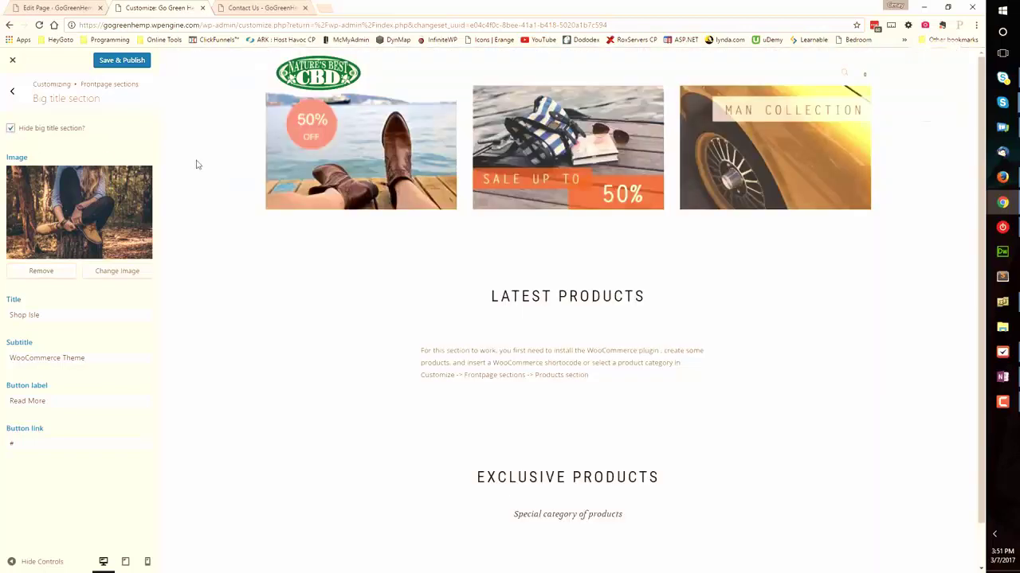
{"action": "left_click", "coordinate": [11, 129]}
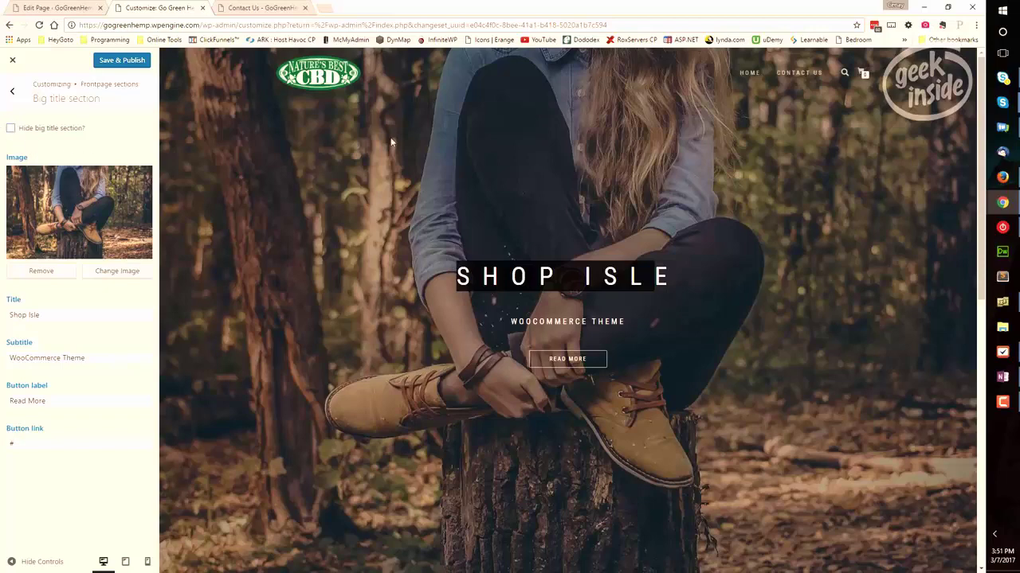
- Upload Cannibis3.jpg and set it as the Big title section background image
{"action": "left_click", "coordinate": [123, 274]}
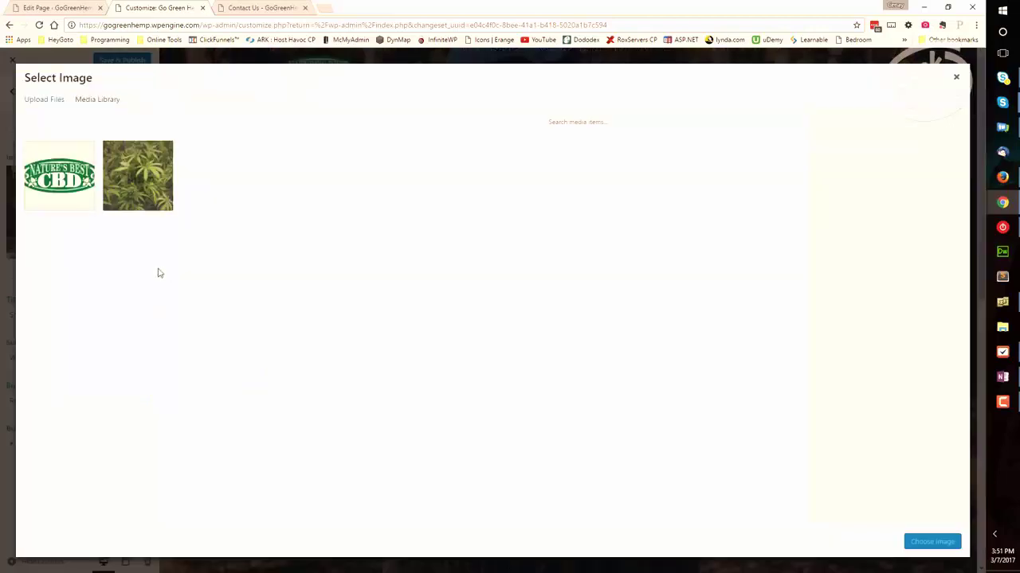
{"action": "left_click", "coordinate": [30, 101]}
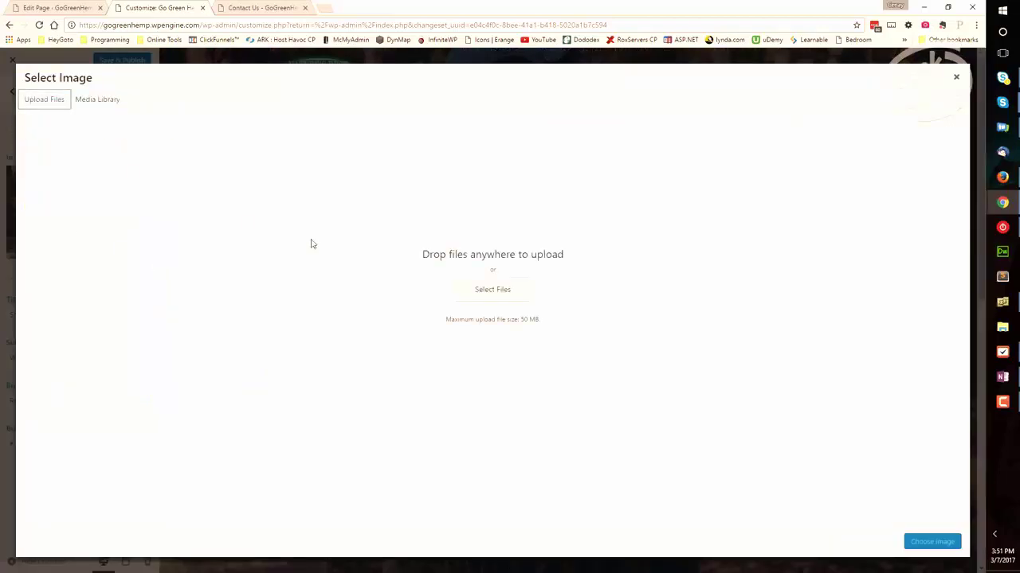
{"action": "left_click", "coordinate": [489, 290]}
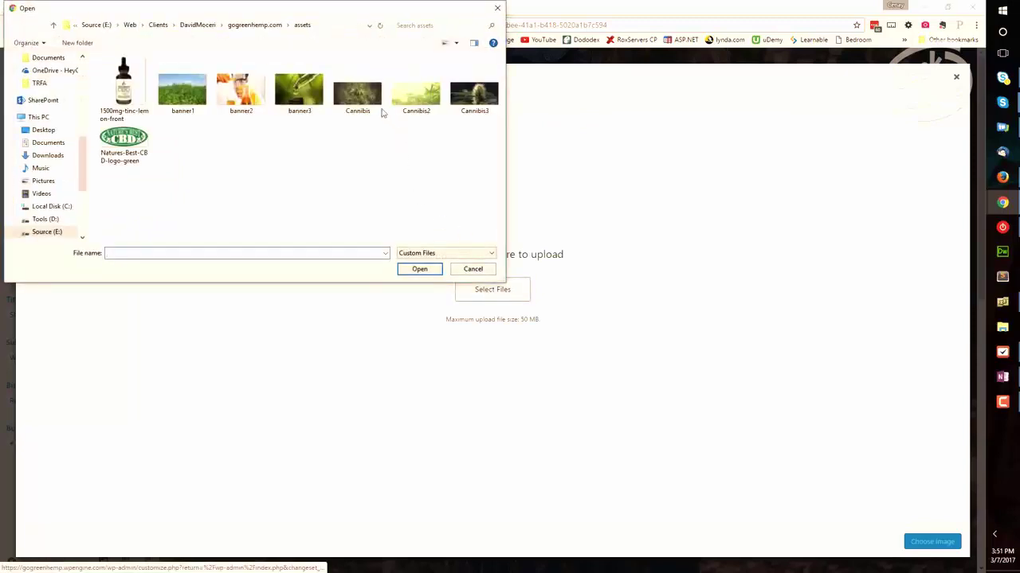
{"action": "left_click", "coordinate": [469, 97]}
{"action": "left_click", "coordinate": [432, 270]}
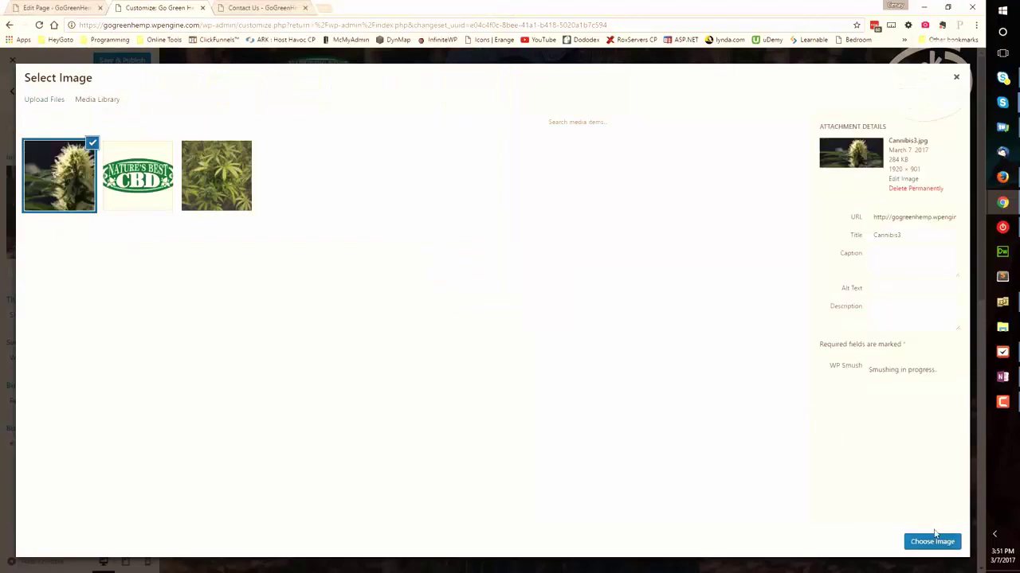
{"action": "left_click", "coordinate": [932, 543]}
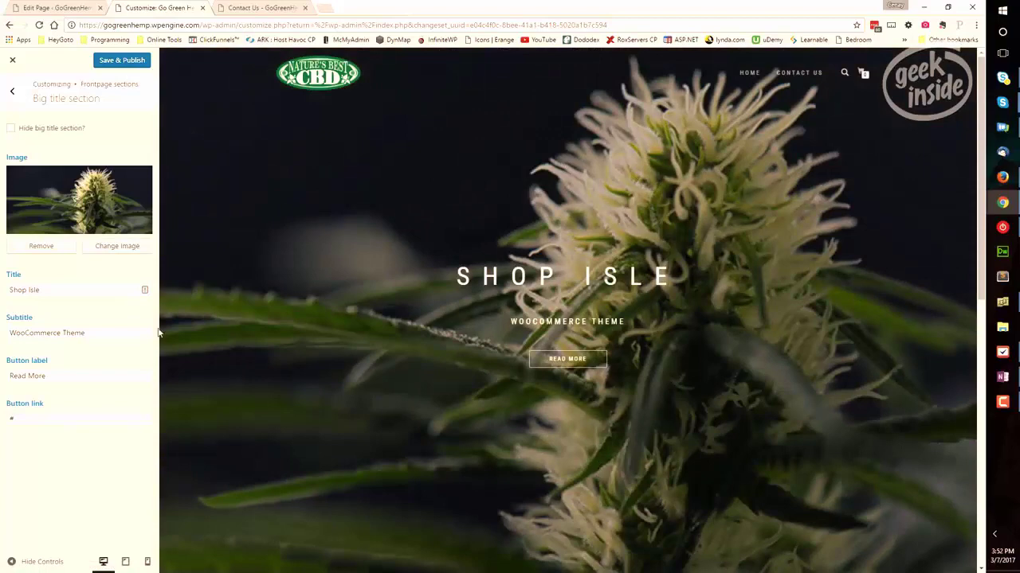
- Replace the hero title 'Shop Isle' with 'Go Green Hemp Shop'
{"action": "left_click", "coordinate": [56, 291]}
{"action": "left_click_drag", "start_coordinate": [55, 292], "coordinate": [3, 291]}
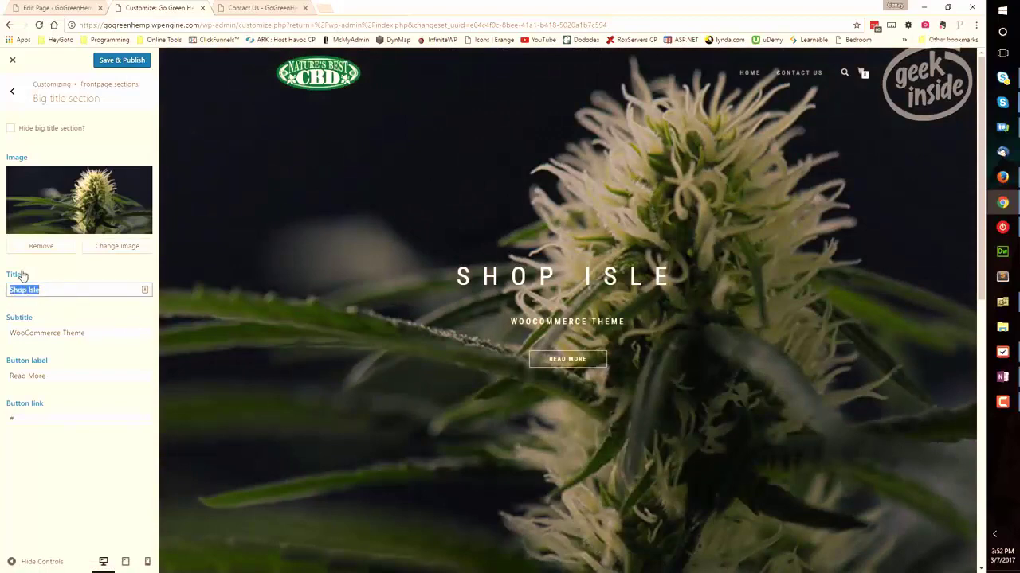
{"action": "type", "text": "Go G"}
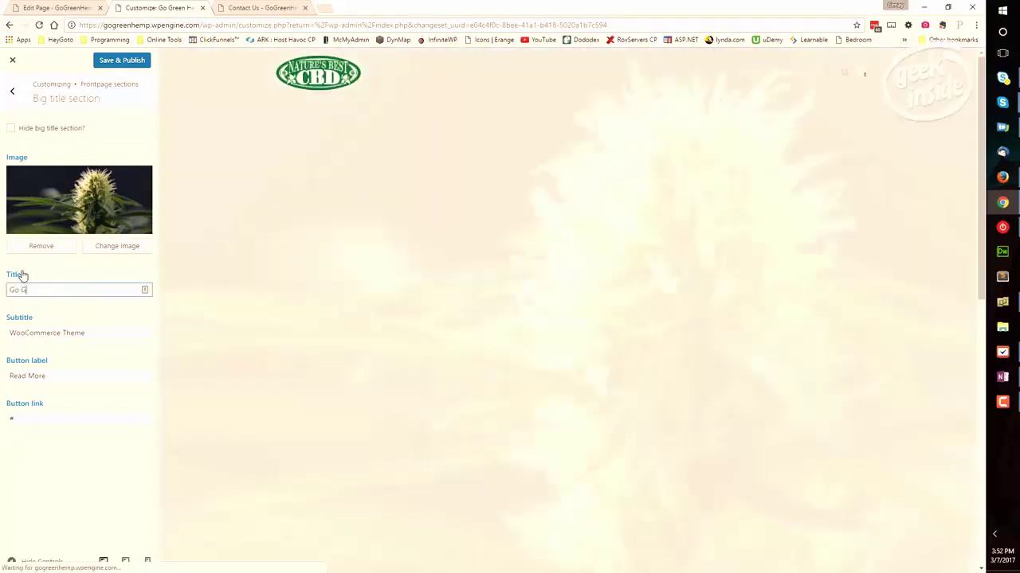
{"action": "type", "text": "reen Hemp"}
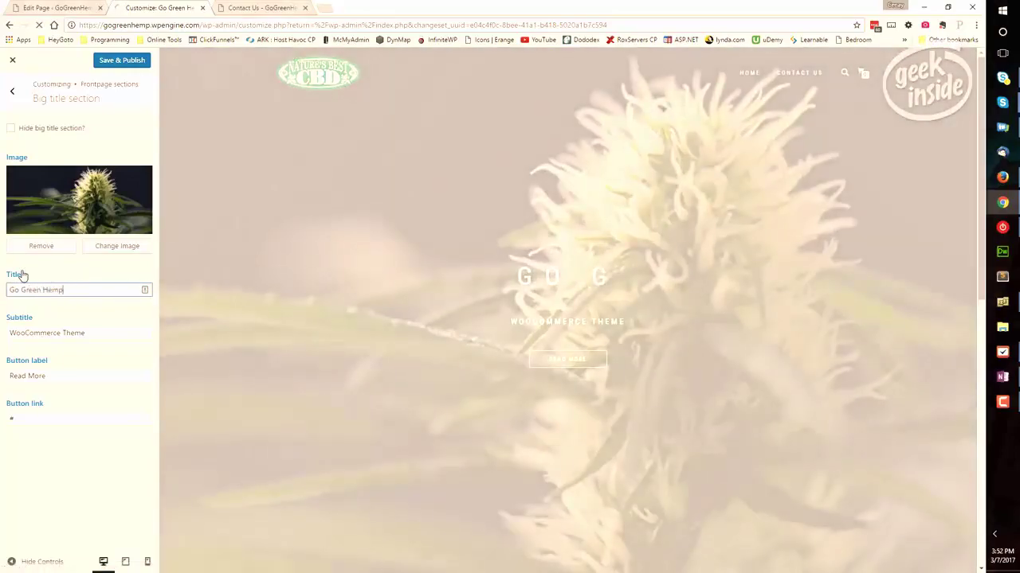
{"action": "type", "text": " Shop"}
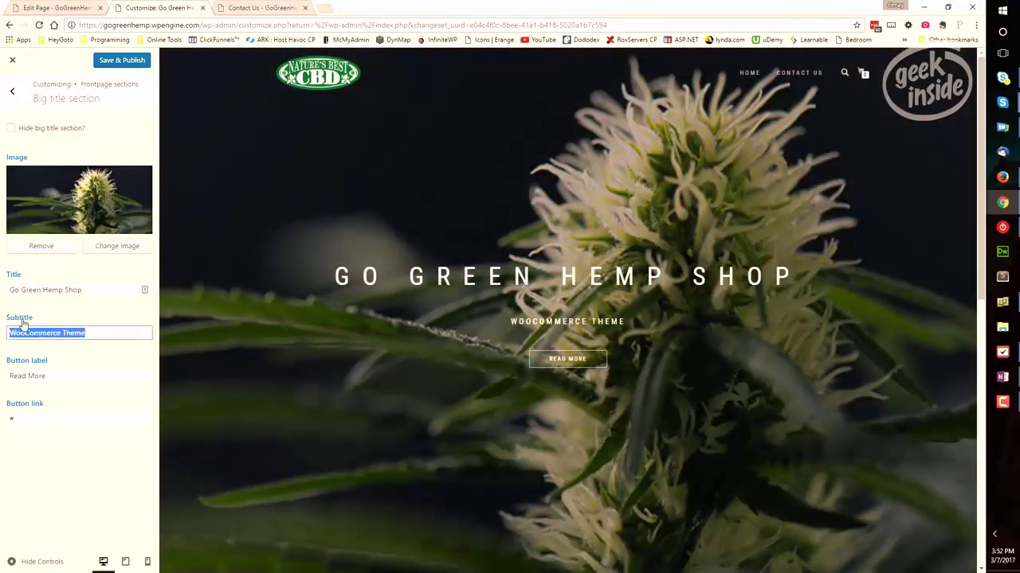
- Set the hero subtitle to 'Excellent and Low Cost CBD Oils' and the button label to 'Why this is important'
{"action": "type", "text": "Excellent a"}
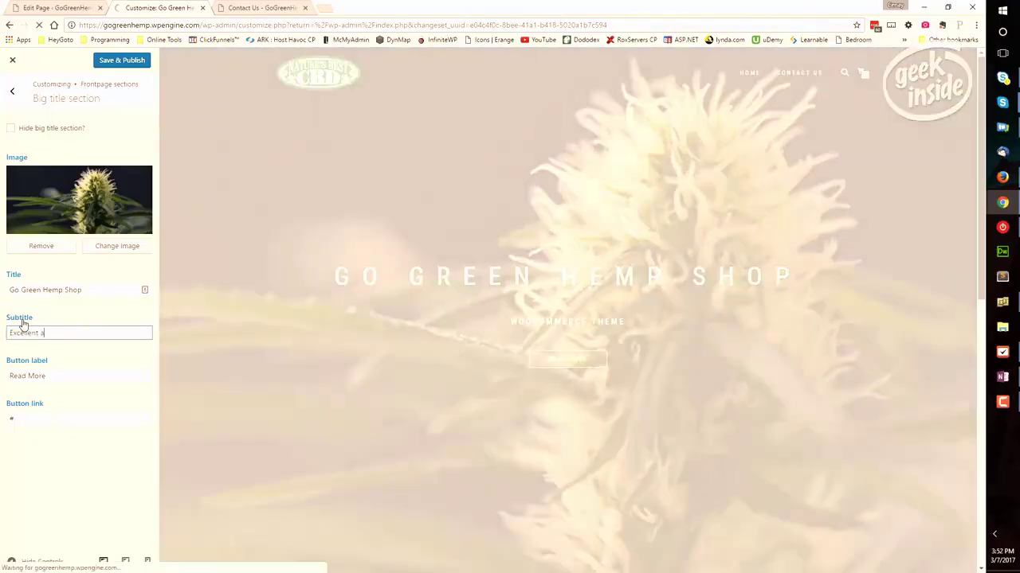
{"action": "type", "text": "nd Low Cost CBD "}
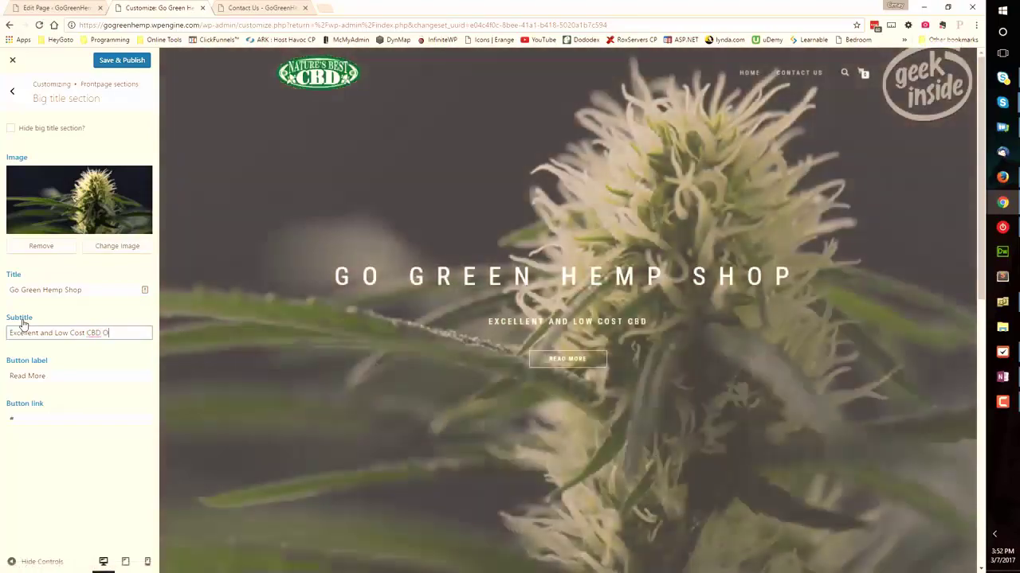
{"action": "type", "text": "Oils"}
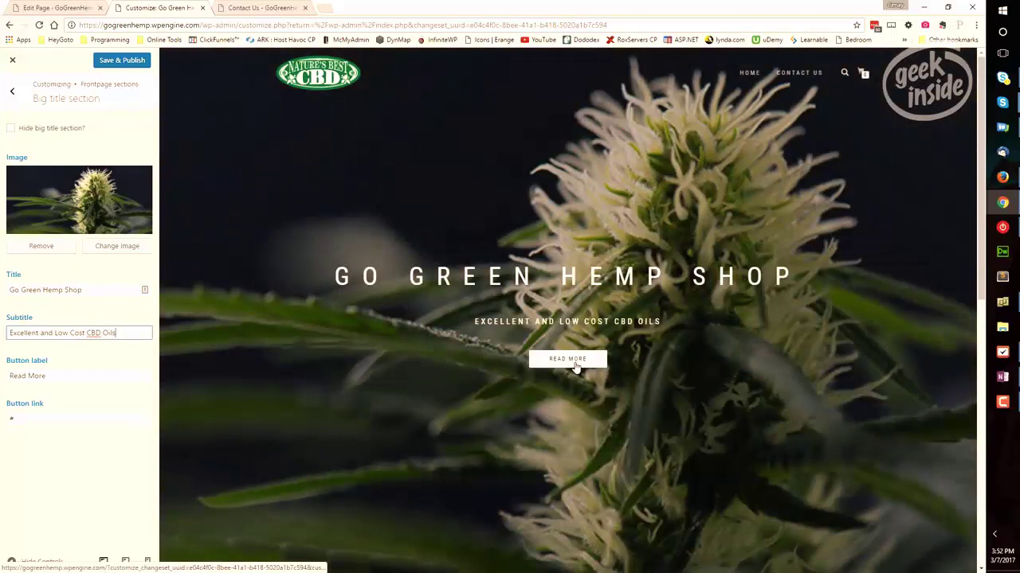
{"action": "triple_click", "coordinate": [56, 378]}
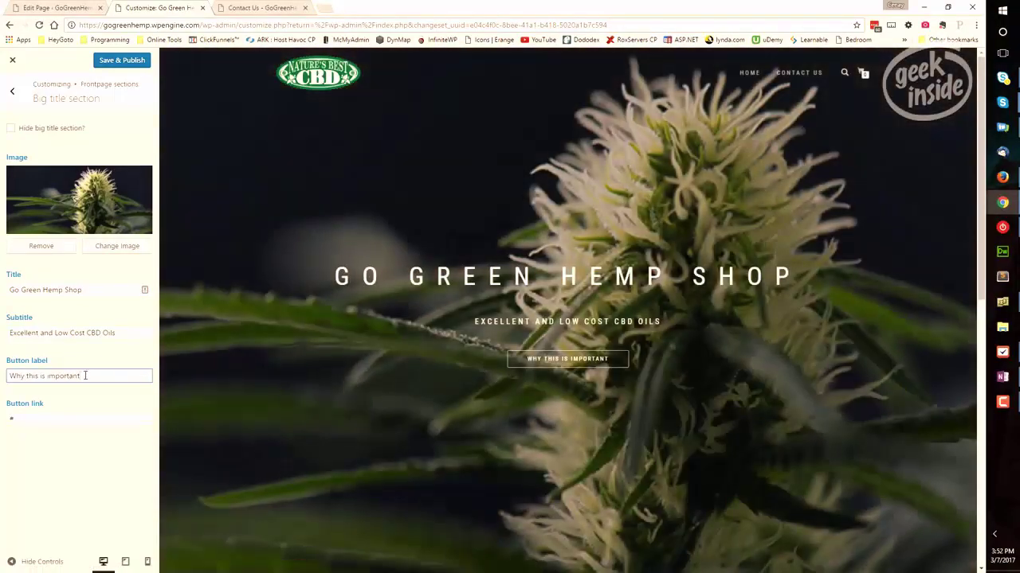
{"action": "left_click_drag", "start_coordinate": [86, 376], "coordinate": [8, 377]}
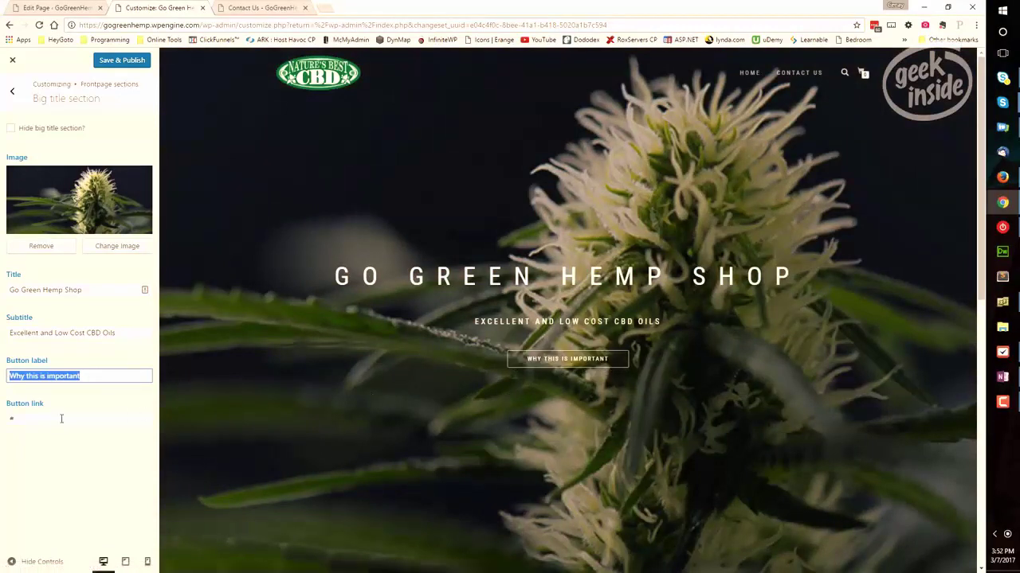
- Copy the Contact Us page URL and paste it as the hero button link
{"action": "left_click", "coordinate": [23, 420]}
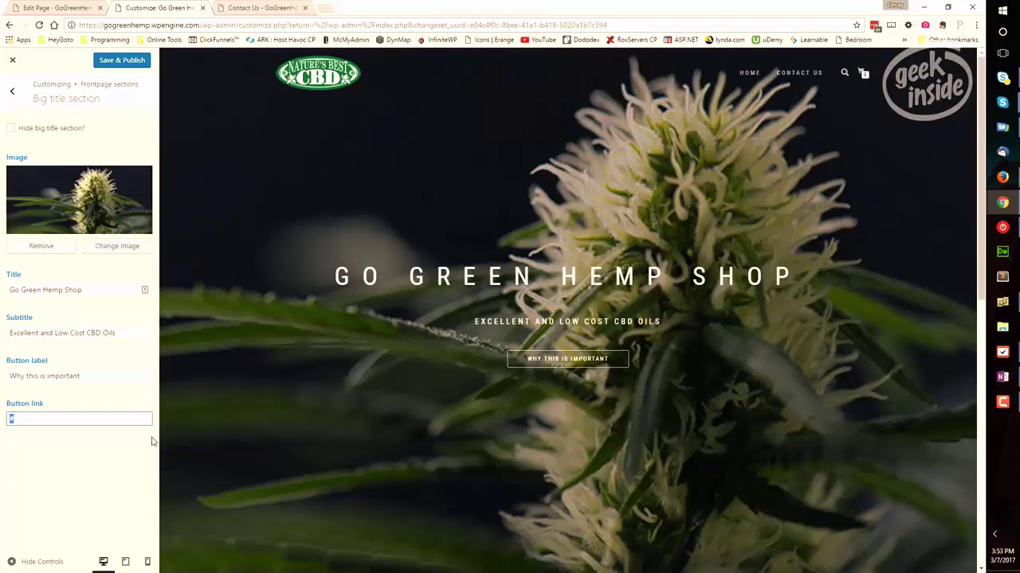
{"action": "left_click", "coordinate": [290, 10]}
{"action": "left_click", "coordinate": [246, 24]}
{"action": "left_click", "coordinate": [274, 25]}
{"action": "left_click_drag", "start_coordinate": [273, 25], "coordinate": [27, 33]}
{"action": "key", "text": "ctrl+c"}
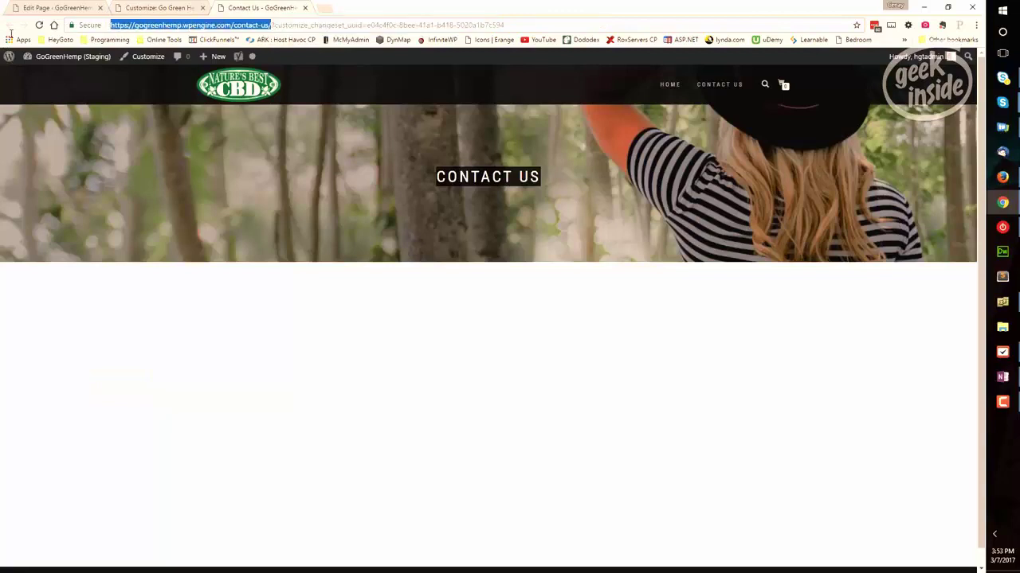
{"action": "left_click", "coordinate": [148, 7]}
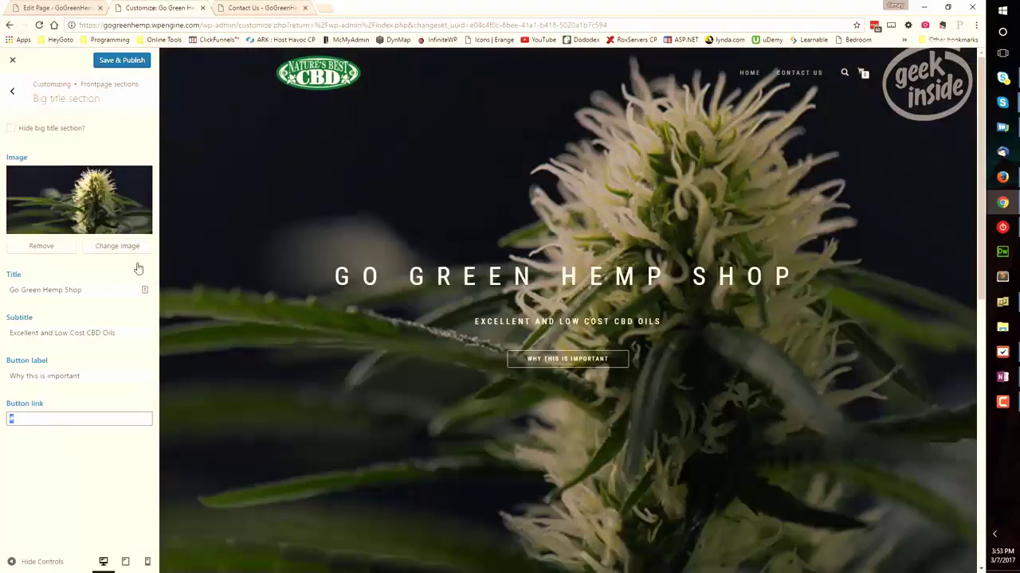
{"action": "key", "text": "ctrl+v"}
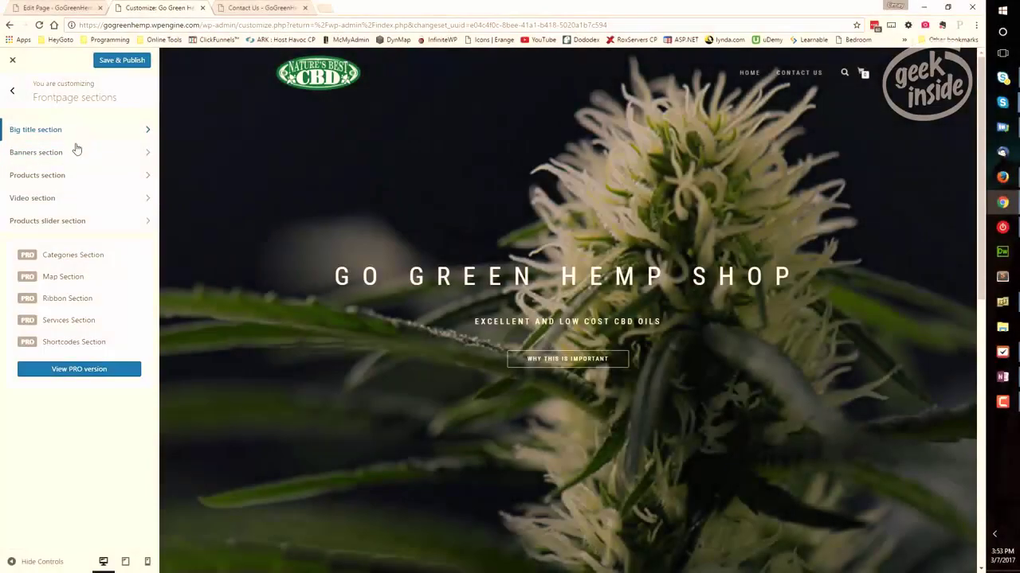
- Open the Banners section, expand the first banner entry and start choosing its image
{"action": "left_click", "coordinate": [146, 154]}
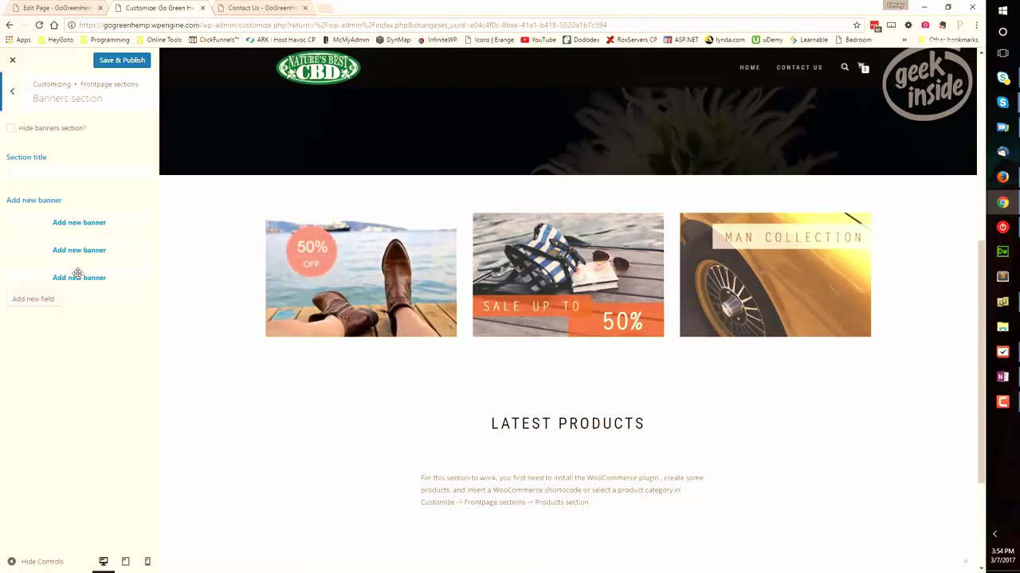
{"action": "left_click", "coordinate": [79, 221]}
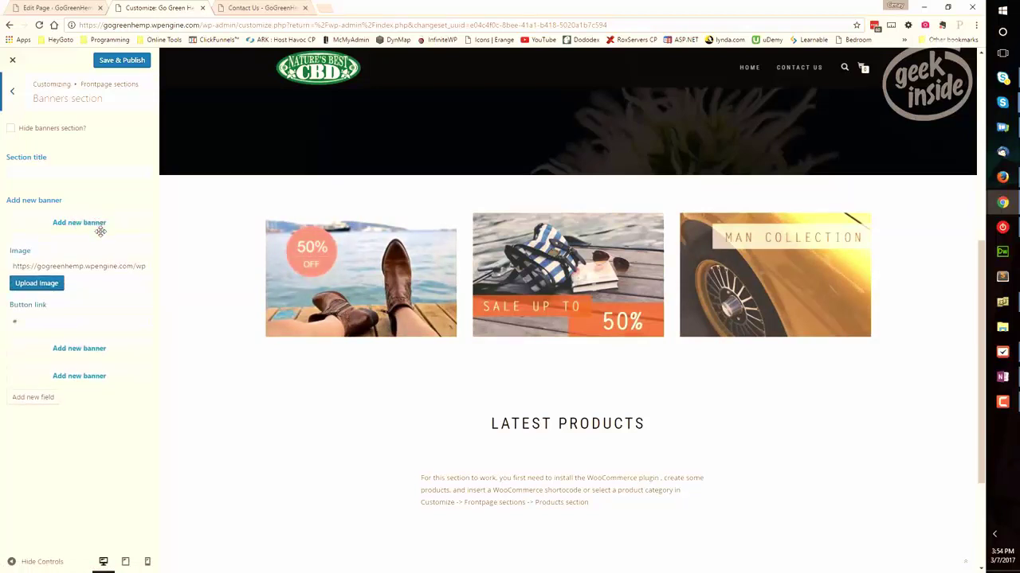
{"action": "left_click", "coordinate": [55, 284]}
- Upload banner1 and insert it as the first banner's image
{"action": "left_click", "coordinate": [165, 102]}
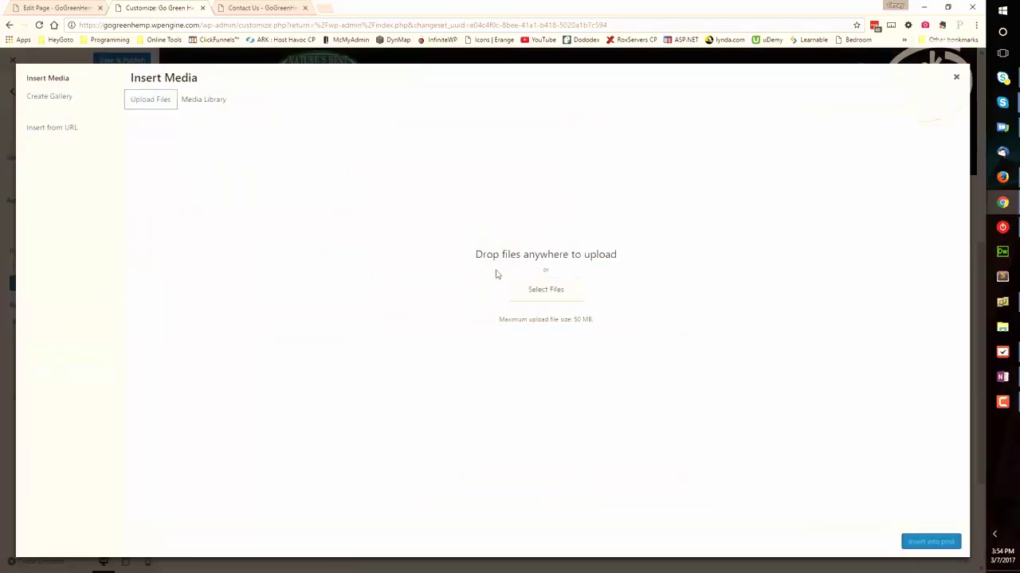
{"action": "left_click", "coordinate": [547, 283]}
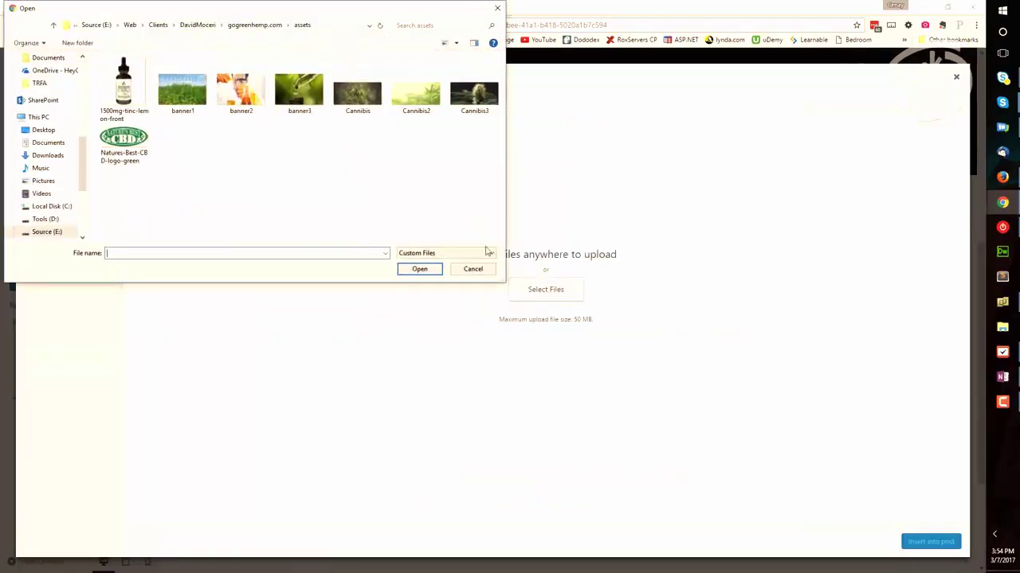
{"action": "left_click", "coordinate": [201, 110]}
{"action": "left_click", "coordinate": [421, 269]}
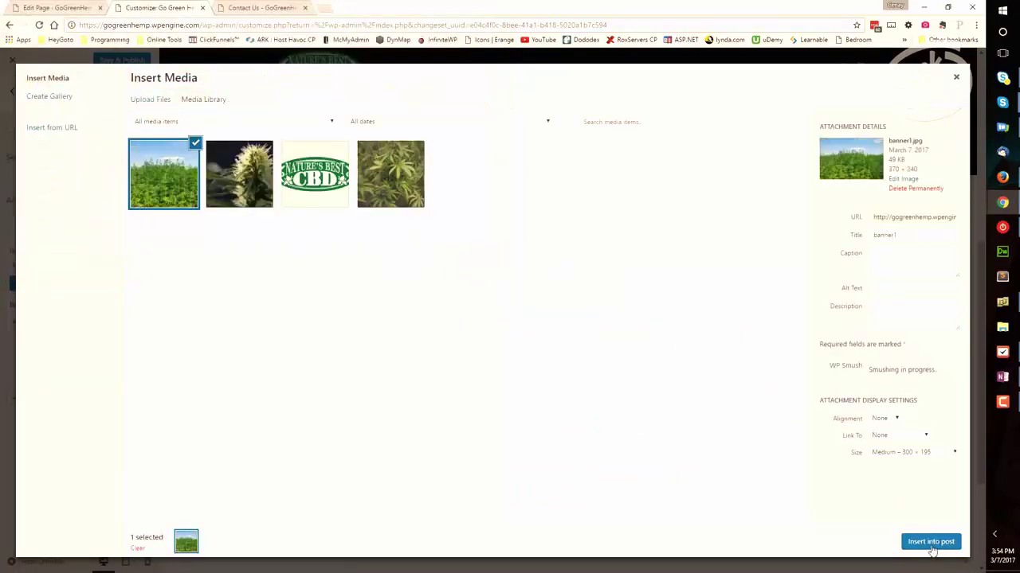
{"action": "left_click", "coordinate": [930, 543]}
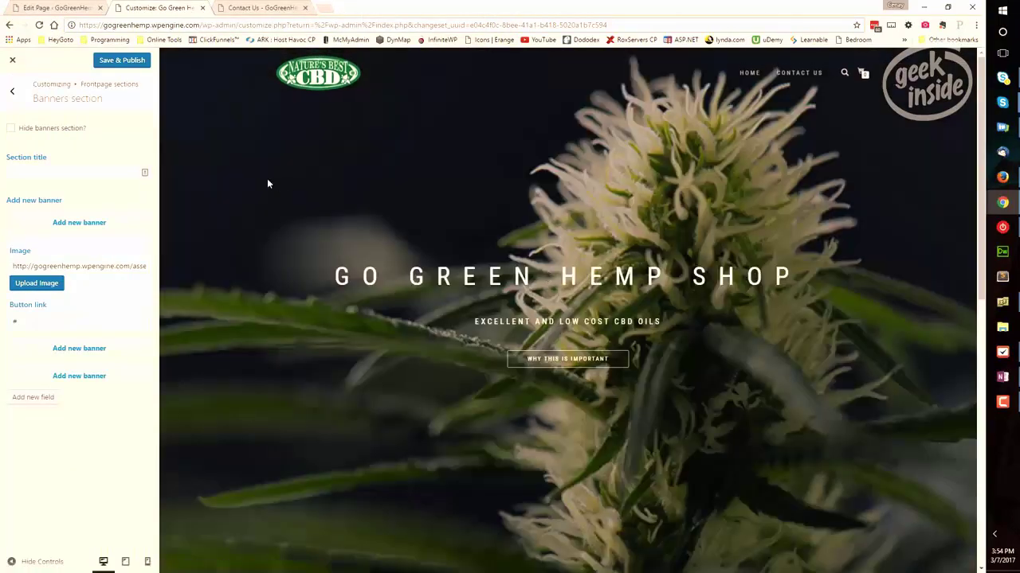
{"action": "left_click", "coordinate": [63, 223]}
- Upload banner2 and insert it as the second banner's image
{"action": "left_click", "coordinate": [74, 272]}
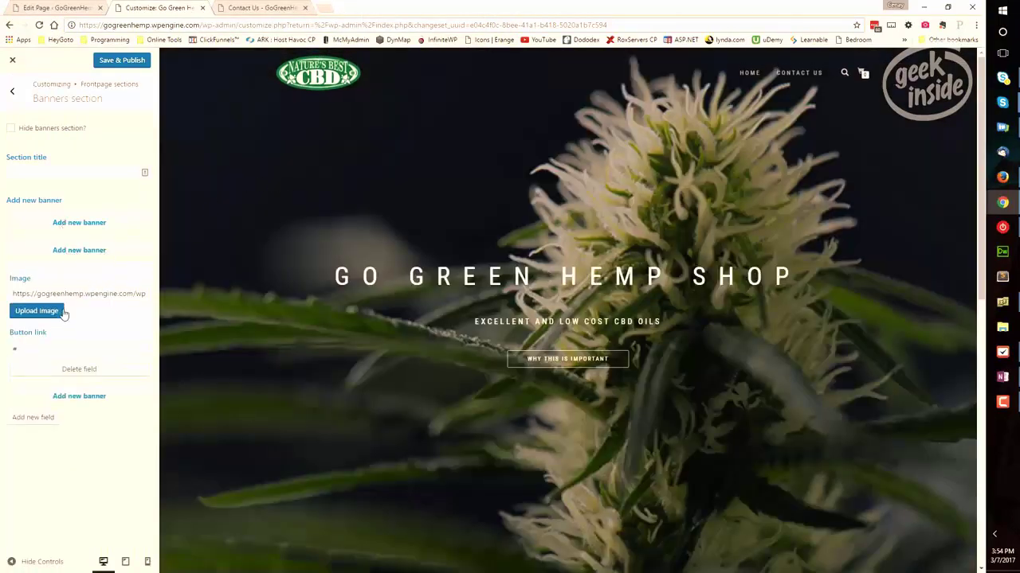
{"action": "left_click", "coordinate": [38, 311]}
{"action": "left_click", "coordinate": [156, 102]}
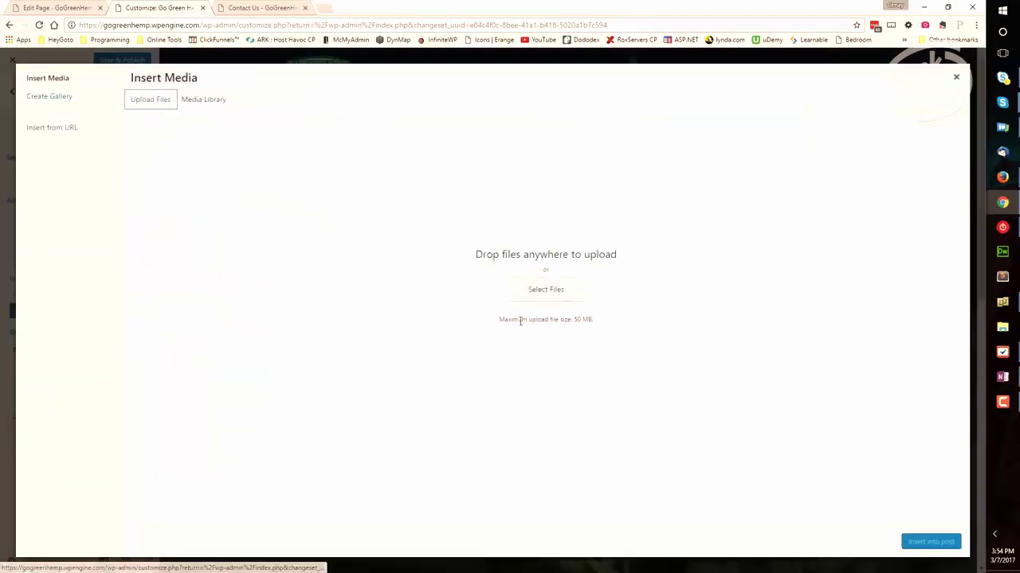
{"action": "left_click", "coordinate": [555, 300]}
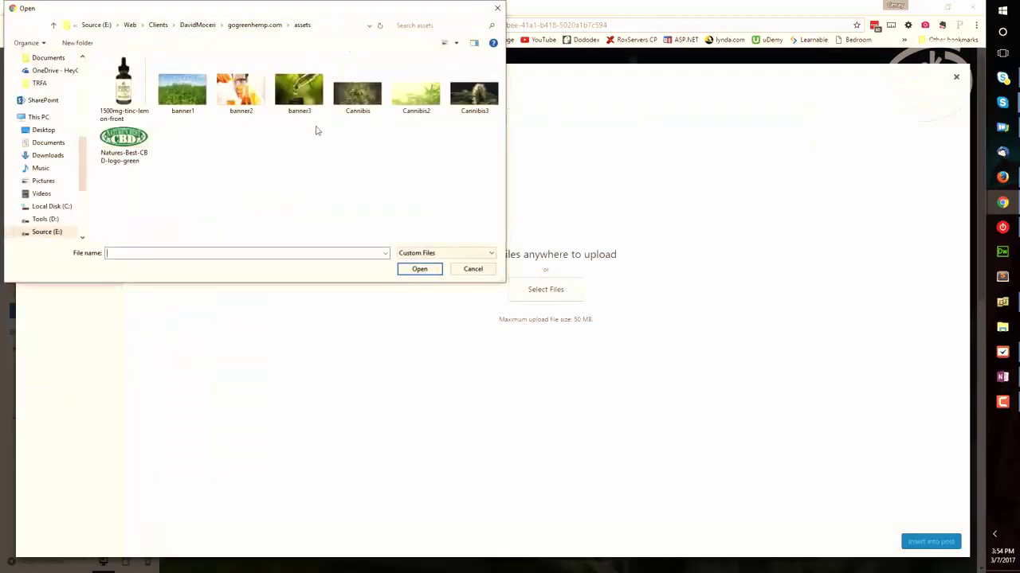
{"action": "left_click", "coordinate": [237, 94]}
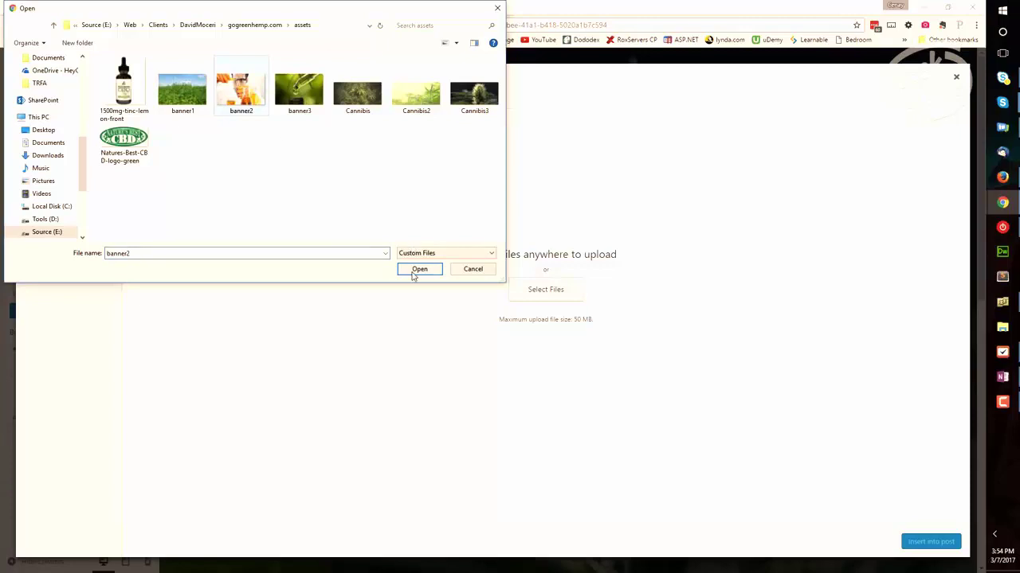
{"action": "left_click", "coordinate": [412, 273]}
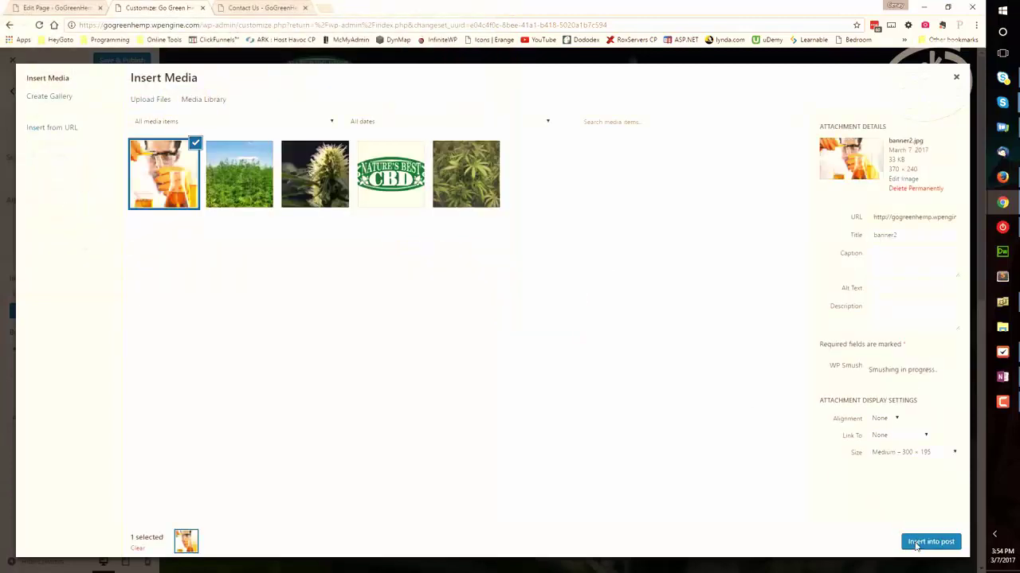
{"action": "left_click", "coordinate": [915, 545]}
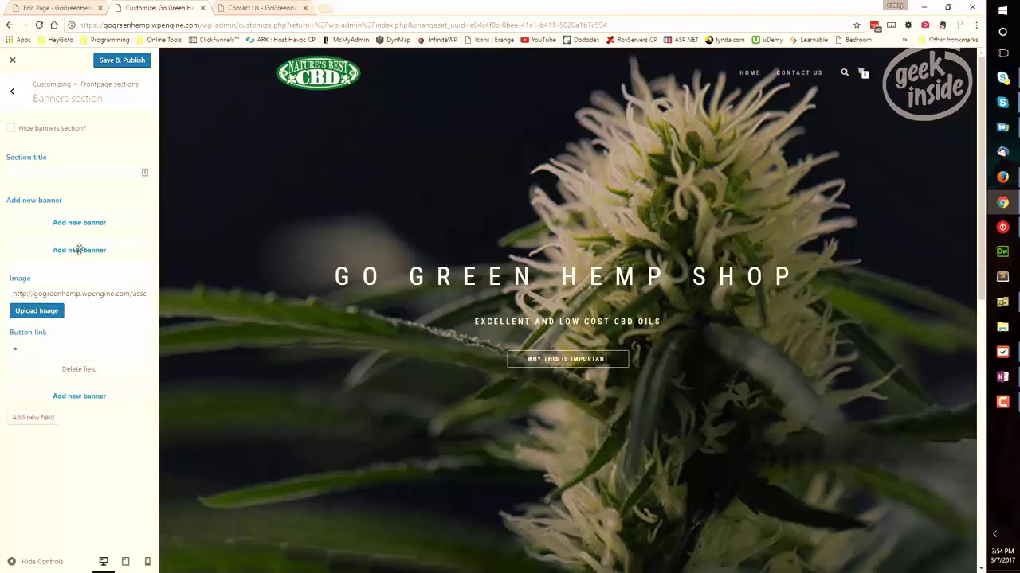
{"action": "left_click", "coordinate": [79, 250]}
- Upload banner3 and insert it as the third banner's image
{"action": "left_click", "coordinate": [80, 277]}
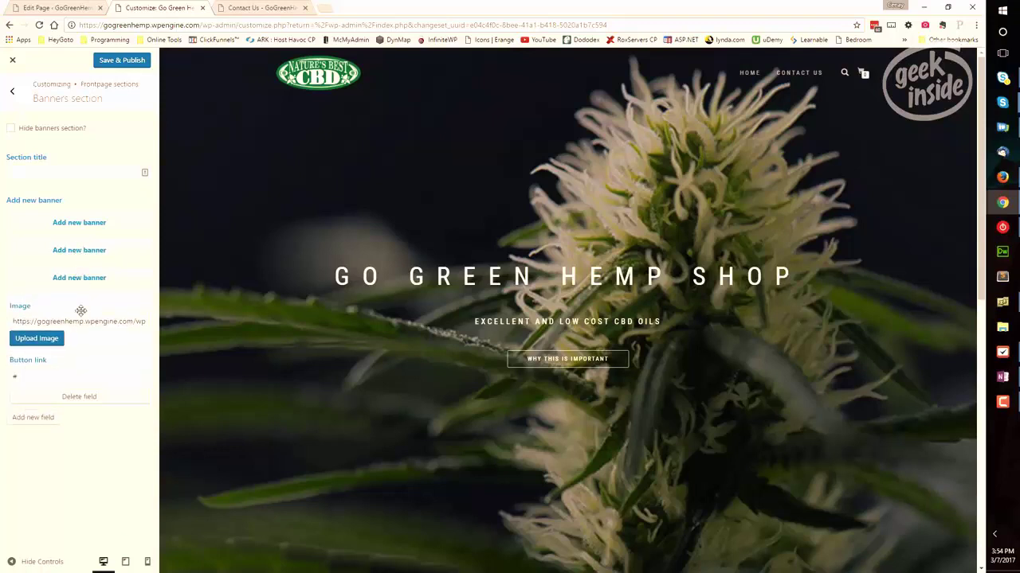
{"action": "left_click", "coordinate": [54, 341]}
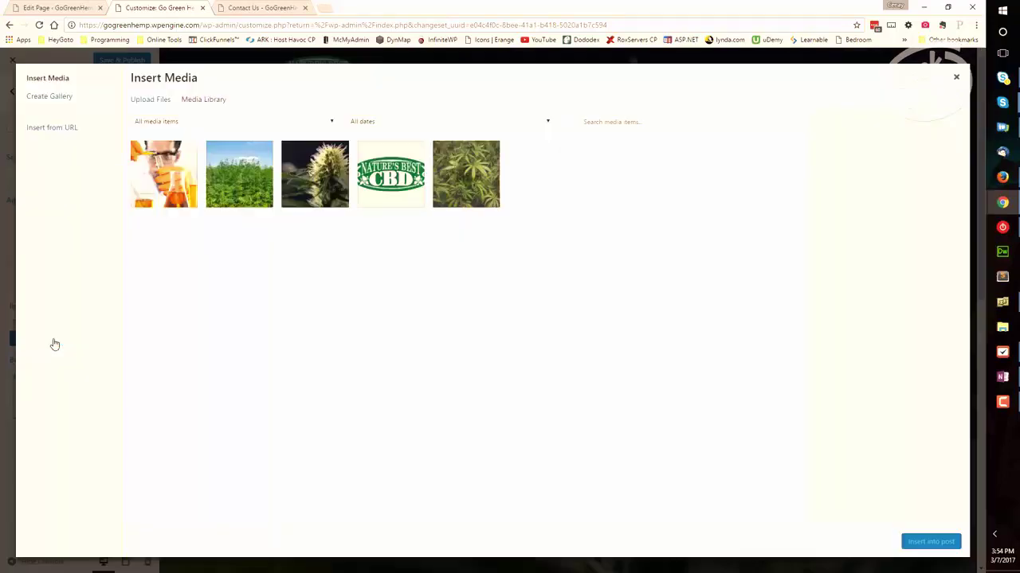
{"action": "left_click", "coordinate": [164, 105]}
{"action": "left_click", "coordinate": [568, 301]}
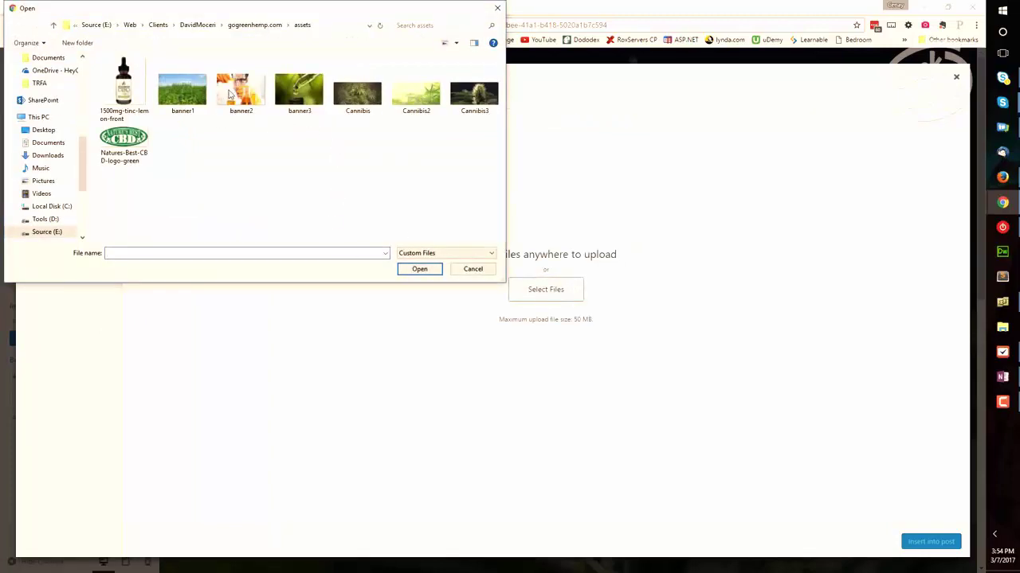
{"action": "left_click", "coordinate": [293, 92]}
{"action": "left_click", "coordinate": [433, 273]}
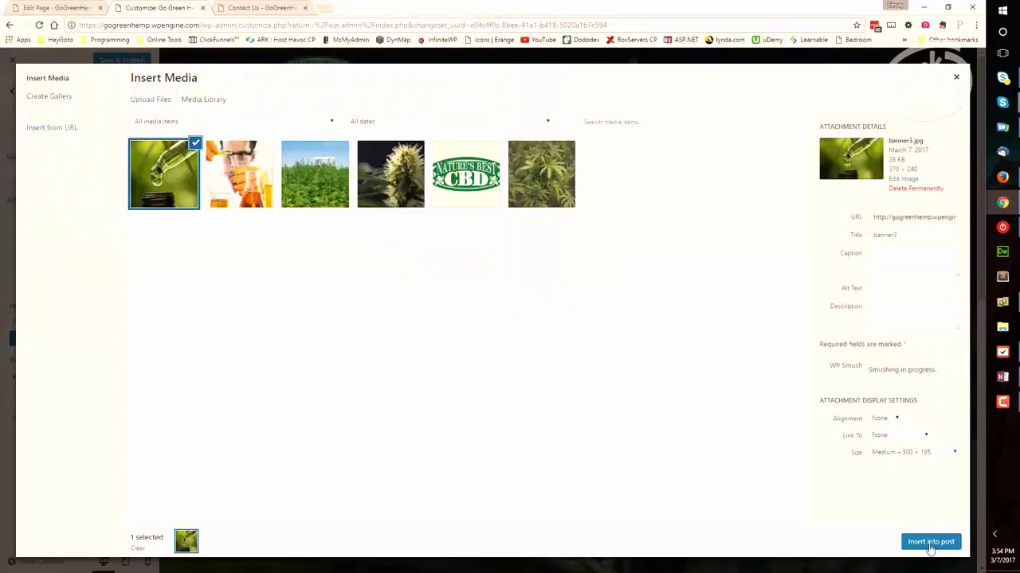
{"action": "left_click", "coordinate": [929, 544]}
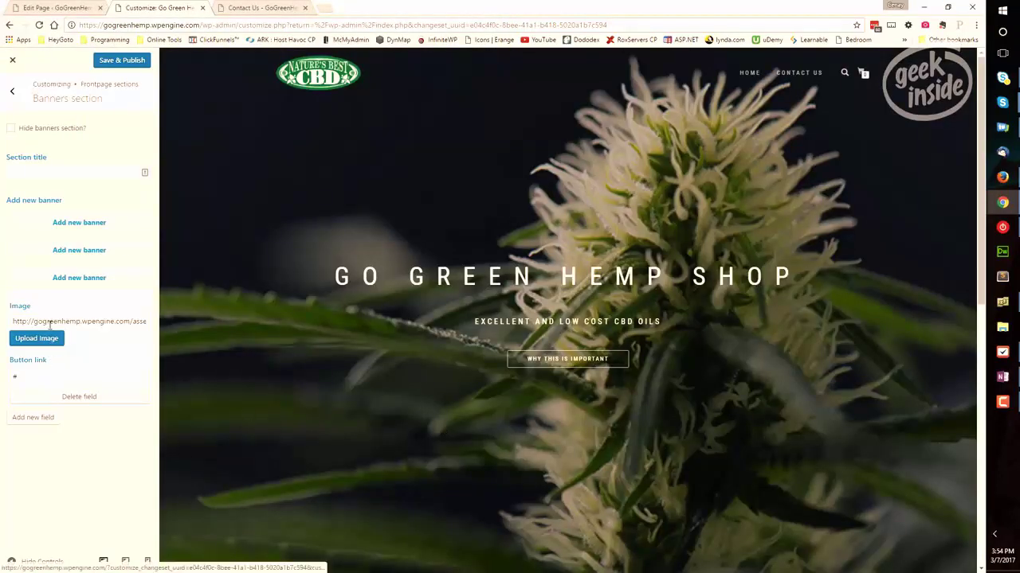
{"action": "left_click", "coordinate": [73, 278]}
- Paste 'From Farm to Pharma' as the Banners section title and return to Frontpage sections
{"action": "scroll", "coordinate": [296, 322], "scroll_direction": "down", "scroll_amount": 3}
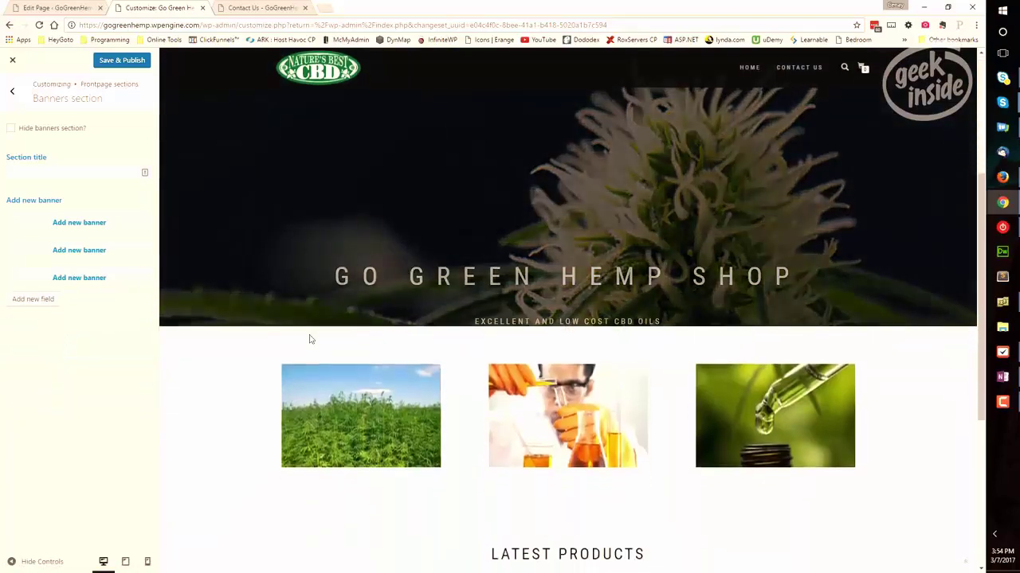
{"action": "scroll", "coordinate": [311, 342], "scroll_direction": "down", "scroll_amount": 2}
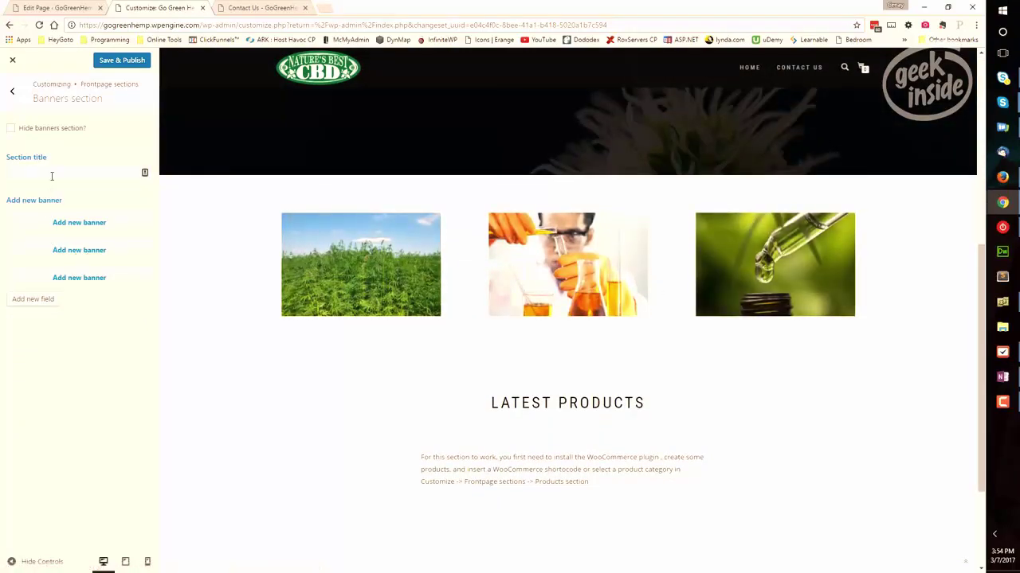
{"action": "left_click", "coordinate": [111, 172]}
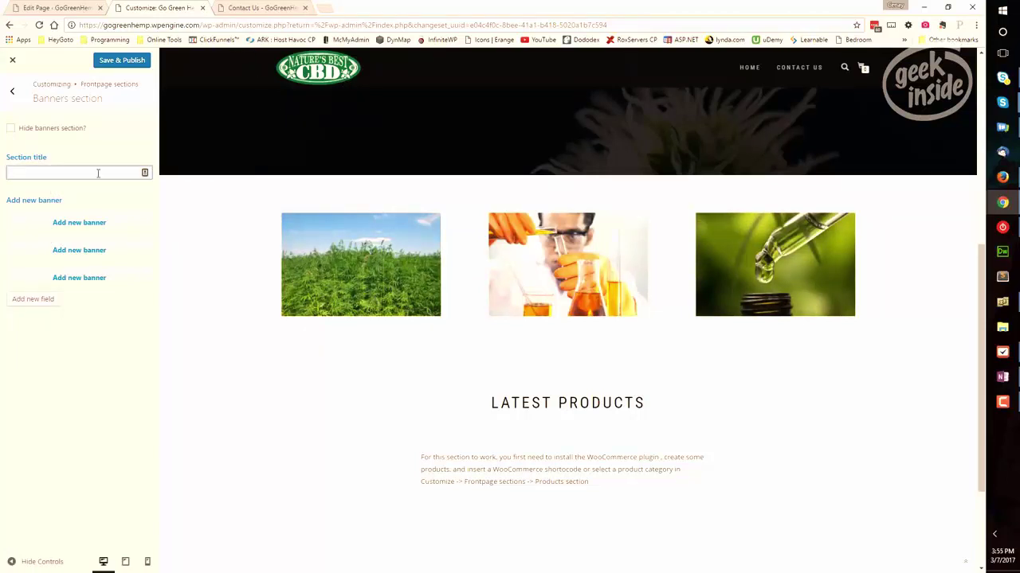
{"action": "type", "text": "From Farm to Pharma"}
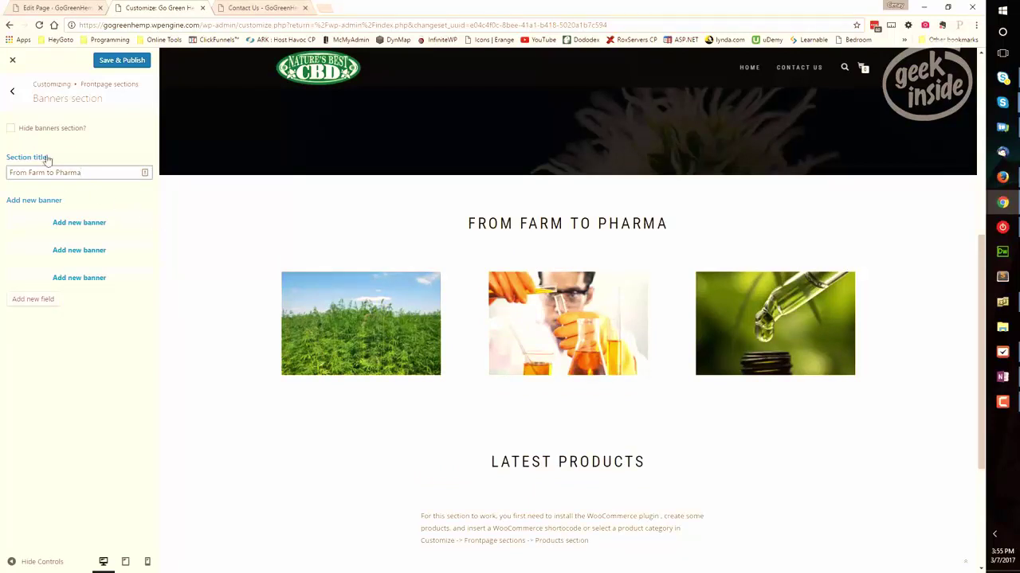
{"action": "left_click", "coordinate": [12, 91]}
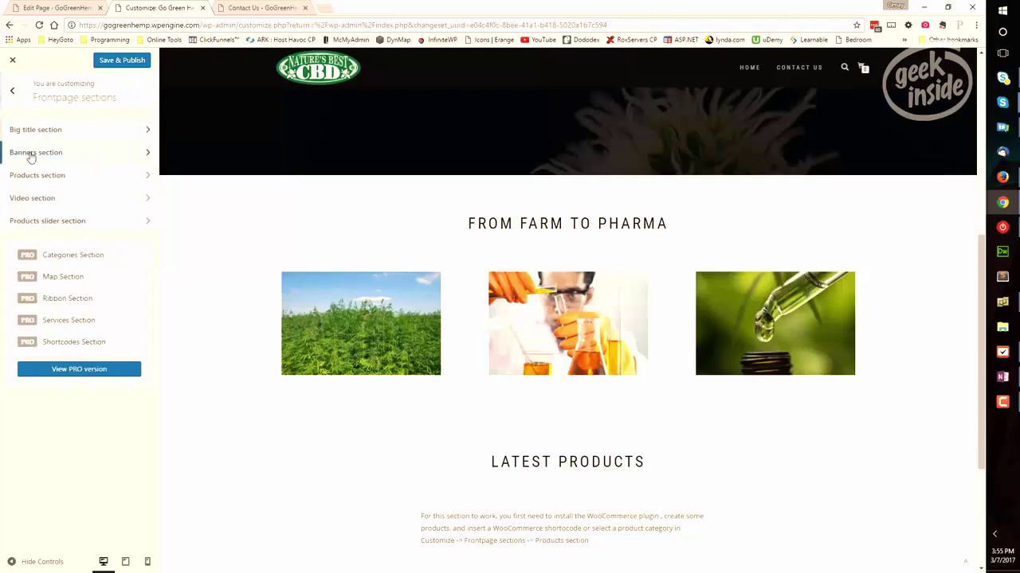
- Review the Products section setup note, then Save & Publish and close the customizer
{"action": "left_click", "coordinate": [146, 175]}
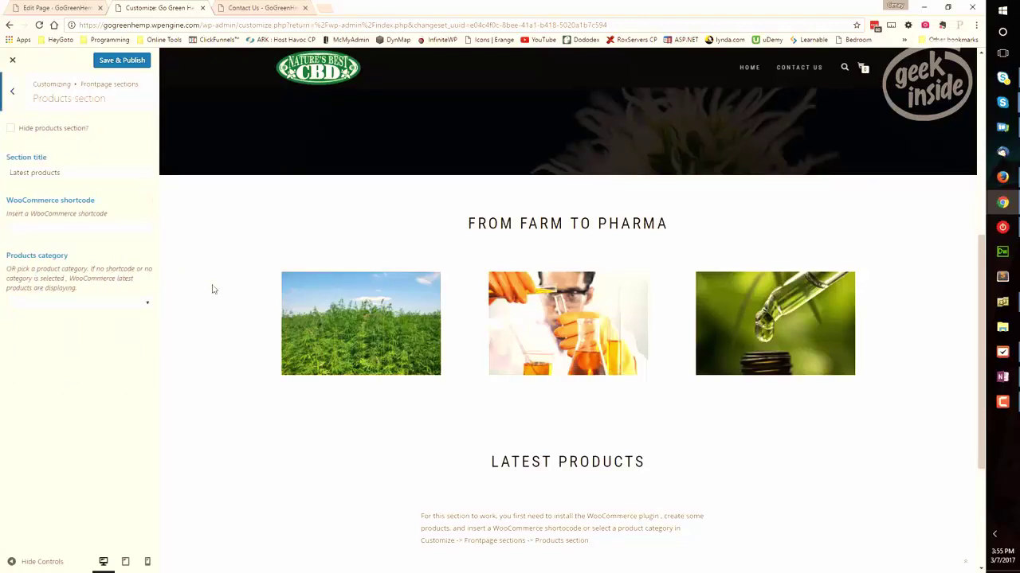
{"action": "scroll", "coordinate": [580, 345], "scroll_direction": "down", "scroll_amount": 2}
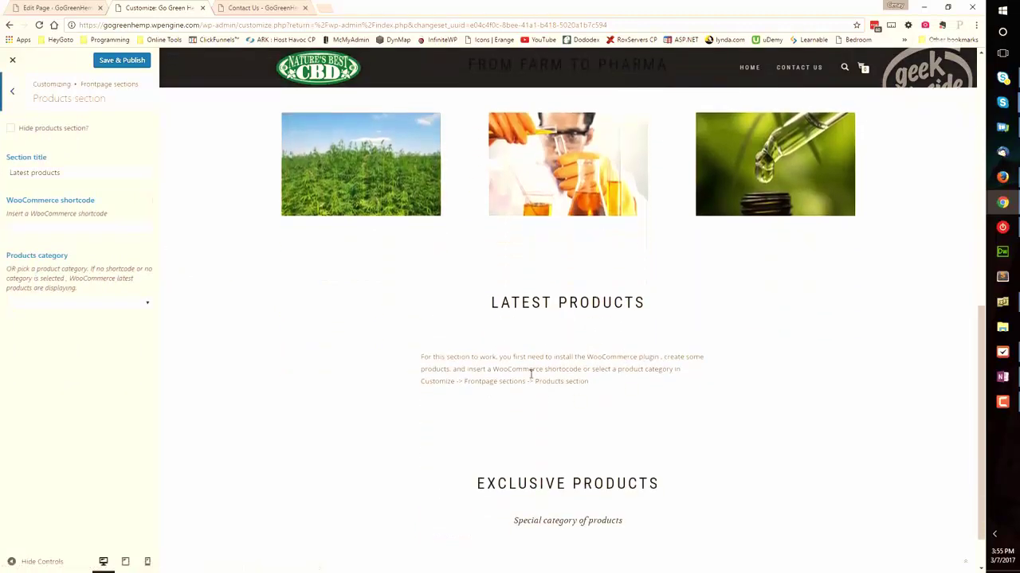
{"action": "left_click_drag", "start_coordinate": [514, 357], "coordinate": [552, 385]}
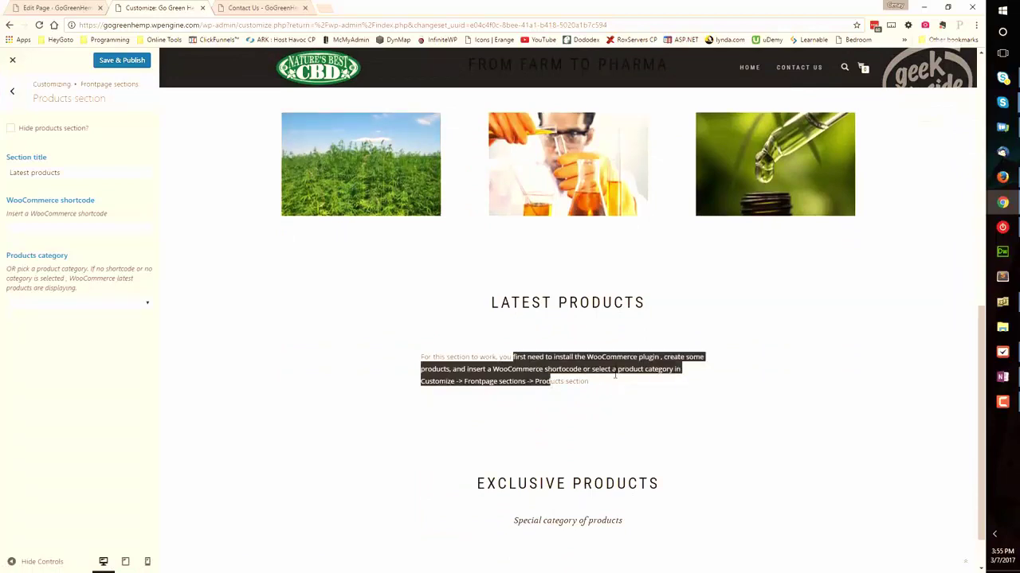
{"action": "left_click", "coordinate": [592, 388]}
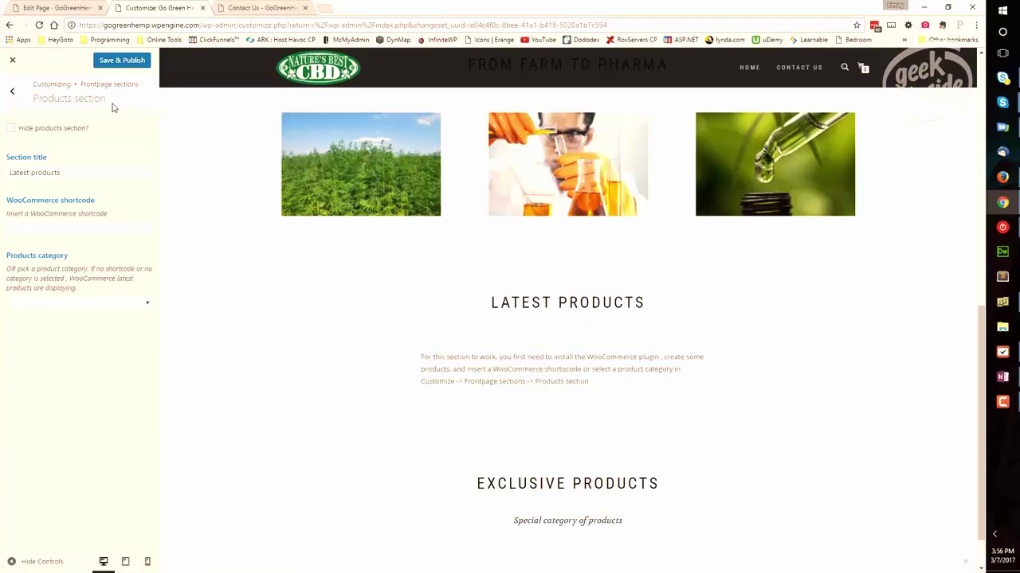
{"action": "left_click", "coordinate": [104, 63]}
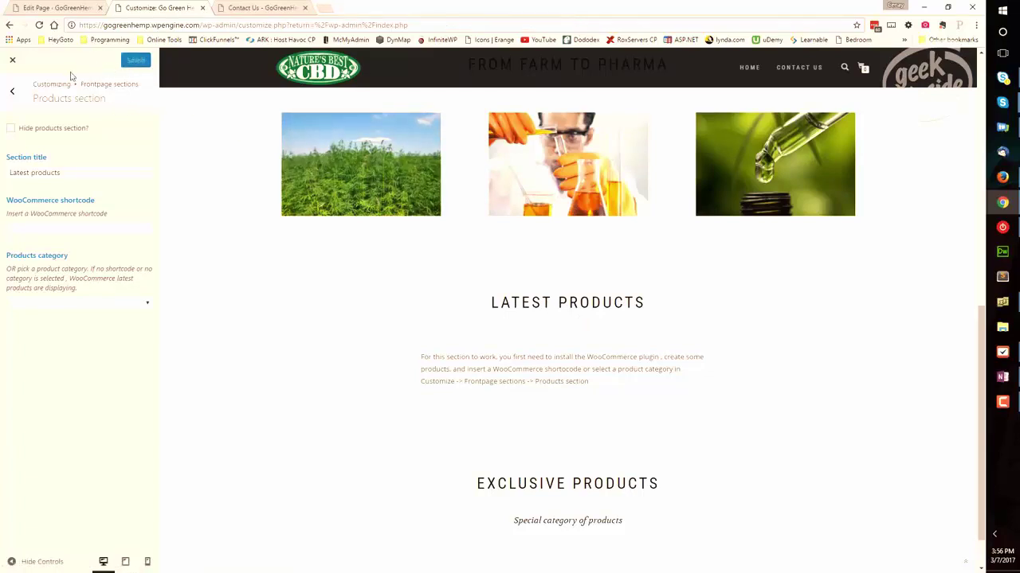
{"action": "left_click", "coordinate": [13, 62]}
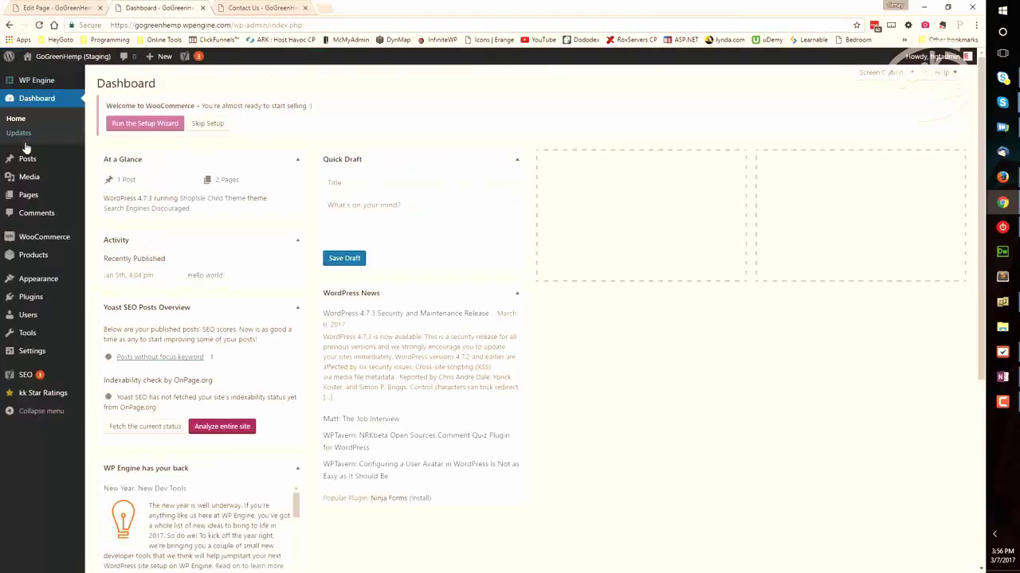
- Add a new product named '1500MG CBD HEMP OILD TINCTURE 1OZ – LEMON' with its pasted description
{"action": "mouse_move", "coordinate": [28, 259]}
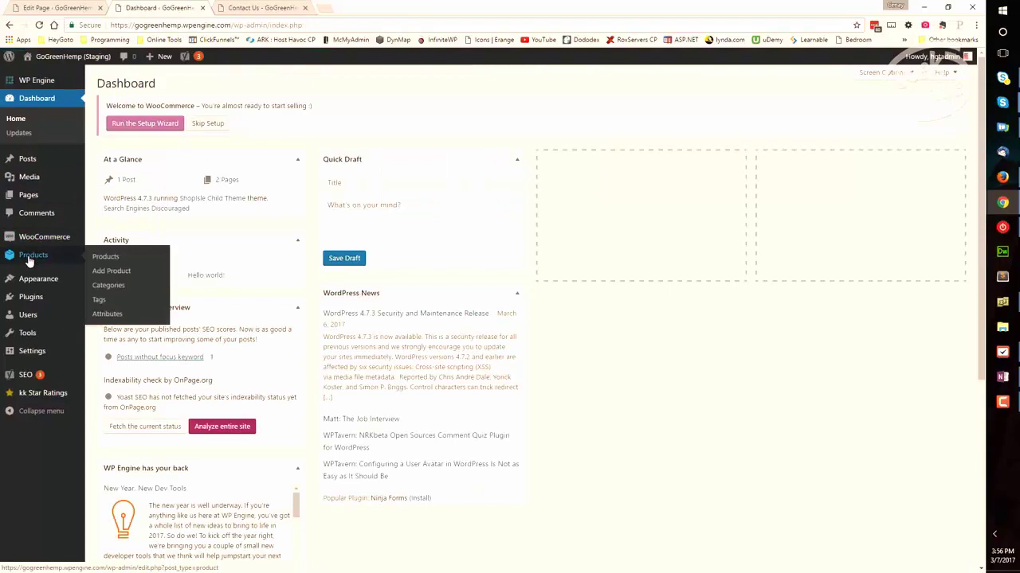
{"action": "left_click", "coordinate": [107, 272]}
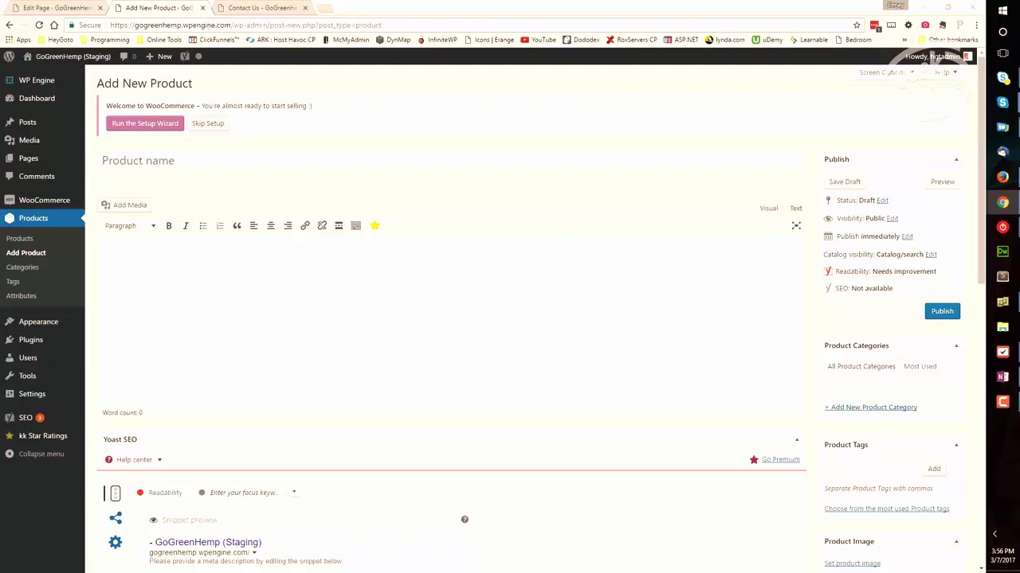
{"action": "type", "text": "1500MG CBD HEMP OILD TINCTURE 1OZ - LEMON"}
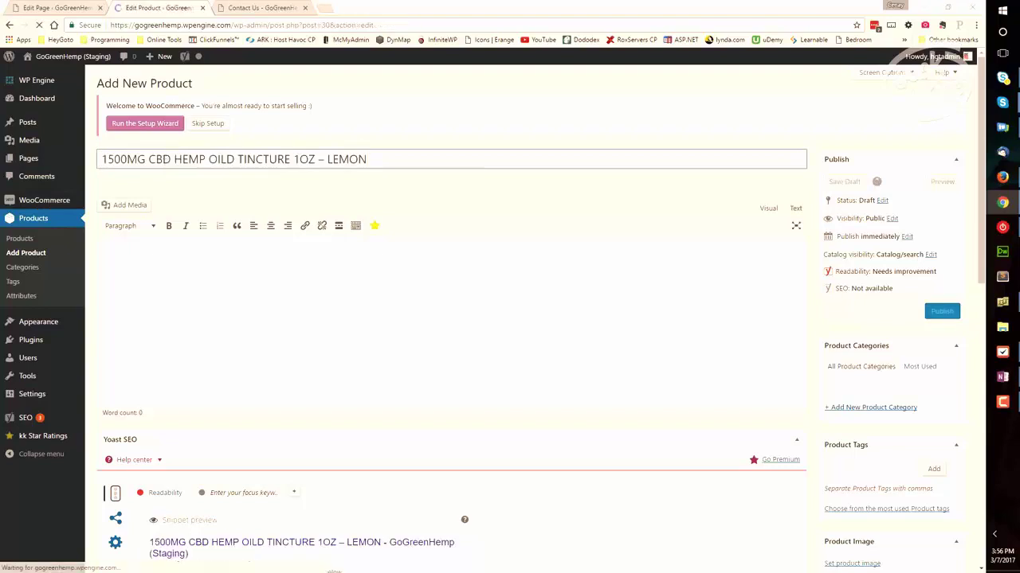
{"action": "key", "text": "Return"}
{"action": "type", "text": "Our Phytocannabinoid-Rich (PCR) Tincture products are created with hemp seed oil and grape seed oil, and infused with our Pure PCR Zero THC™ Hemp Oil (60-80% CBD, 0% THC). This product is organic, non-gmo and derived from full spectrum industrial hemp. This product is LEMON flavor. In all Farmaceutical CBD™ products, you can be assured of full traceability through complete vertical integration, non-GMO hemp cultivars, 100% legal sources, and the use of organic farming practices."}
- Set the regular price to 247.00 and the sale price to 229.00
{"action": "scroll", "coordinate": [275, 370], "scroll_direction": "down", "scroll_amount": 12}
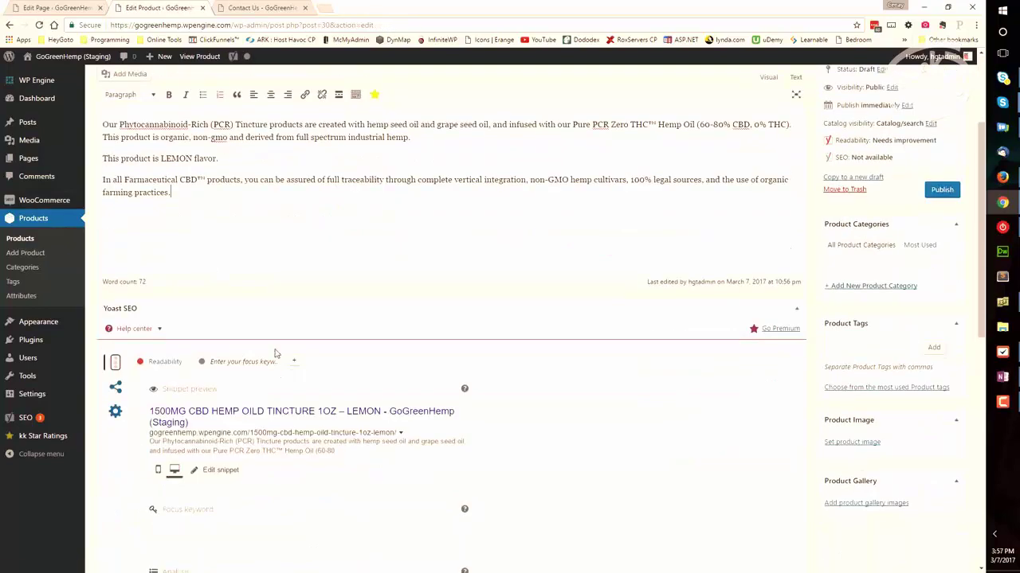
{"action": "left_click", "coordinate": [336, 247]}
{"action": "type", "text": "247.00"}
{"action": "key", "text": "Tab"}
{"action": "type", "text": "229.00"}
{"action": "left_click", "coordinate": [286, 327]}
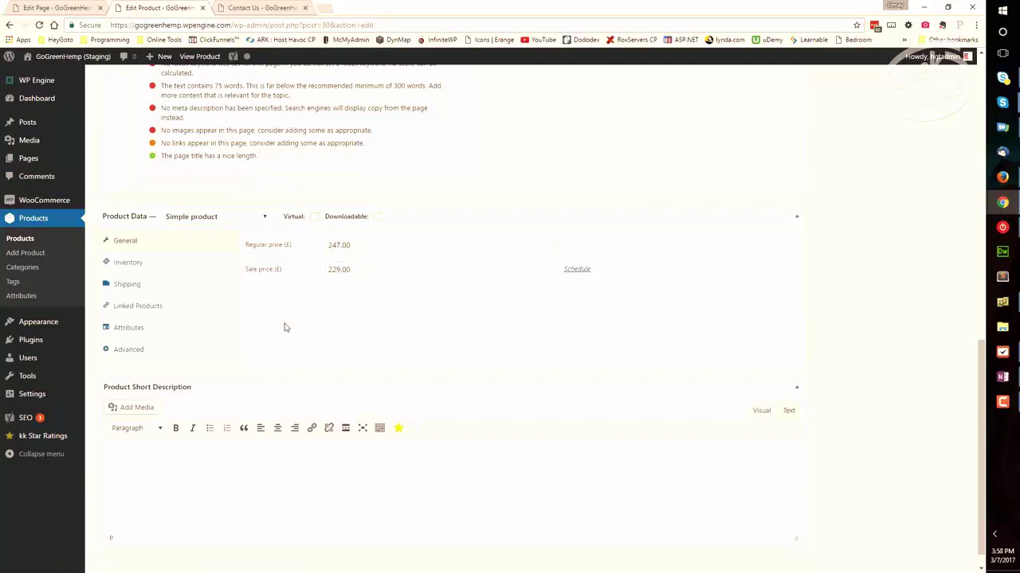
{"action": "left_click", "coordinate": [131, 264]}
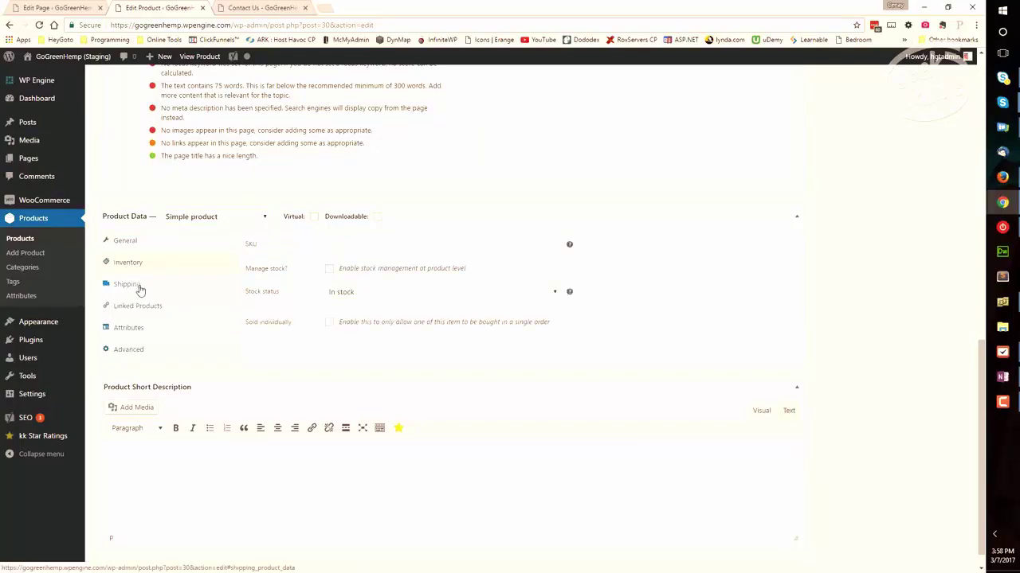
- Paste in the product short description
{"action": "left_click", "coordinate": [154, 463]}
{"action": "type", "text": "Our Phytocannabinoid-Rich (PCR) Tincture products are created with hemp seed oil and grape seed oil, and infused with our Pure PCR Zero THC™ Hemp Oil (60-80% CBD, 0% THC). This product is organic, non-gmo and derived from full spectrum industrial hemp. This product is LEMON flavor. In all Farmaceutical CBD™ products, you can be assured of full traceability through complete vertical integration, non-GMO hemp cultivars, 100% legal sources, and the use of organic farming practices."}
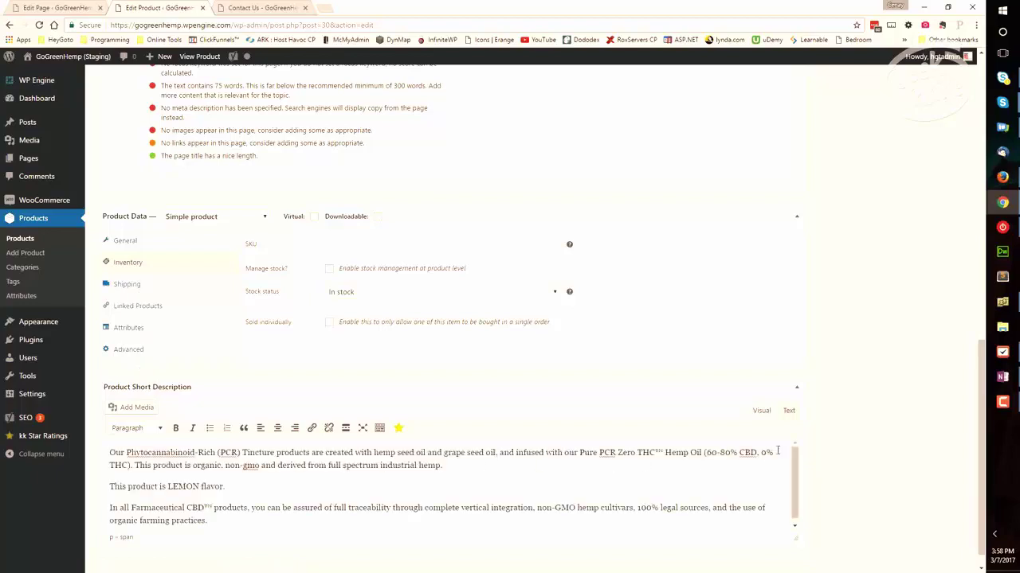
{"action": "scroll", "coordinate": [887, 357], "scroll_direction": "up", "scroll_amount": 7}
{"action": "scroll", "coordinate": [885, 353], "scroll_direction": "down", "scroll_amount": 2}
- Upload the 1500mg-tinc-lemon-front bottle photo and set it as the product image
{"action": "left_click", "coordinate": [859, 391]}
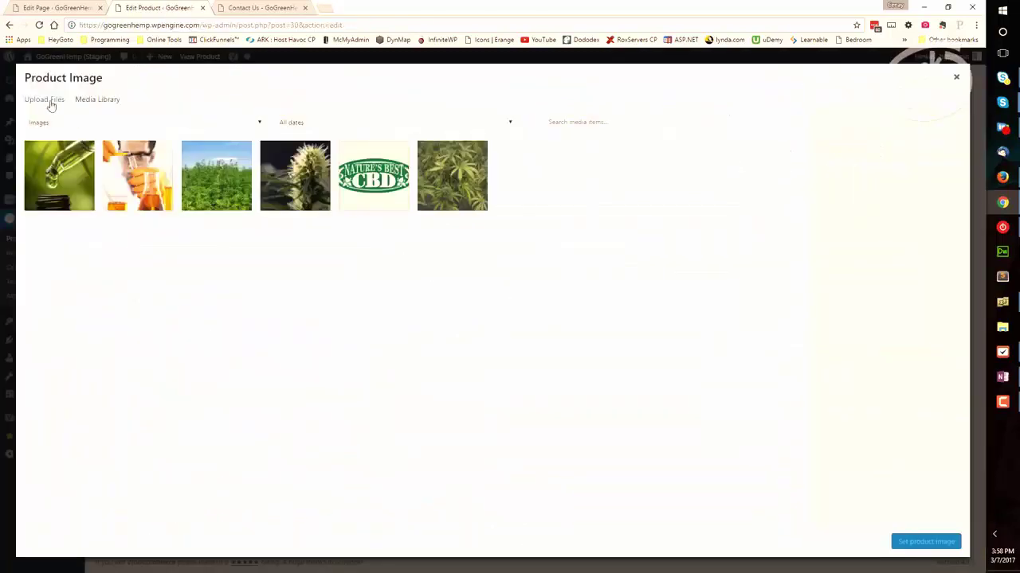
{"action": "left_click", "coordinate": [46, 100]}
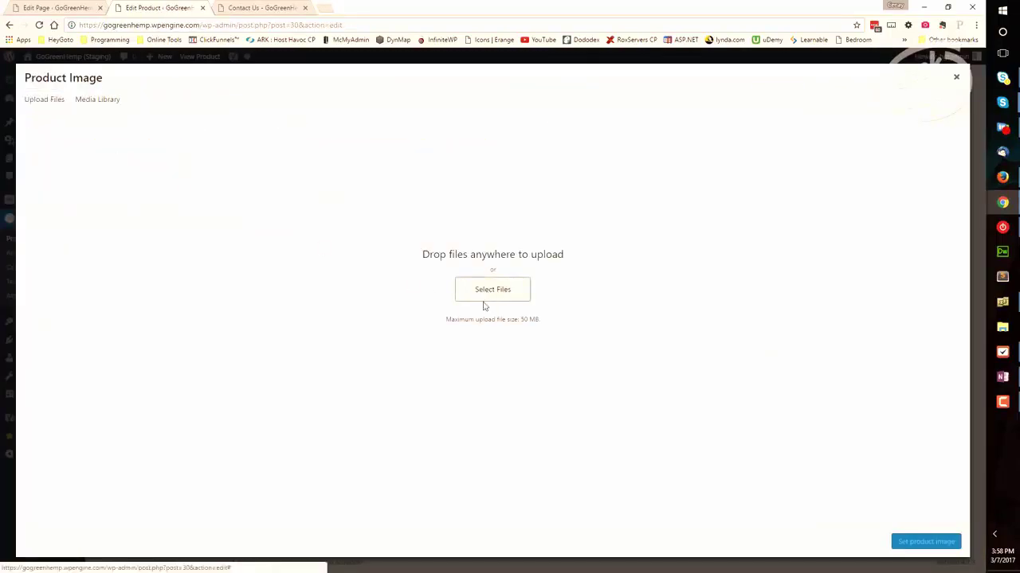
{"action": "left_click", "coordinate": [486, 295]}
{"action": "left_click", "coordinate": [123, 86]}
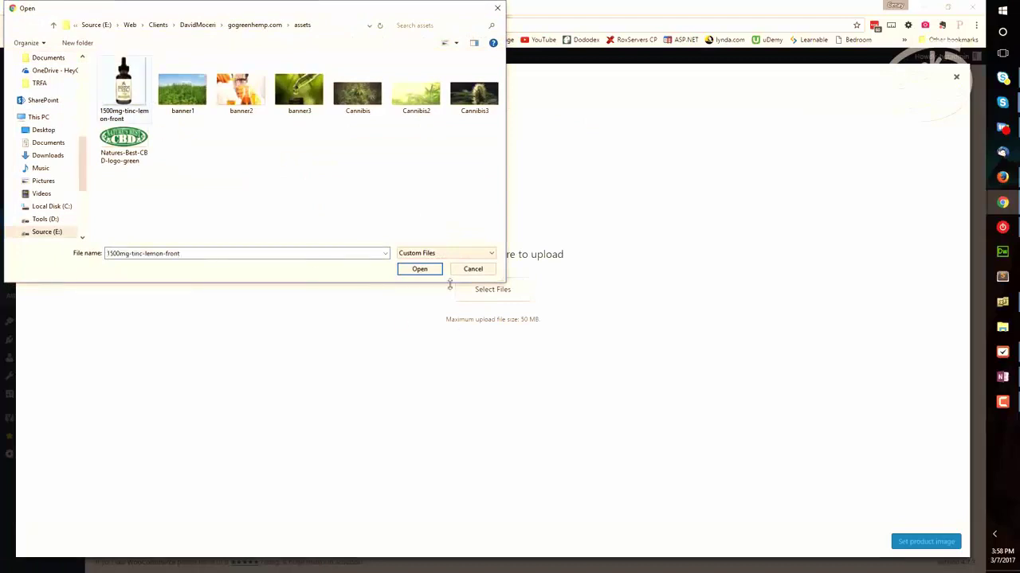
{"action": "left_click", "coordinate": [420, 269]}
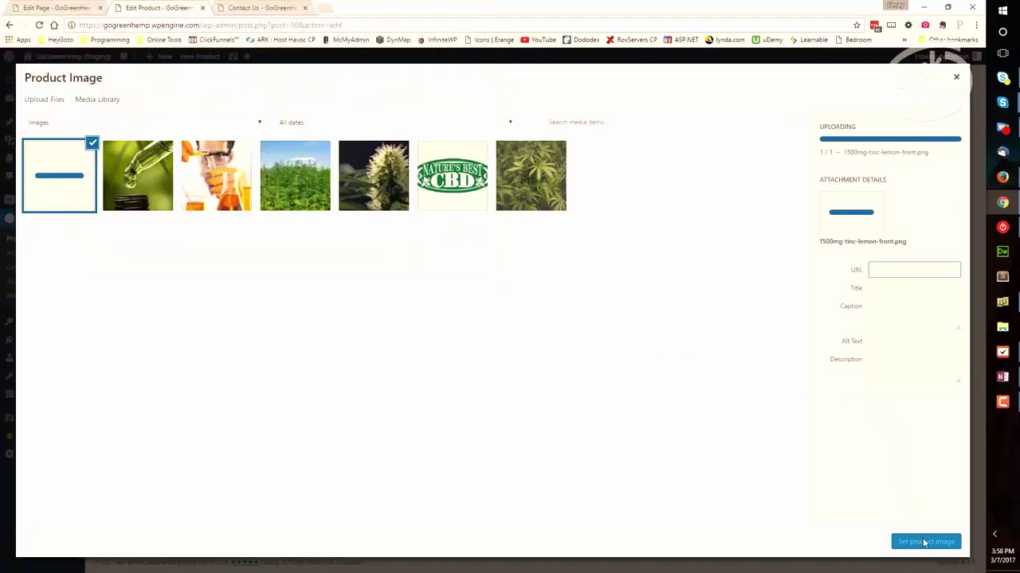
{"action": "left_click", "coordinate": [922, 542]}
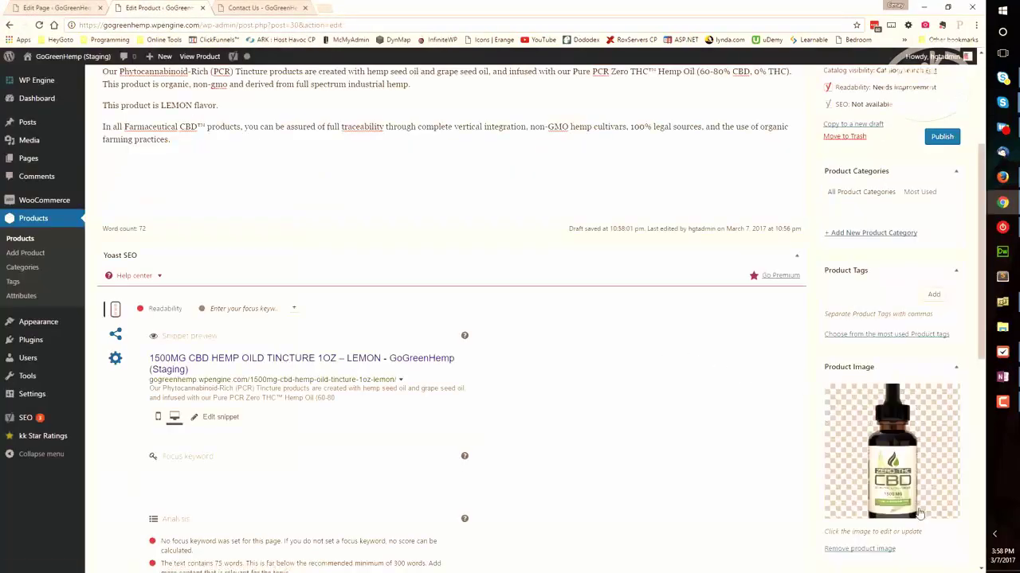
{"action": "scroll", "coordinate": [918, 510], "scroll_direction": "down", "scroll_amount": 2}
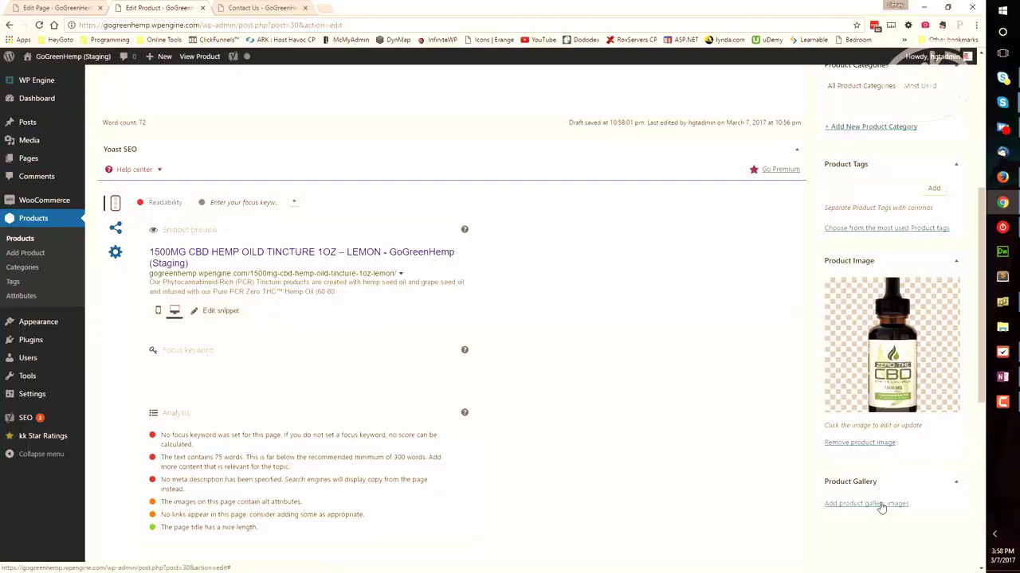
- Add the product tag 'cbd'
{"action": "scroll", "coordinate": [861, 298], "scroll_direction": "up", "scroll_amount": 2}
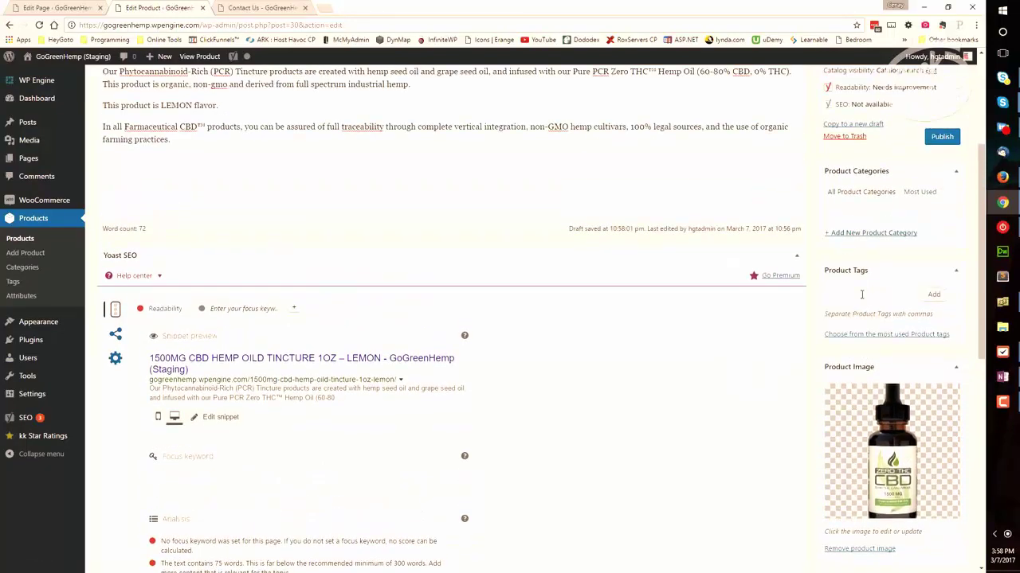
{"action": "left_click", "coordinate": [876, 295]}
{"action": "type", "text": "cbd"}
{"action": "left_click", "coordinate": [927, 293]}
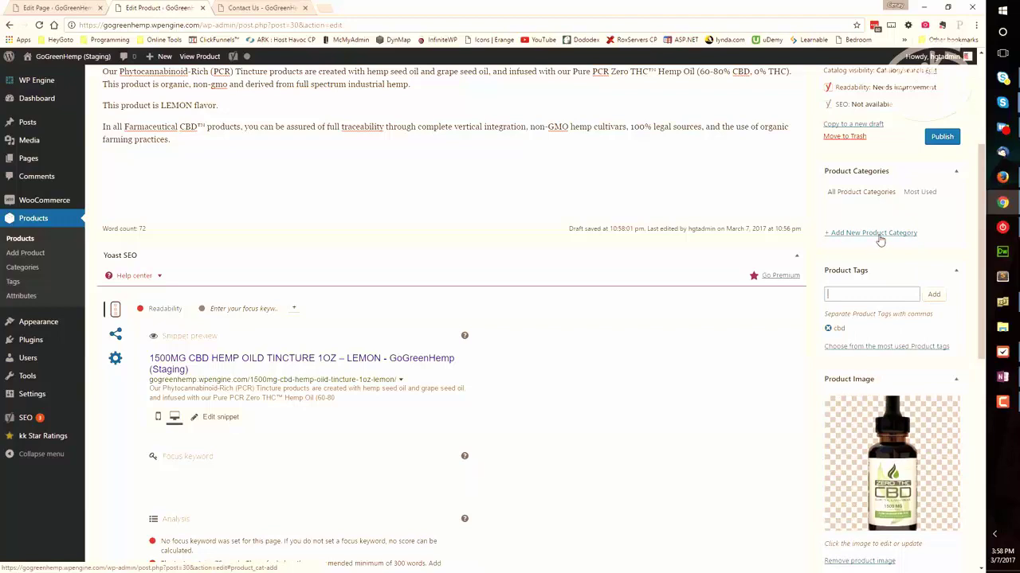
- Create the CBD Oils product category for it and publish the product
{"action": "left_click", "coordinate": [879, 235]}
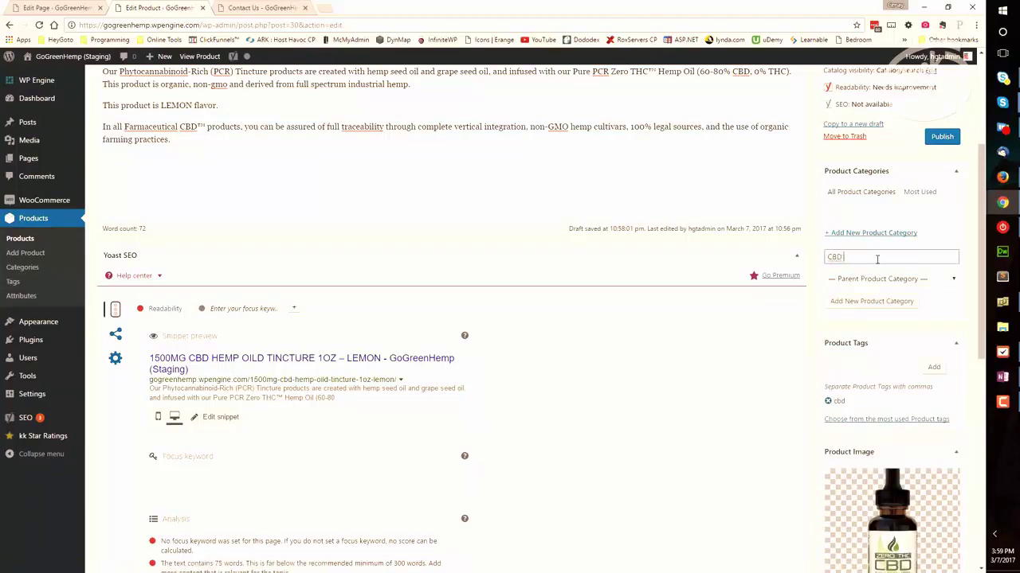
{"action": "left_click", "coordinate": [883, 302]}
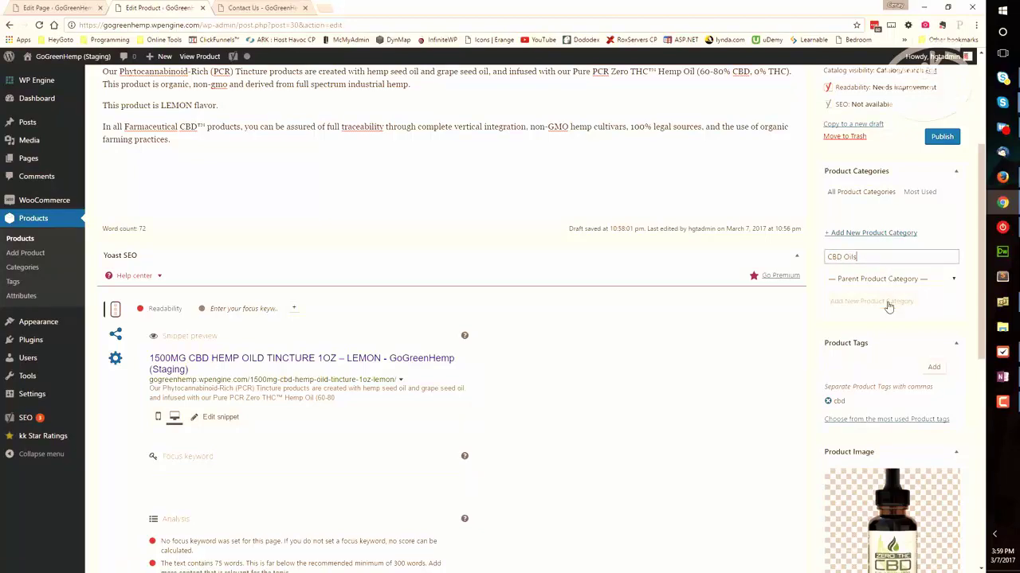
{"action": "left_click", "coordinate": [941, 137]}
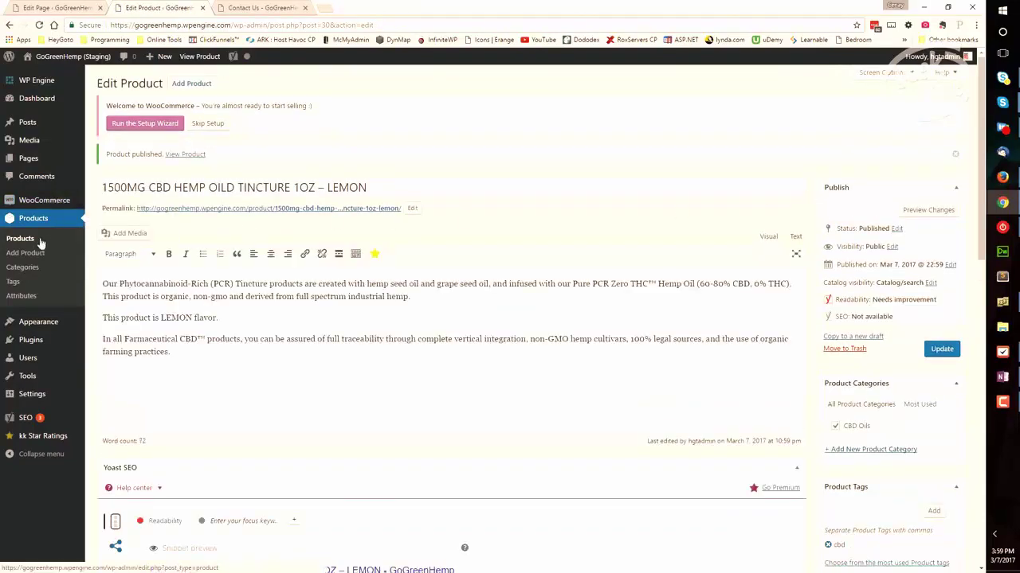
- Open the front-page Products section and clear its shortcode field
{"action": "mouse_move", "coordinate": [38, 323]}
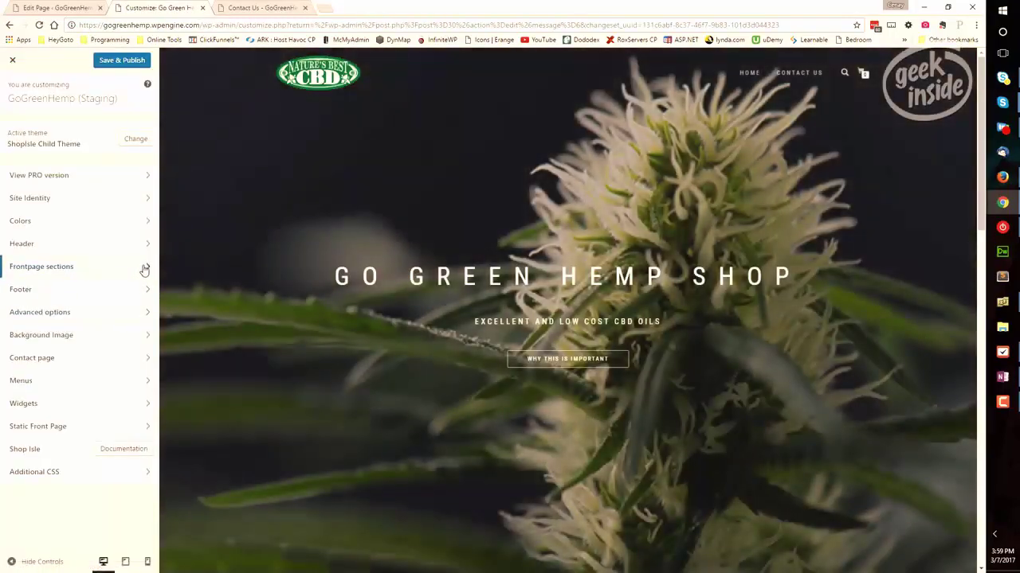
{"action": "left_click", "coordinate": [146, 269]}
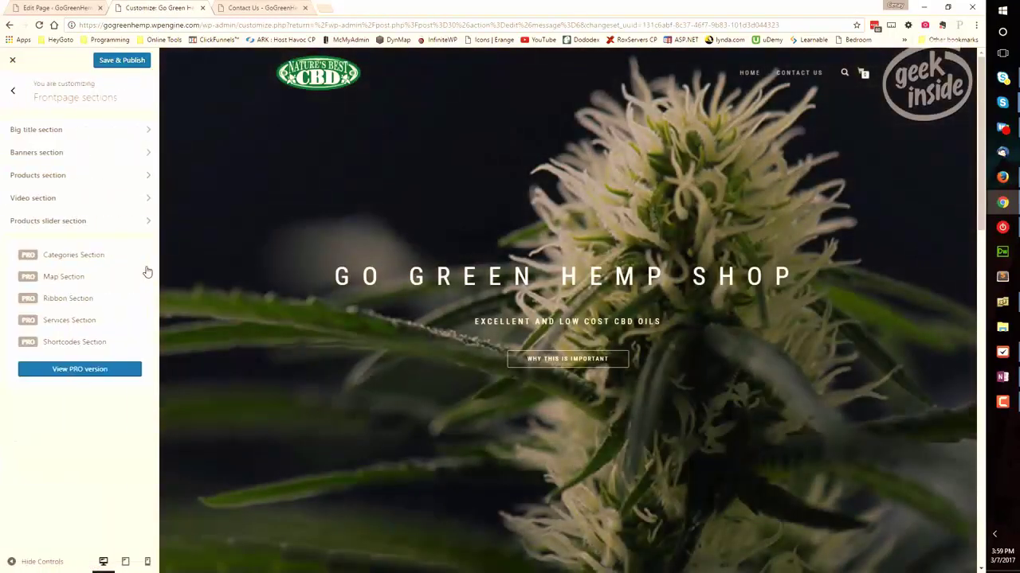
{"action": "left_click", "coordinate": [147, 174]}
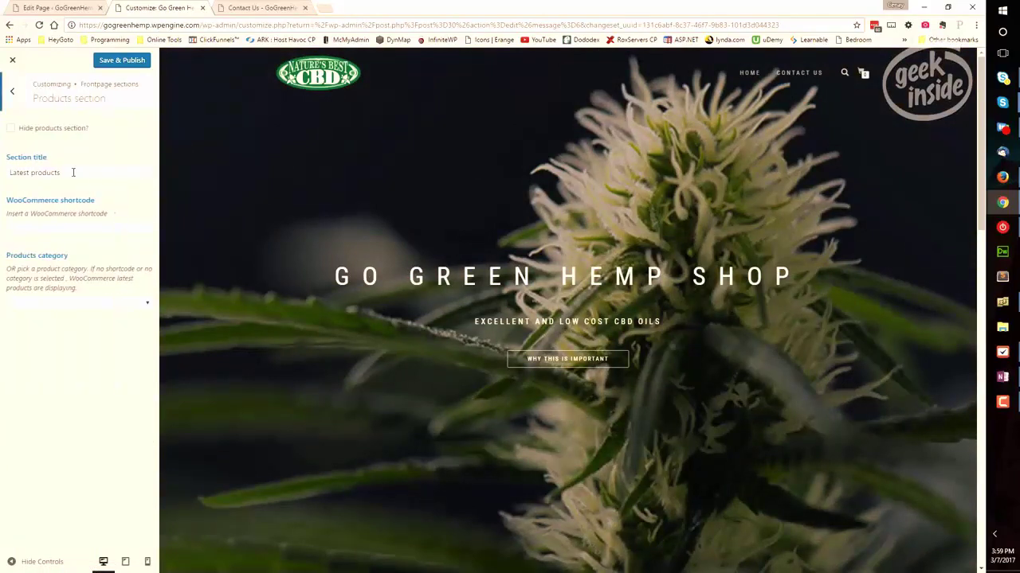
{"action": "left_click_drag", "start_coordinate": [72, 173], "coordinate": [11, 172]}
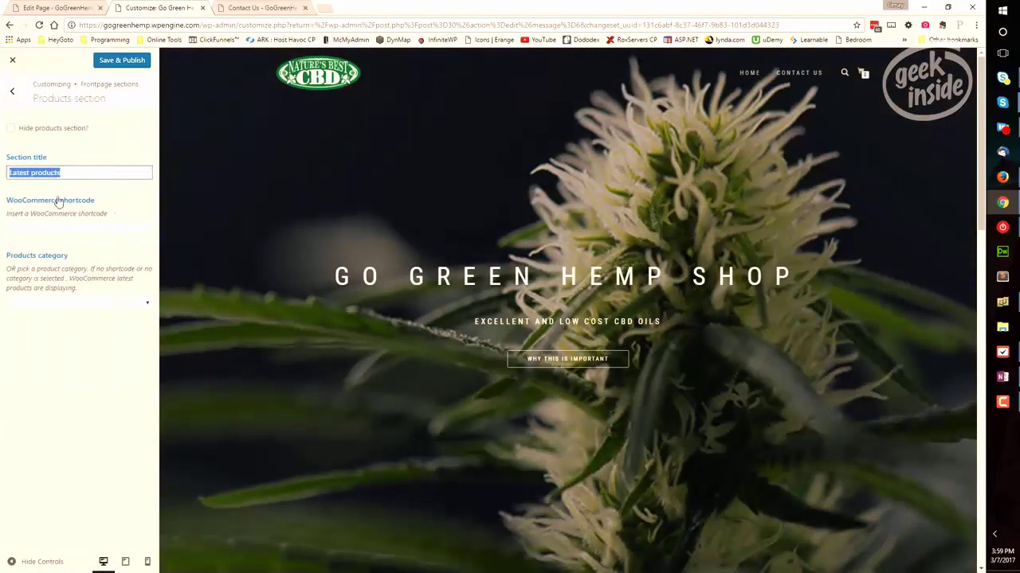
{"action": "left_click", "coordinate": [91, 230]}
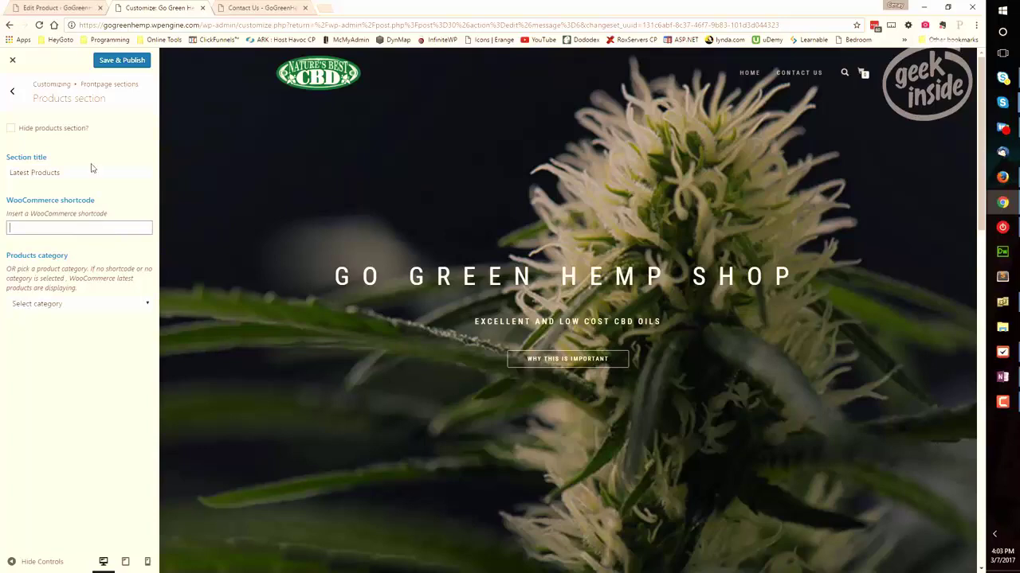
{"action": "type", "text": "[recent_products per_page=\"12\" columns=\"4\"]"}
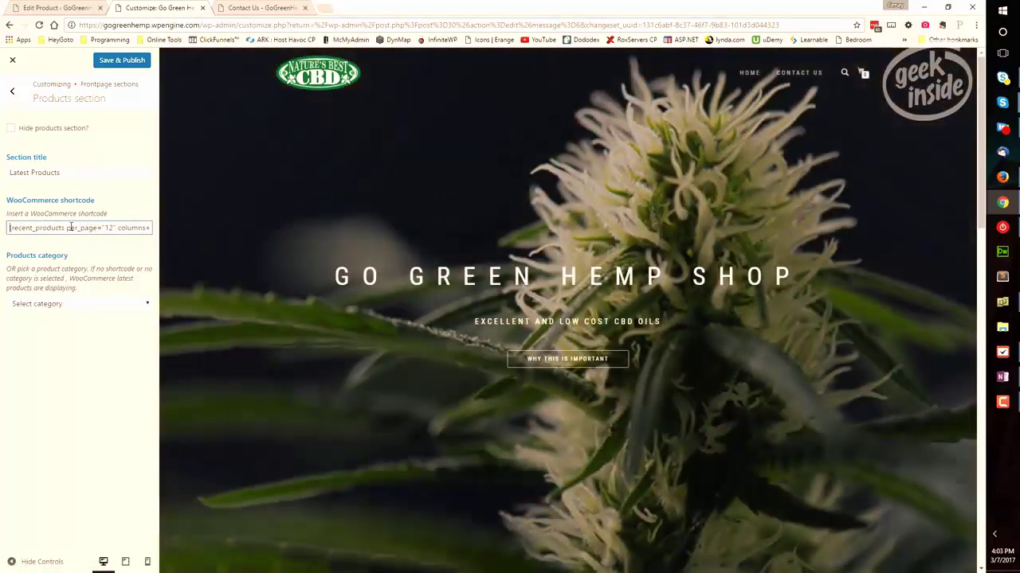
{"action": "left_click_drag", "start_coordinate": [69, 228], "coordinate": [148, 229]}
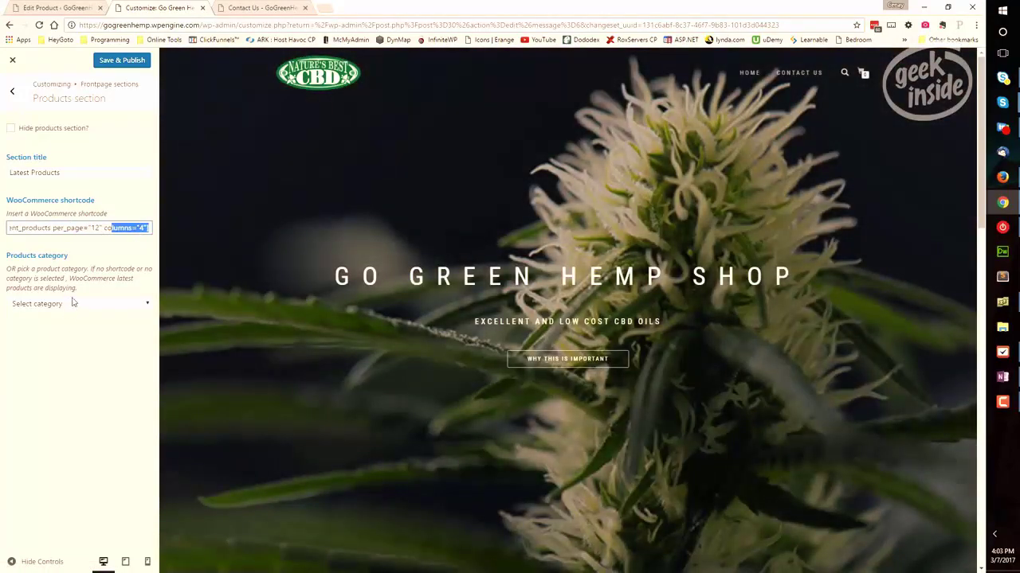
{"action": "left_click", "coordinate": [91, 226]}
{"action": "key", "text": "ctrl+a"}
{"action": "key", "text": "BackSpace"}
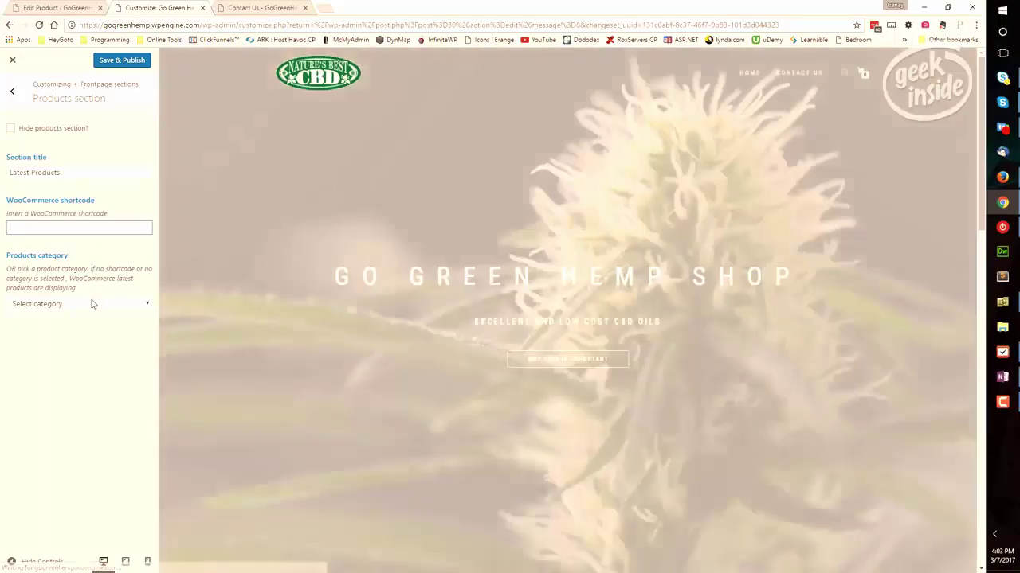
- Choose the CBD Oils product category and retitle the section 'CBD OILS'
{"action": "left_click", "coordinate": [92, 304]}
{"action": "left_click", "coordinate": [89, 327]}
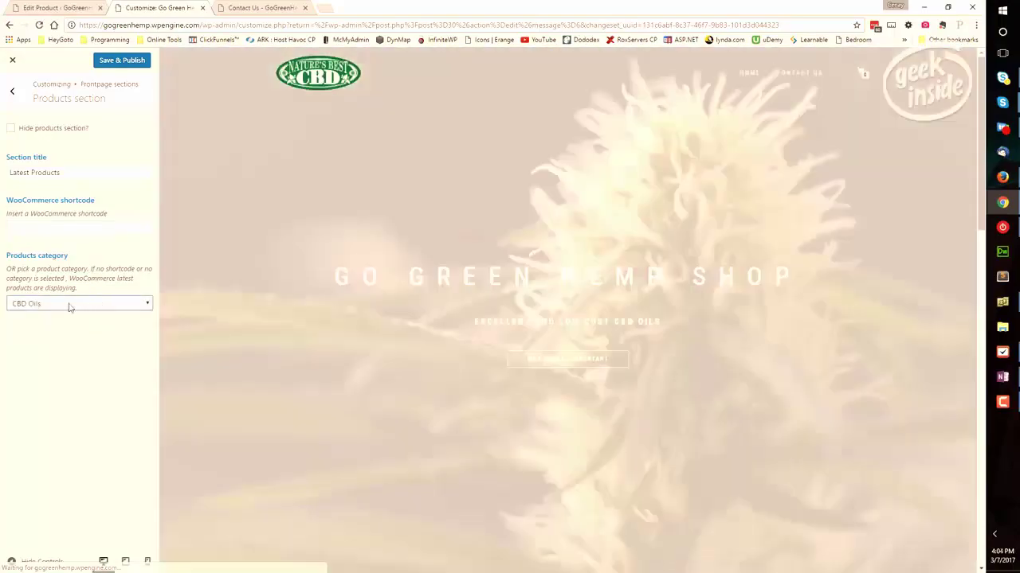
{"action": "scroll", "coordinate": [332, 299], "scroll_direction": "down", "scroll_amount": 8}
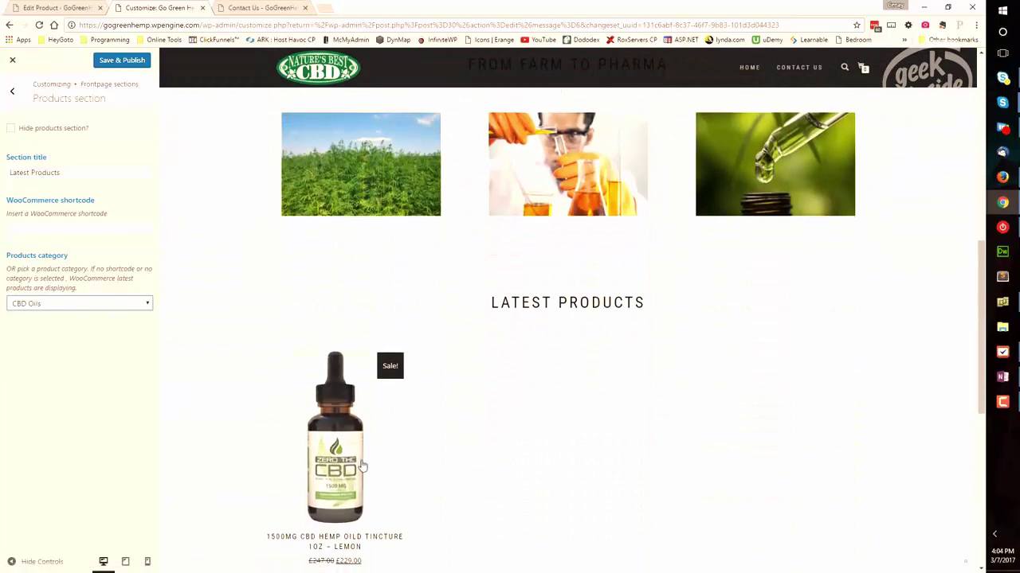
{"action": "left_click", "coordinate": [79, 172]}
{"action": "key", "text": "ctrl+a"}
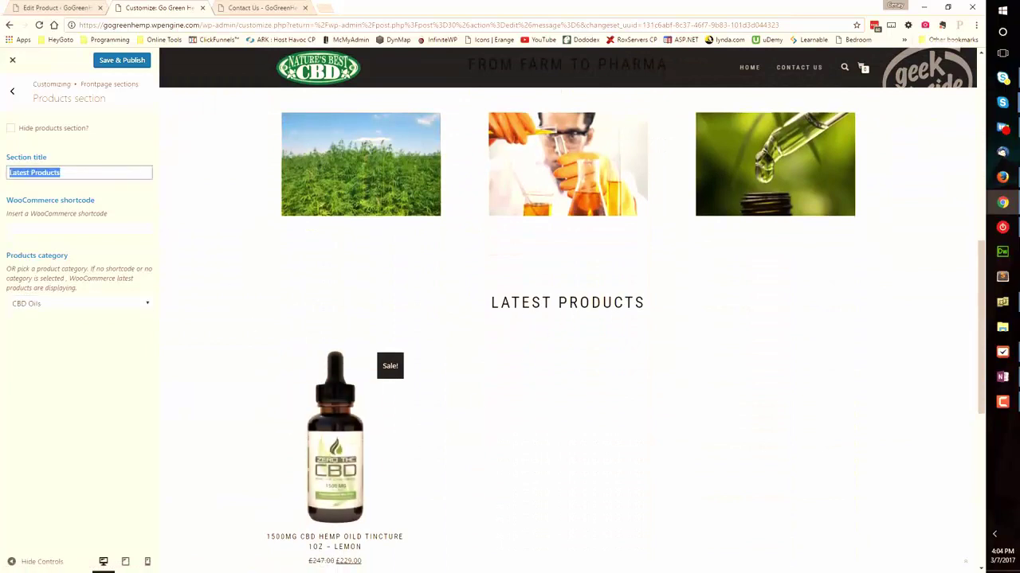
{"action": "type", "text": "CBD Po"}
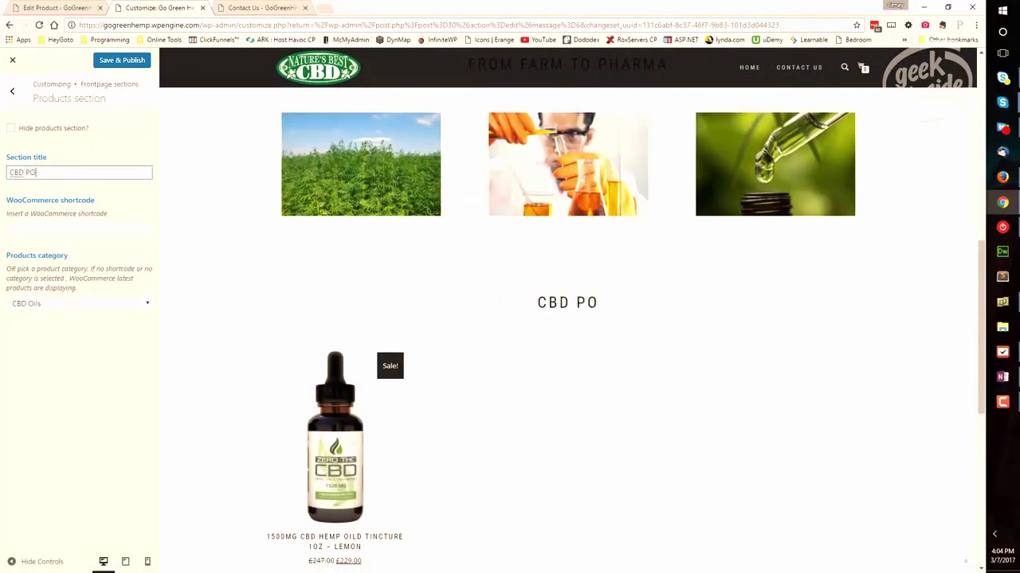
{"action": "key", "text": "BackSpace"}
{"action": "key", "text": "BackSpace"}
{"action": "type", "text": "OPILS"}
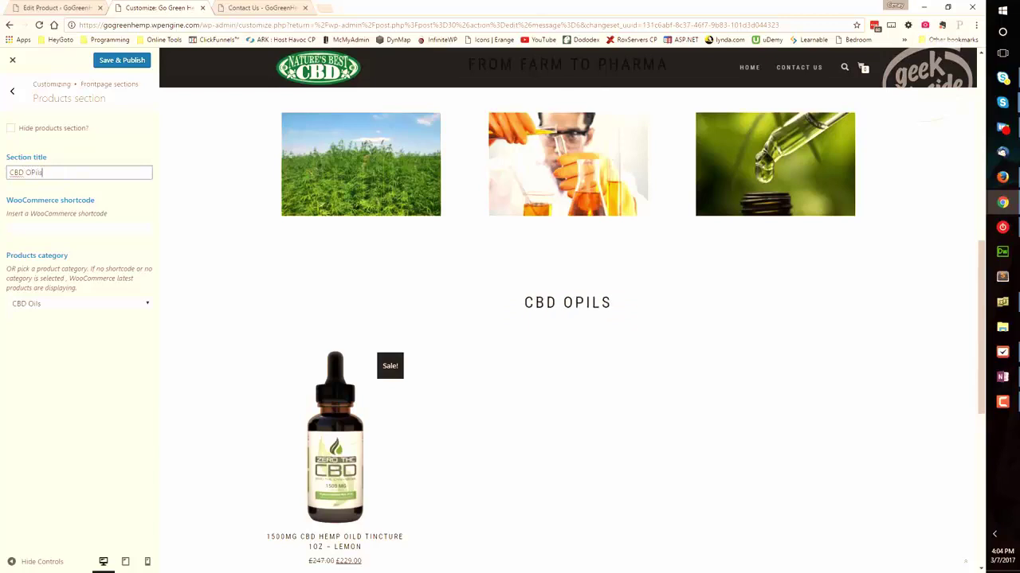
{"action": "key", "text": "BackSpace"}
{"action": "key", "text": "BackSpace"}
{"action": "key", "text": "BackSpace"}
{"action": "key", "text": "BackSpace"}
{"action": "type", "text": "ILS"}
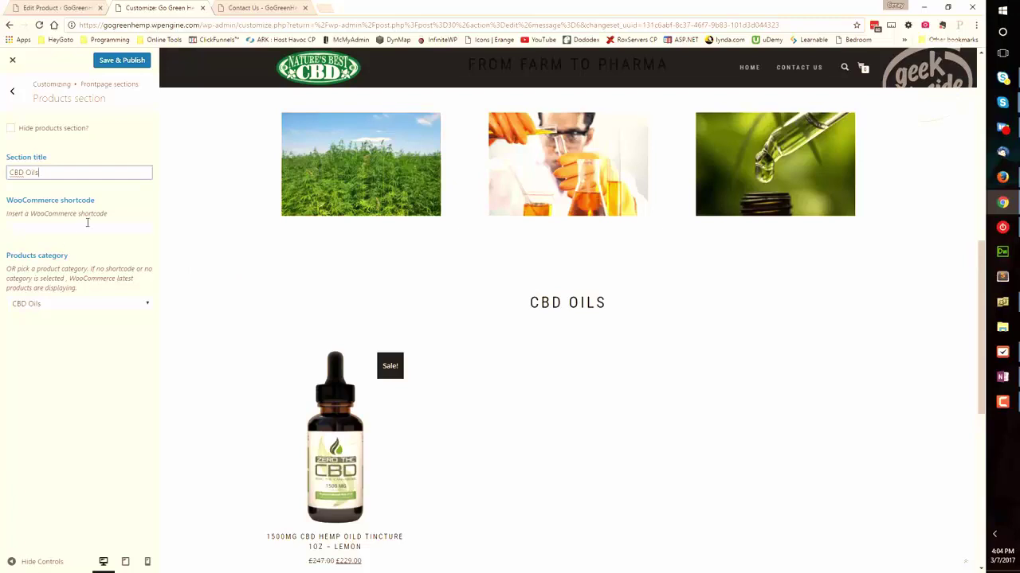
{"action": "left_click", "coordinate": [13, 88]}
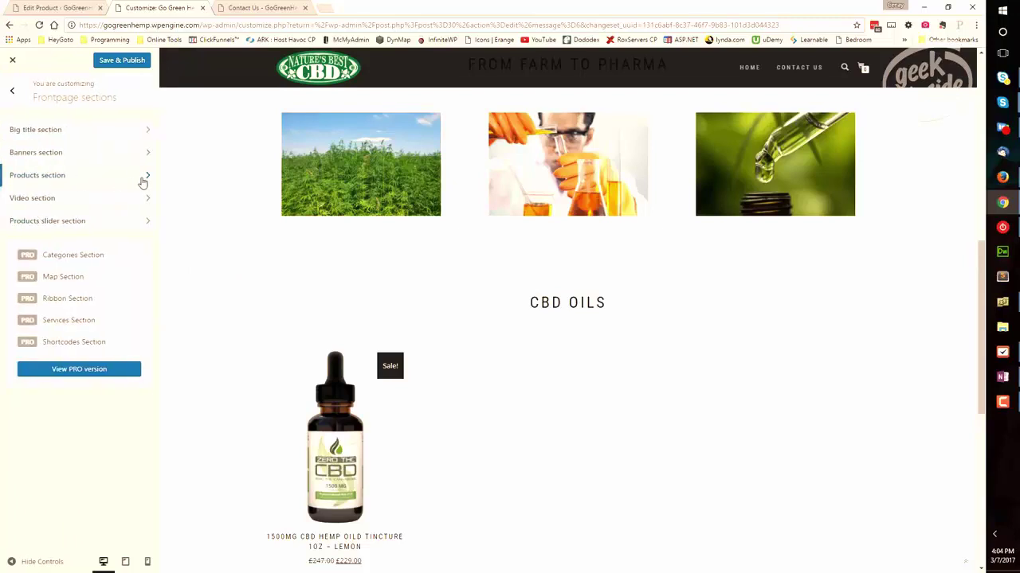
- Paste 'Organic, Non-GMO, Full Spectrum PCR. Why settle for less?' as the Video section title
{"action": "left_click", "coordinate": [146, 198]}
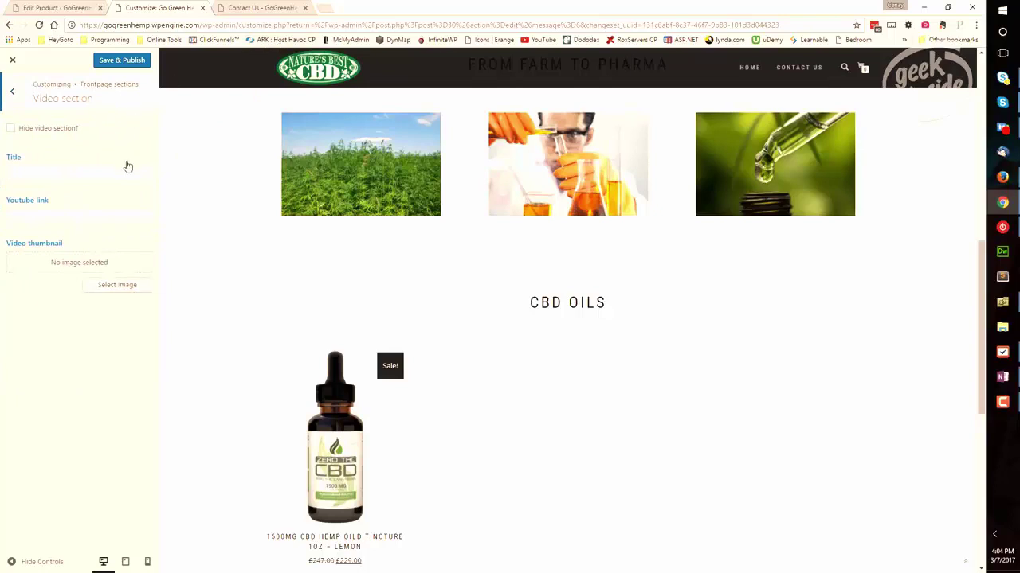
{"action": "left_click", "coordinate": [139, 173]}
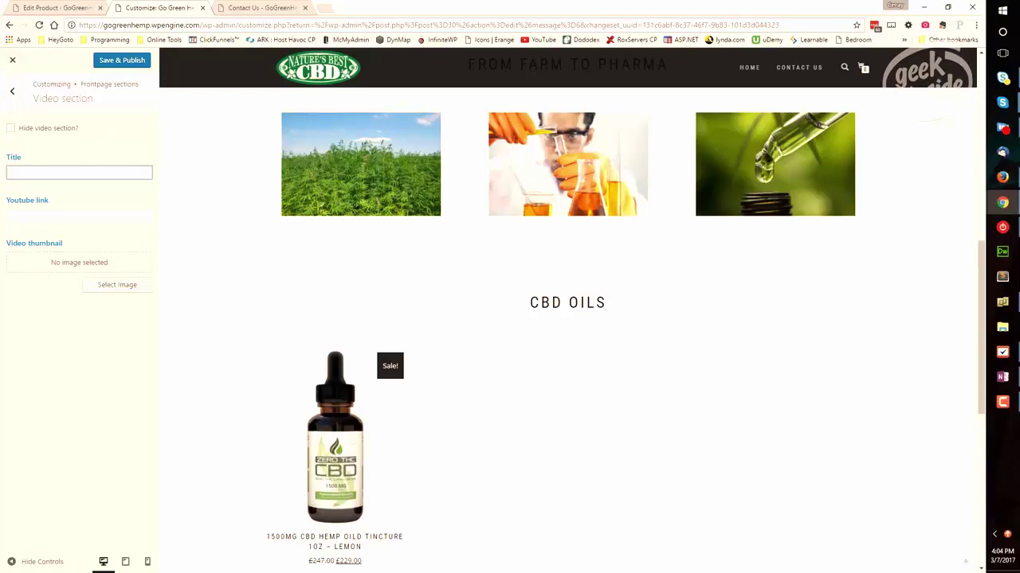
{"action": "left_click", "coordinate": [35, 172]}
{"action": "key", "text": "ctrl+v"}
- Paste the YouTube video link into the Video section
{"action": "left_click", "coordinate": [53, 214]}
{"action": "scroll", "coordinate": [449, 305], "scroll_direction": "down", "scroll_amount": 5}
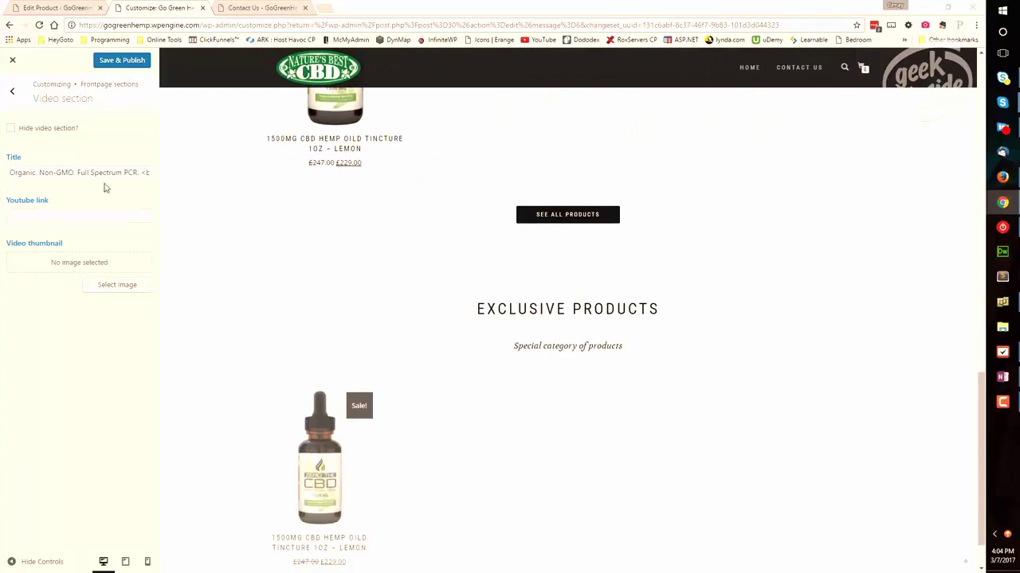
{"action": "left_click", "coordinate": [103, 219]}
{"action": "key", "text": "ctrl+v"}
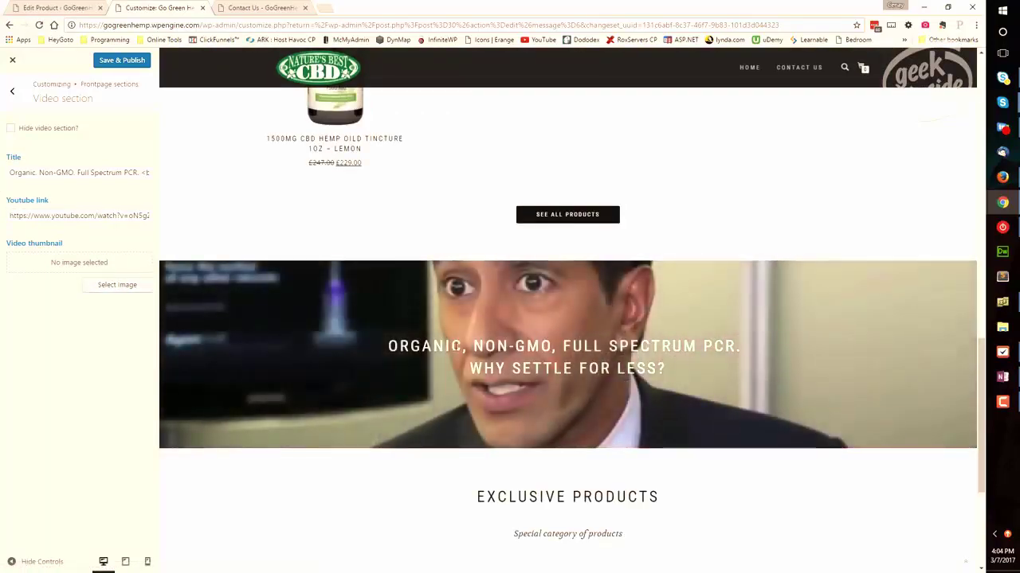
{"action": "left_click_drag", "start_coordinate": [427, 346], "coordinate": [651, 368]}
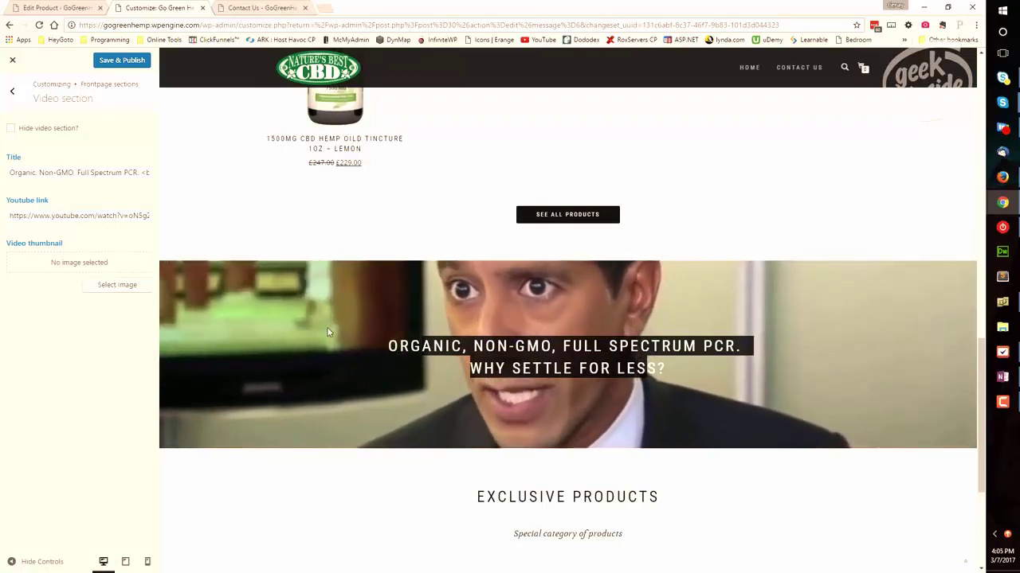
- Remove the stray '<b' and append '<br/>' to the video title
{"action": "left_click", "coordinate": [138, 172]}
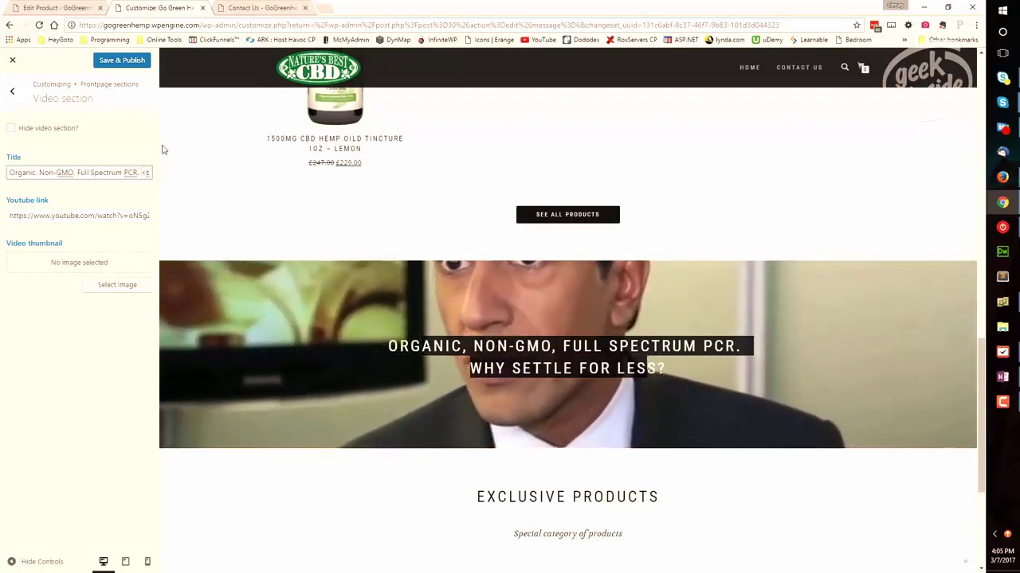
{"action": "key", "text": "Home"}
{"action": "type", "text": "<b"}
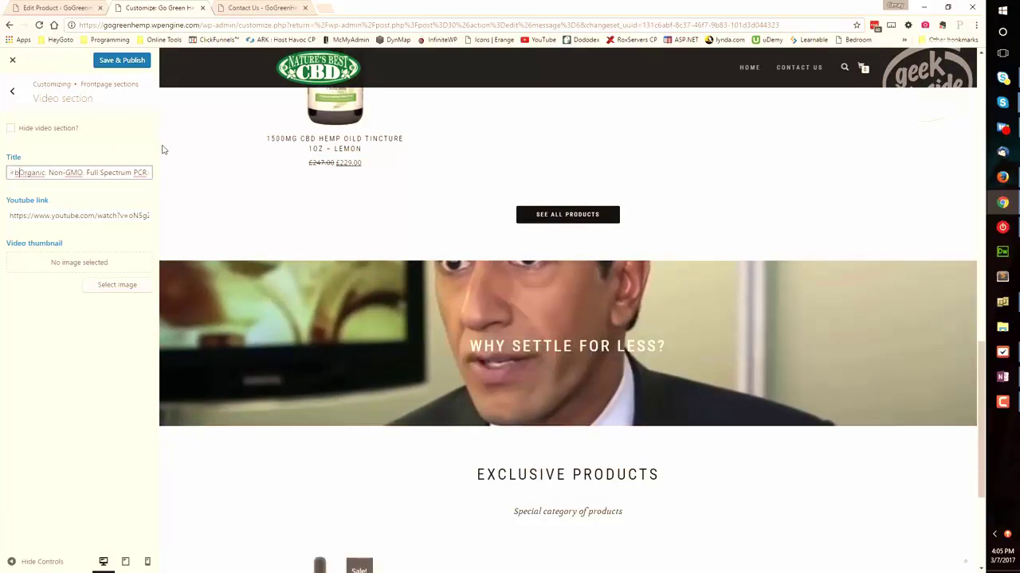
{"action": "key", "text": "BackSpace"}
{"action": "key", "text": "BackSpace"}
{"action": "key", "text": "End"}
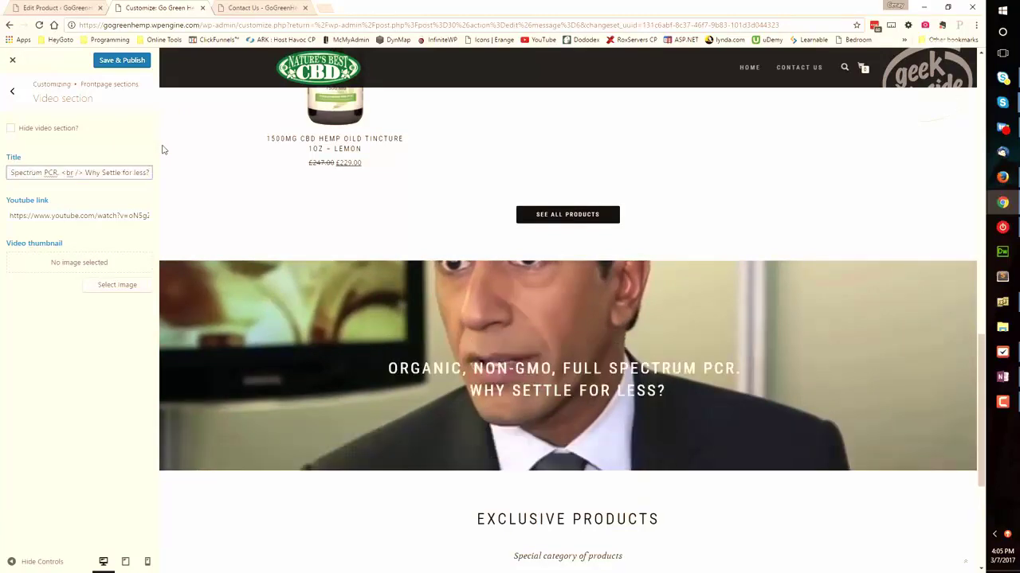
{"action": "type", "text": "<br/>"}
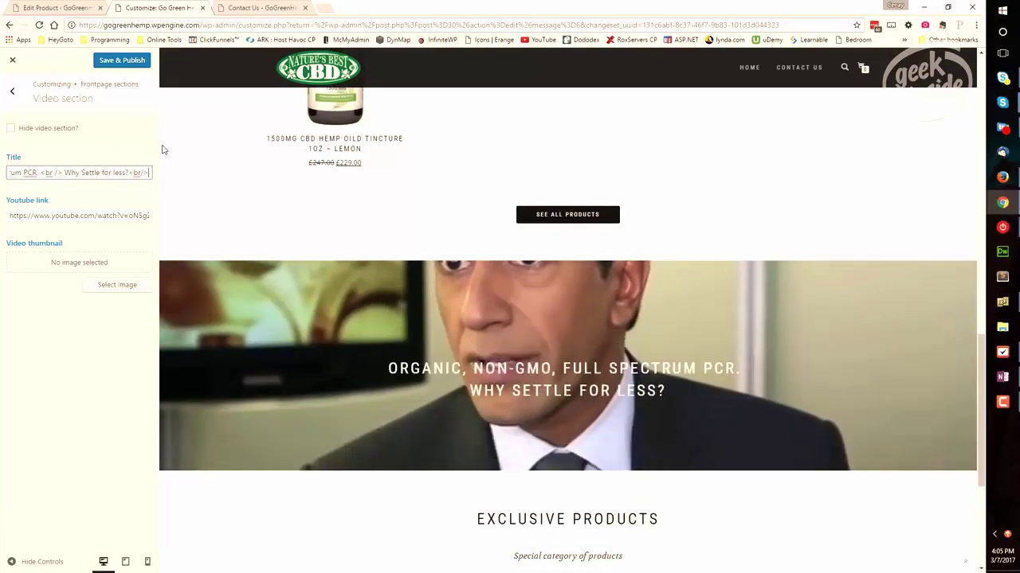
{"action": "key", "text": "Tab"}
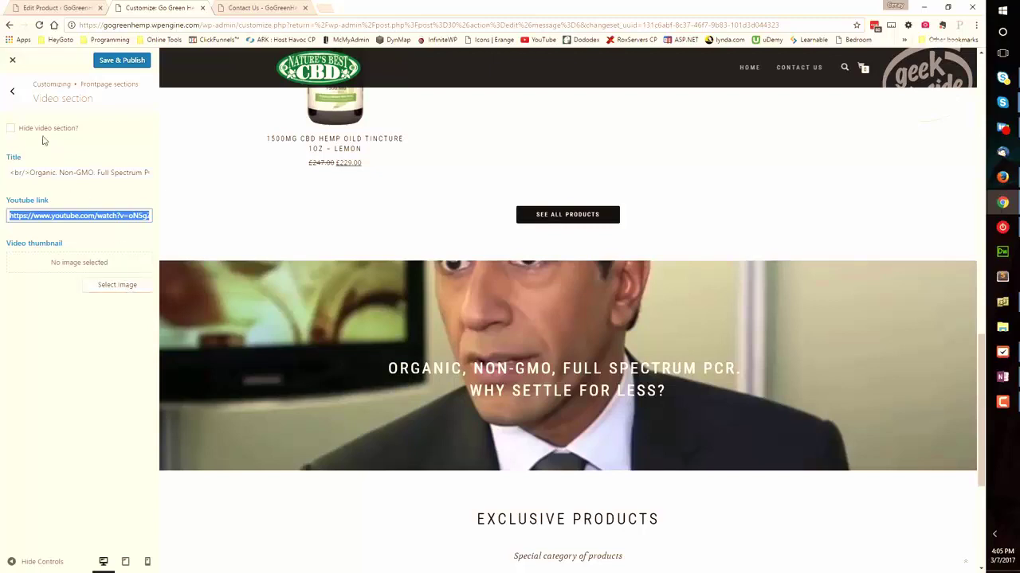
{"action": "left_click", "coordinate": [15, 93]}
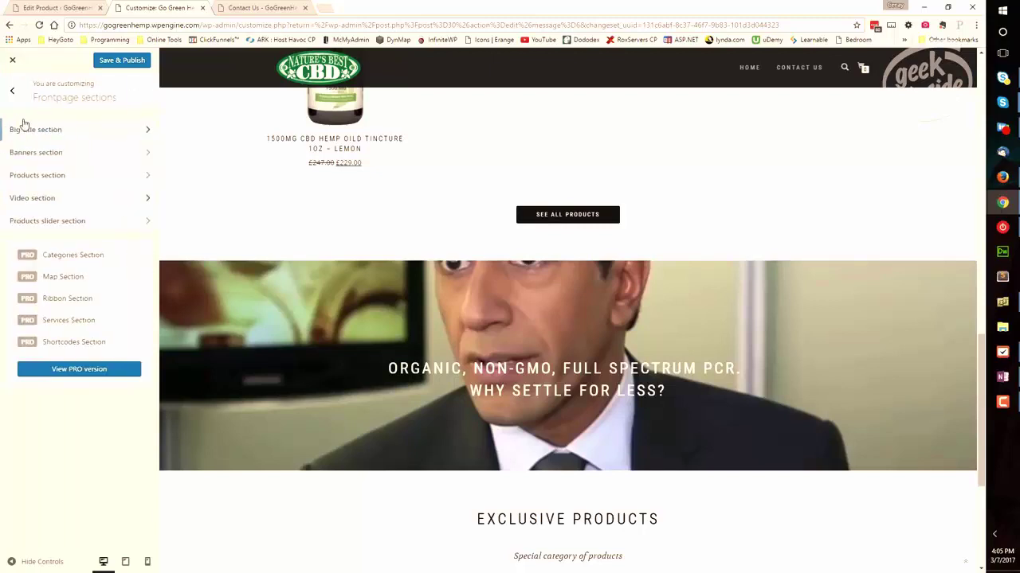
- Open the Products slider section and look over its title, subtitle and category fields
{"action": "left_click", "coordinate": [148, 223]}
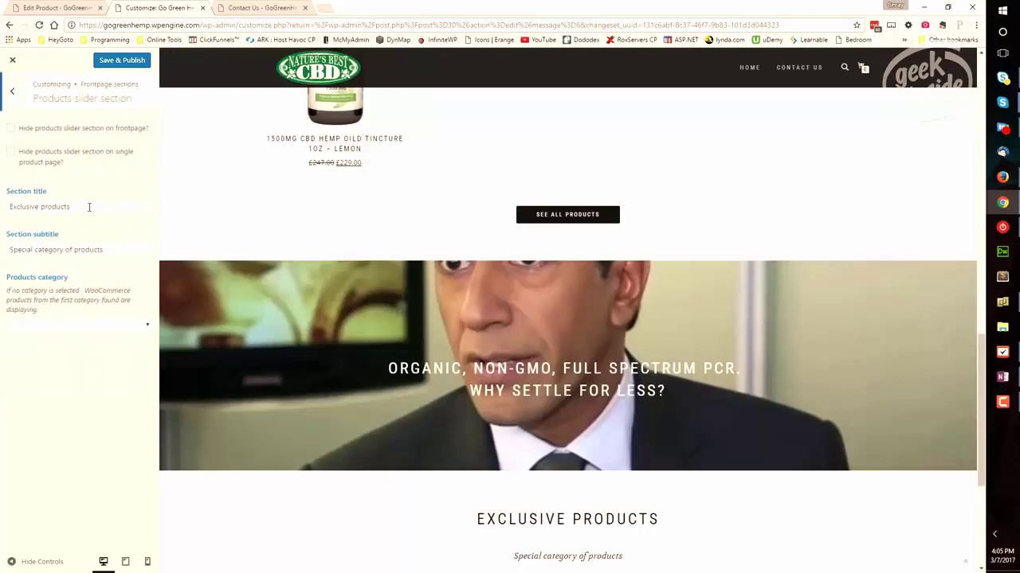
{"action": "left_click_drag", "start_coordinate": [88, 207], "coordinate": [12, 204]}
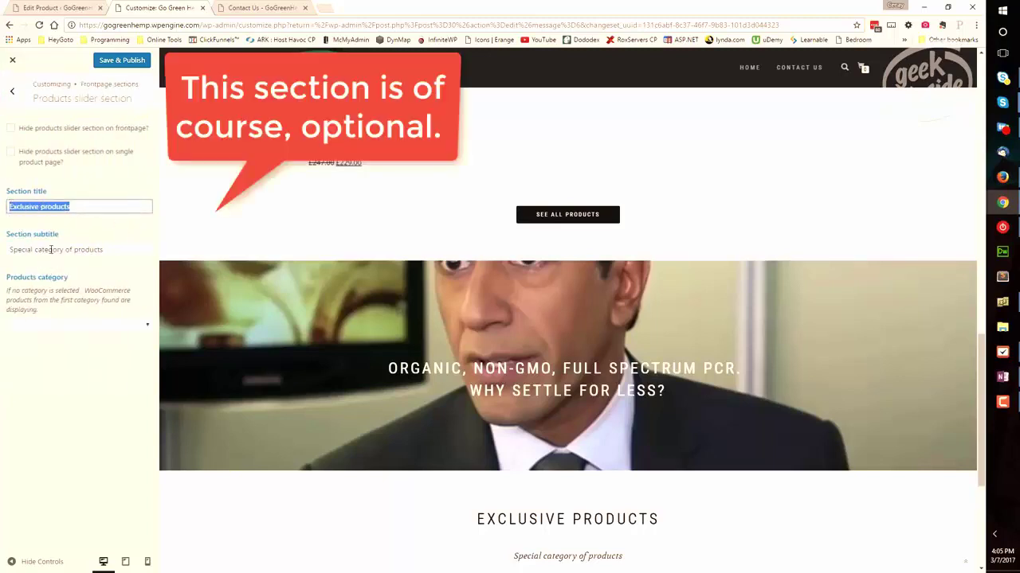
{"action": "left_click", "coordinate": [87, 204]}
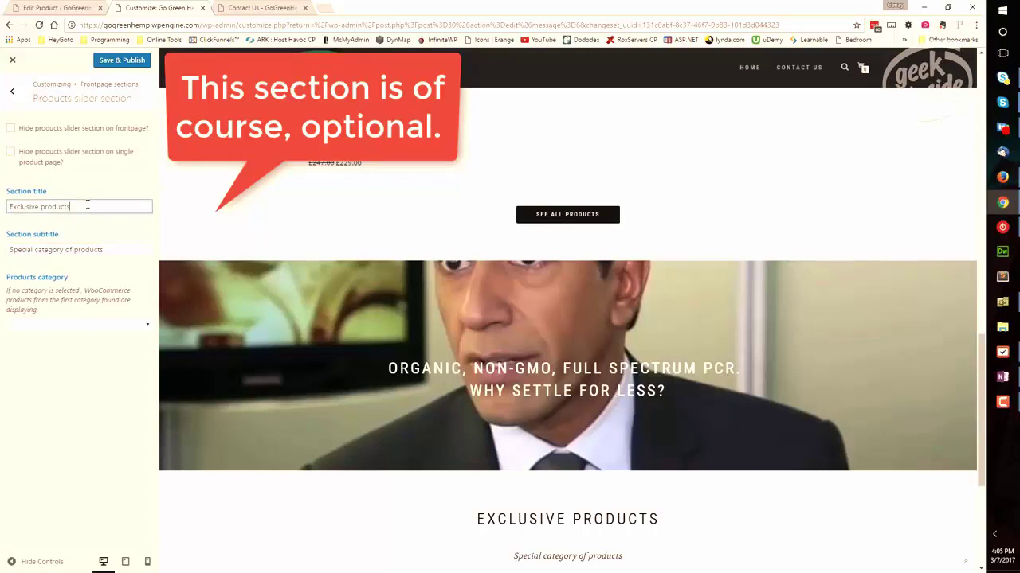
{"action": "left_click", "coordinate": [114, 250]}
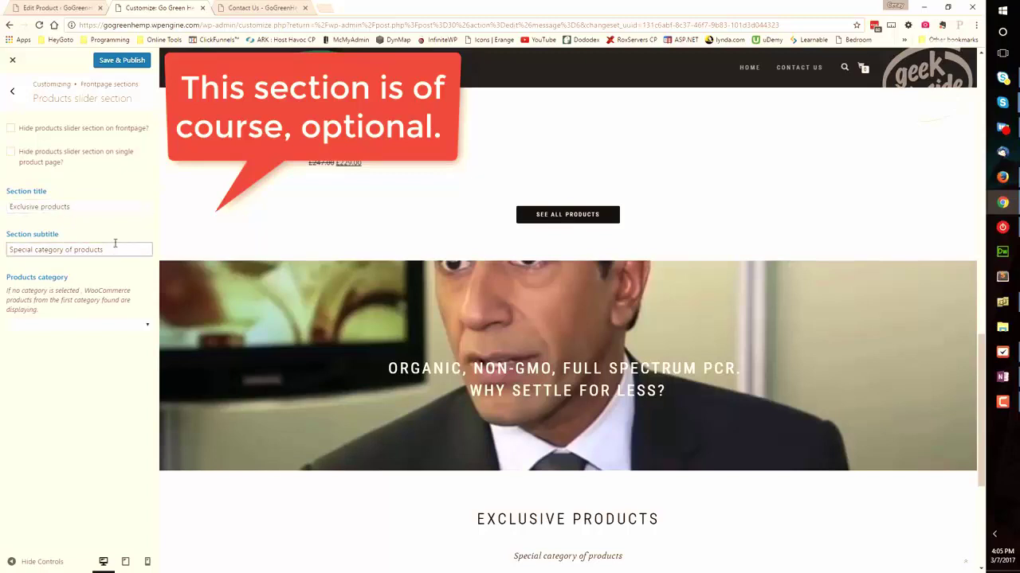
{"action": "left_click", "coordinate": [107, 324]}
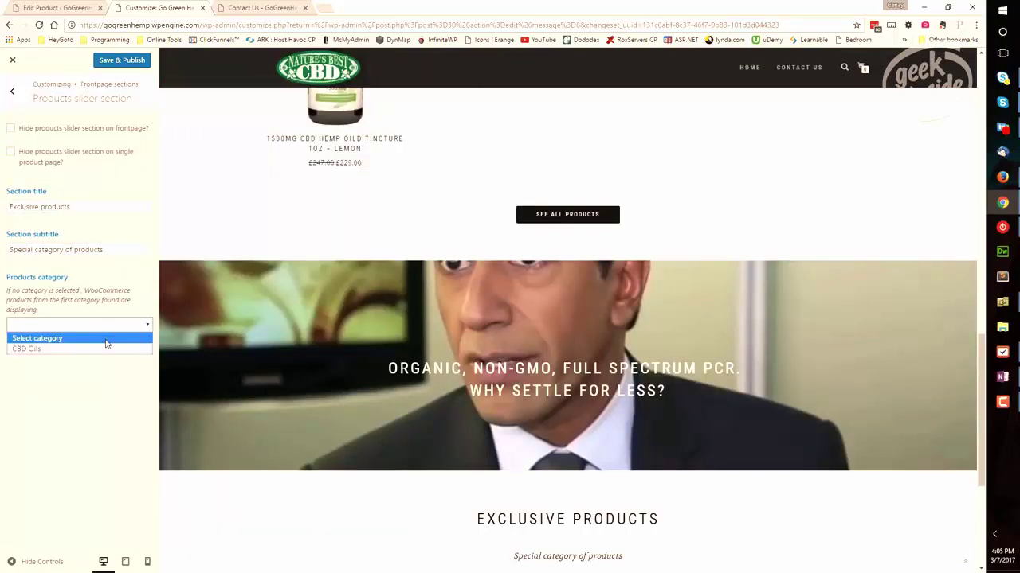
{"action": "left_click", "coordinate": [106, 311]}
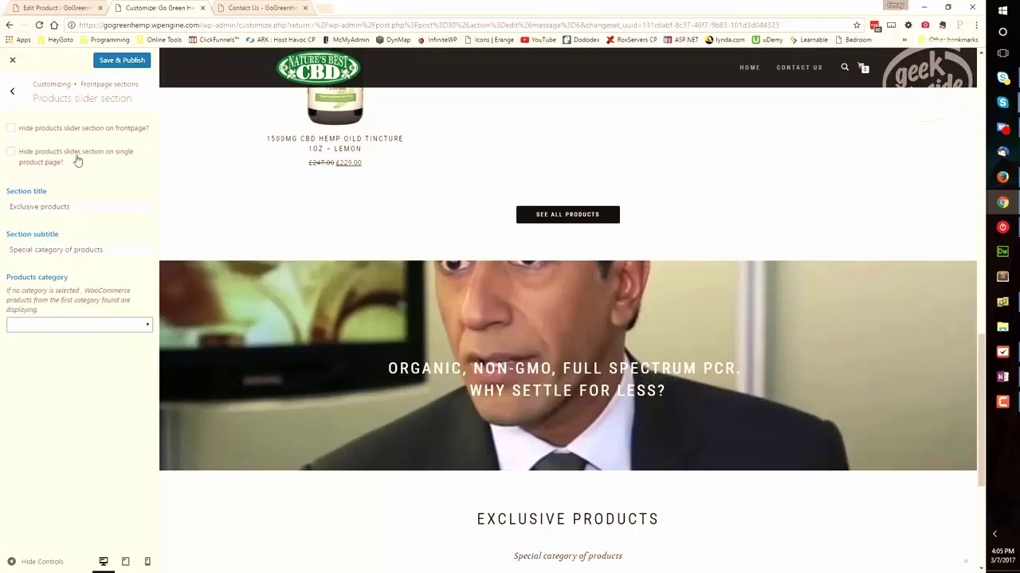
- Hide the products slider on single product pages and on the front page
{"action": "left_click", "coordinate": [11, 152]}
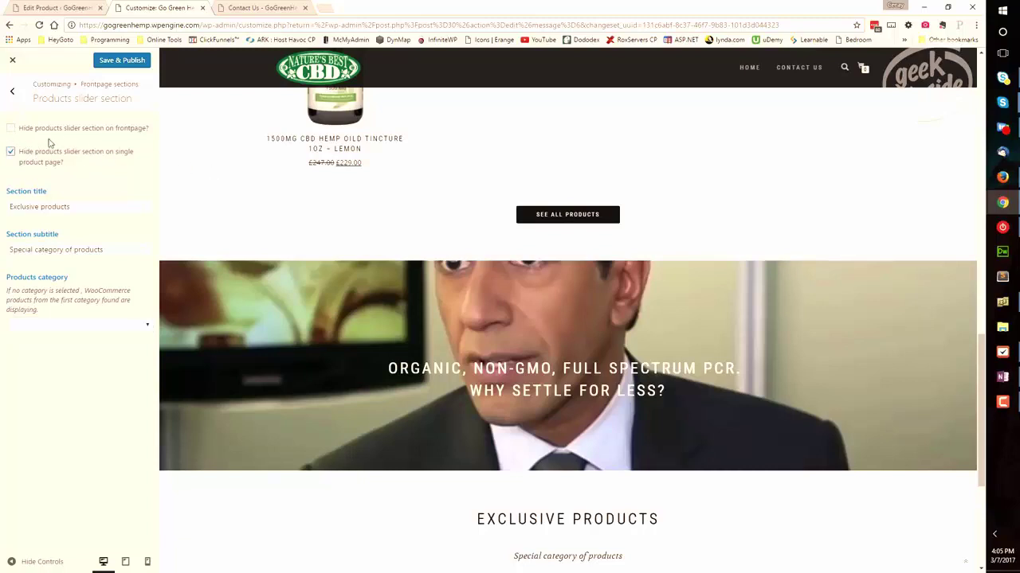
{"action": "left_click", "coordinate": [12, 129]}
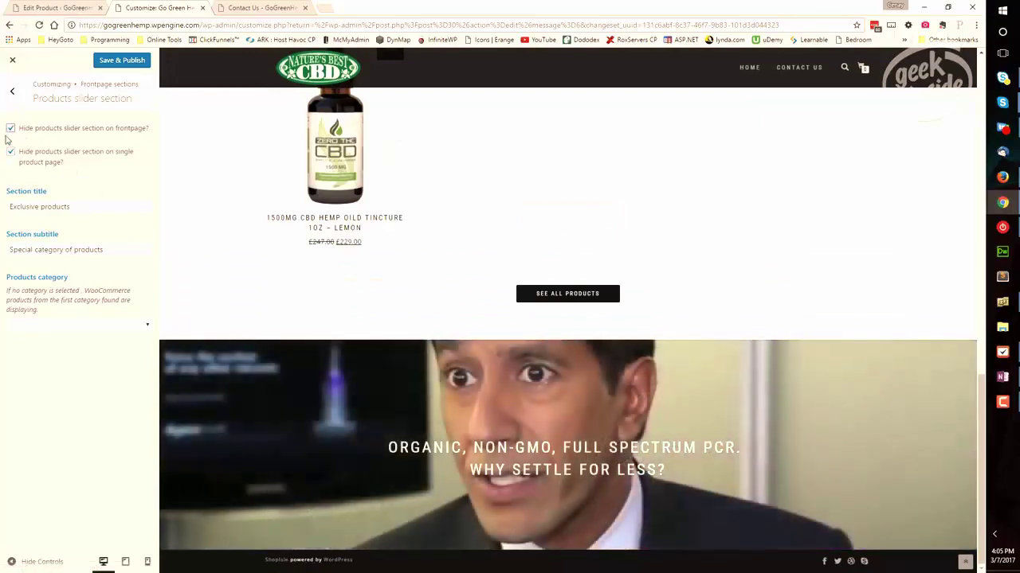
{"action": "left_click", "coordinate": [11, 129]}
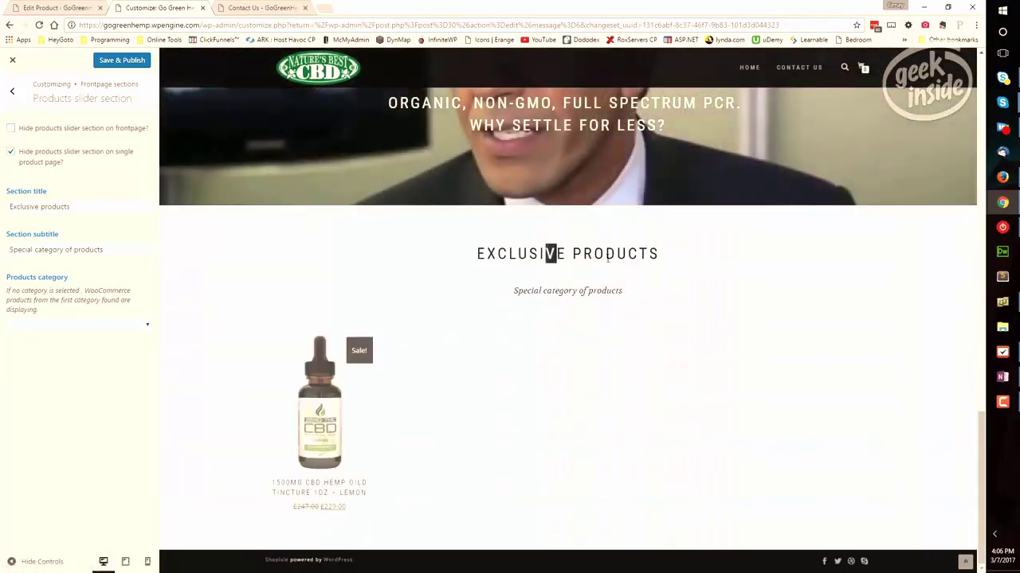
{"action": "left_click_drag", "start_coordinate": [22, 206], "coordinate": [189, 230]}
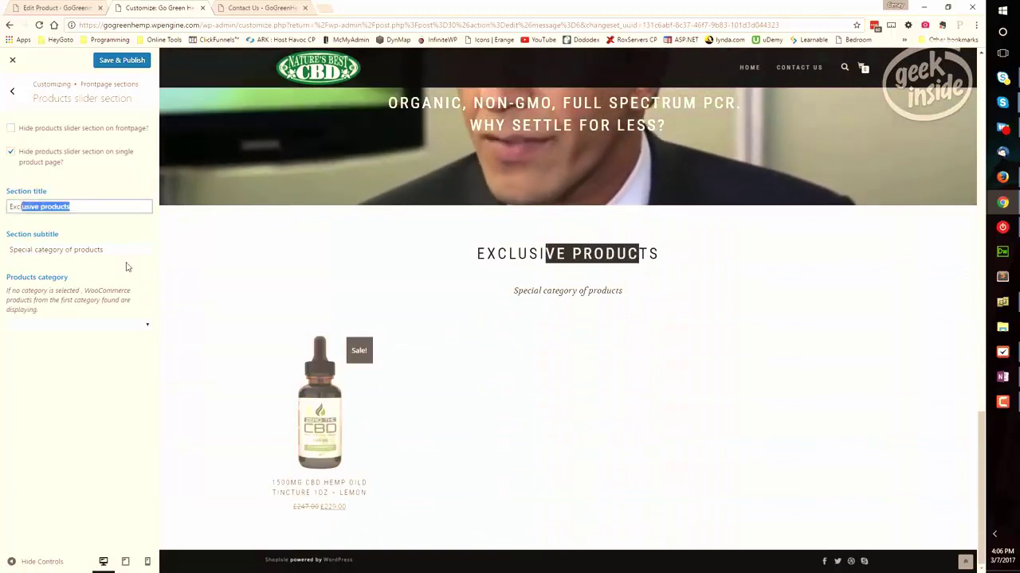
{"action": "left_click", "coordinate": [10, 127]}
{"action": "left_click", "coordinate": [12, 90]}
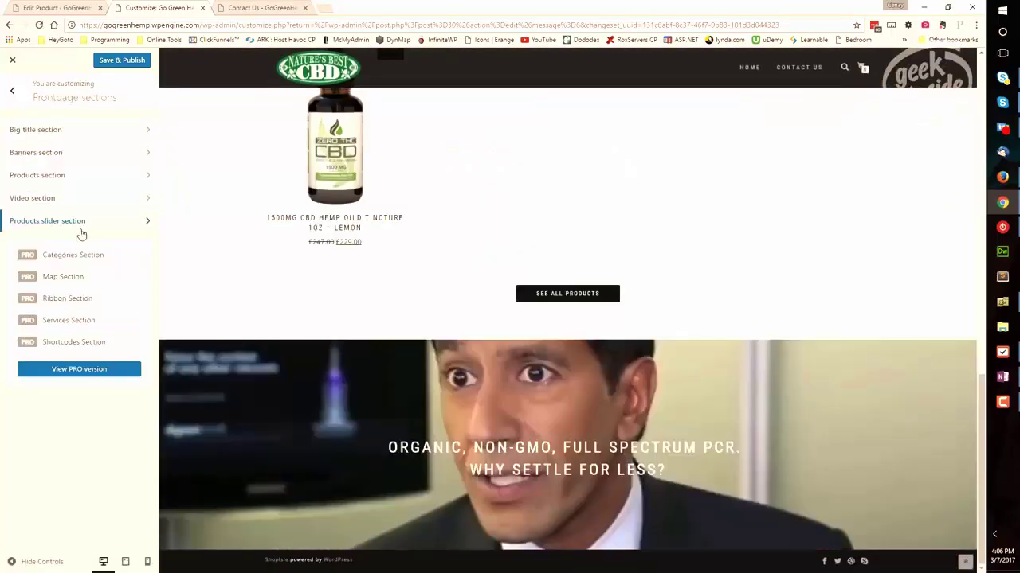
- Enter 'Copyright 2017 &copy; GoGreenHemp.com' as the footer copyright text
{"action": "left_click", "coordinate": [20, 101]}
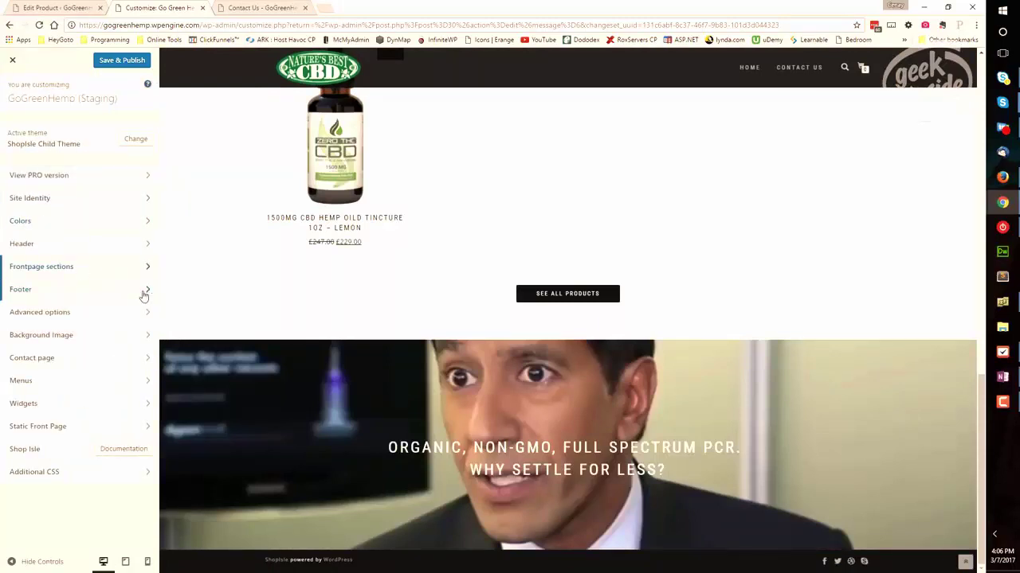
{"action": "left_click", "coordinate": [147, 290]}
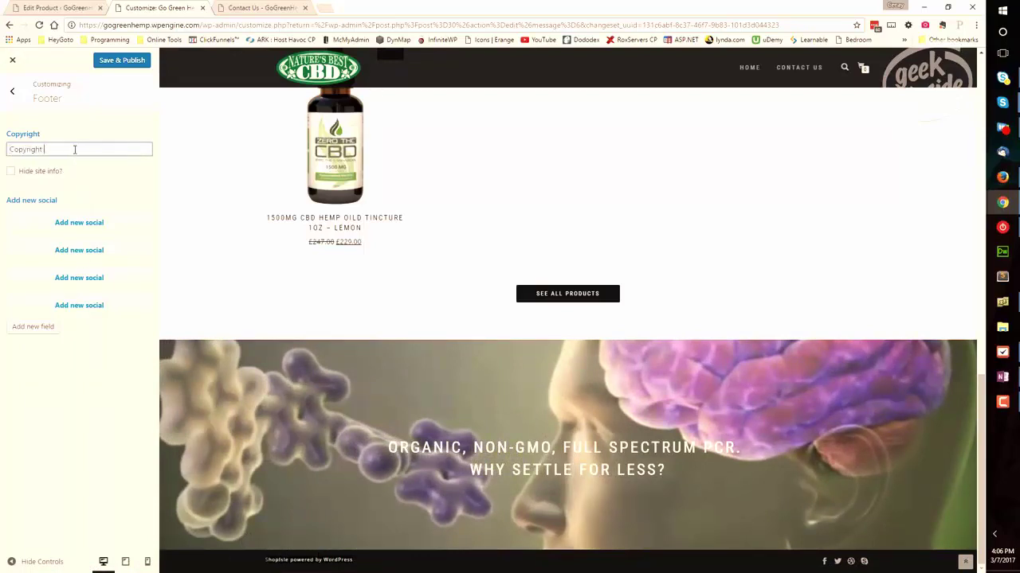
{"action": "type", "text": "7 &c"}
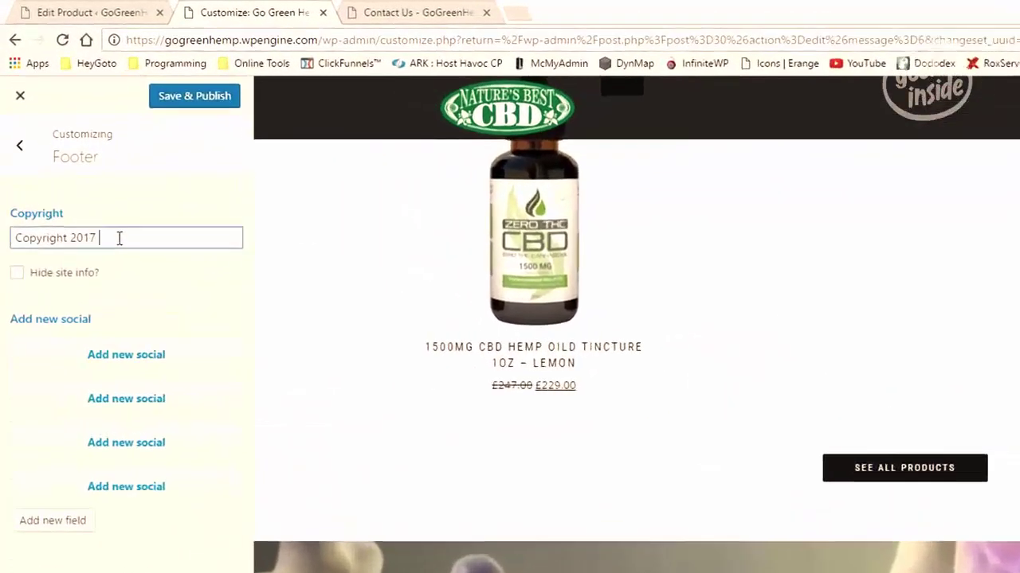
{"action": "type", "text": "opy"}
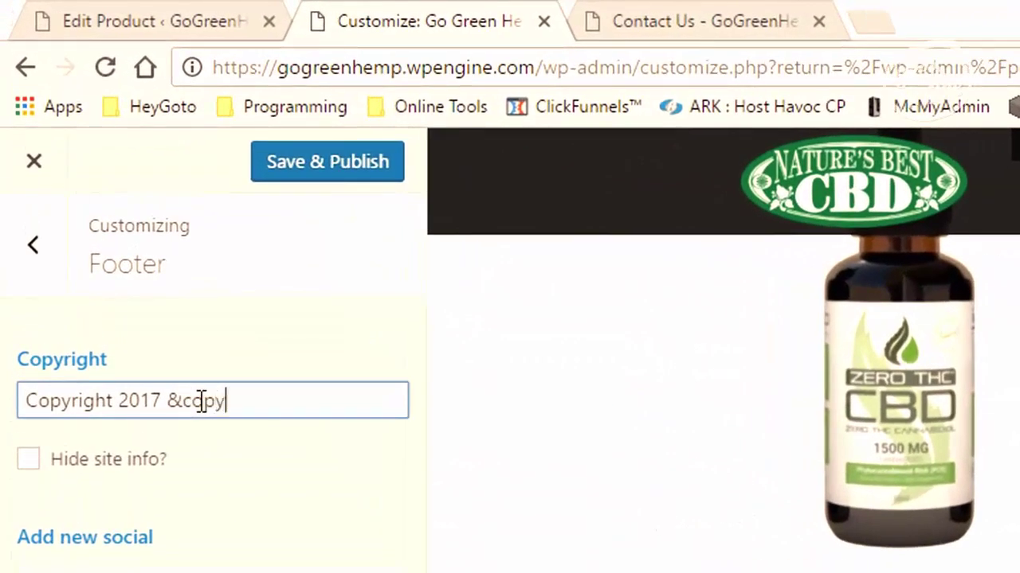
{"action": "type", "text": "; GoGreenHemp"}
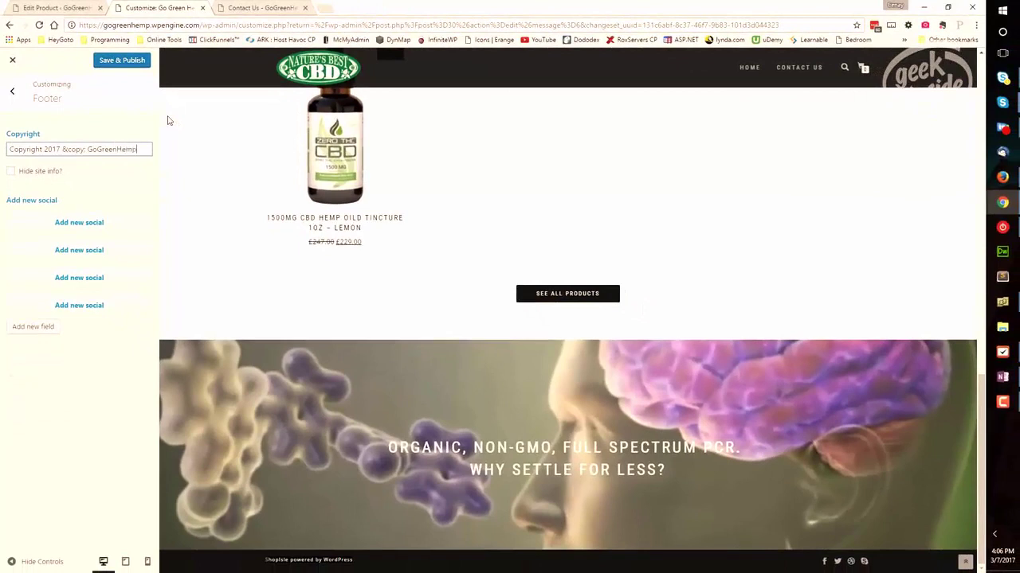
{"action": "type", "text": ".com"}
- Save & Publish the footer change, then switch to the Contact Us page tab
{"action": "left_click", "coordinate": [167, 120]}
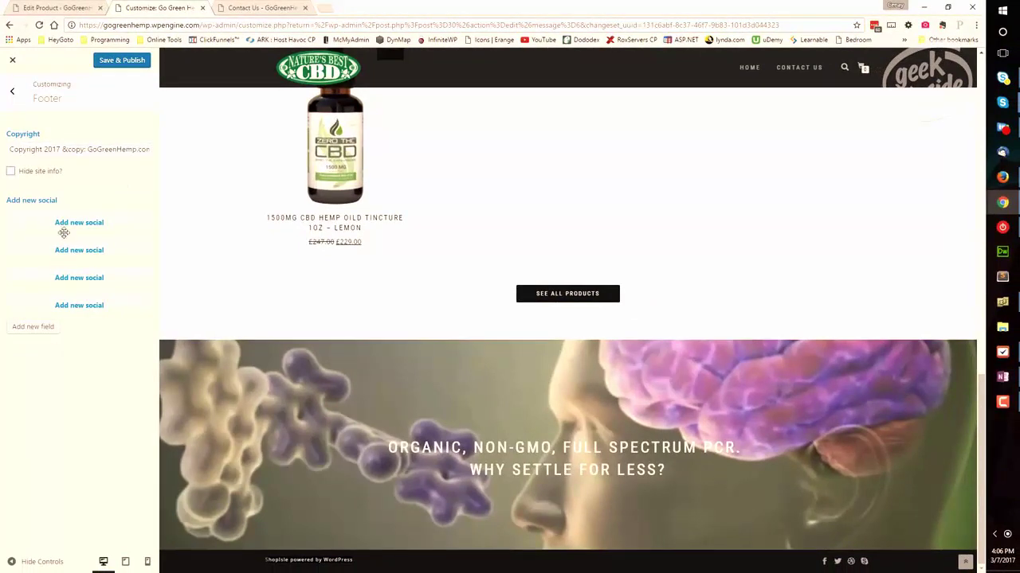
{"action": "left_click", "coordinate": [112, 61]}
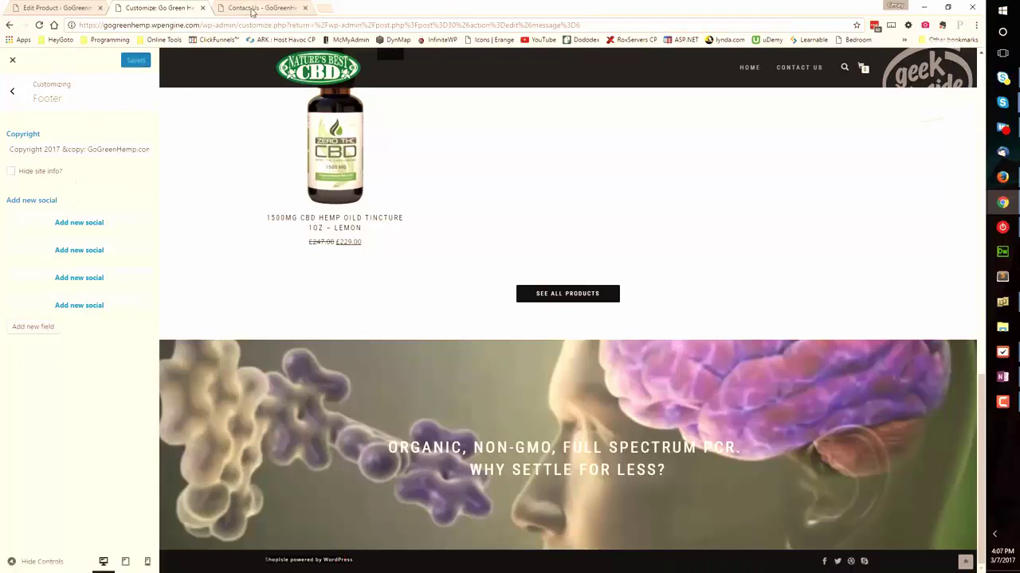
{"action": "left_click", "coordinate": [252, 9]}
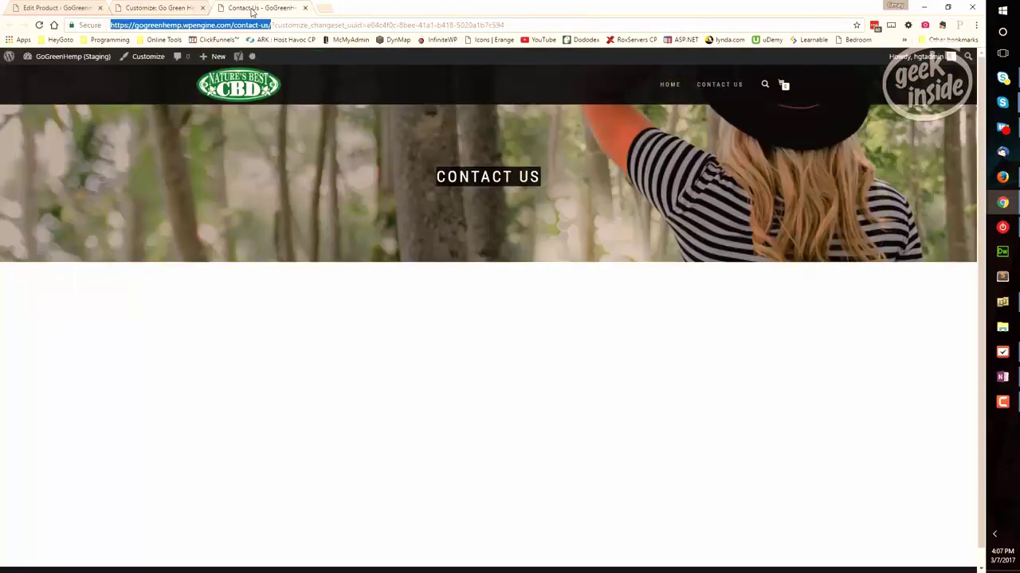
- Check the home page footer shows COPYRIGHT 2017 © GOGREENHEMP.COM, then return to the Customizer
{"action": "left_click", "coordinate": [669, 84]}
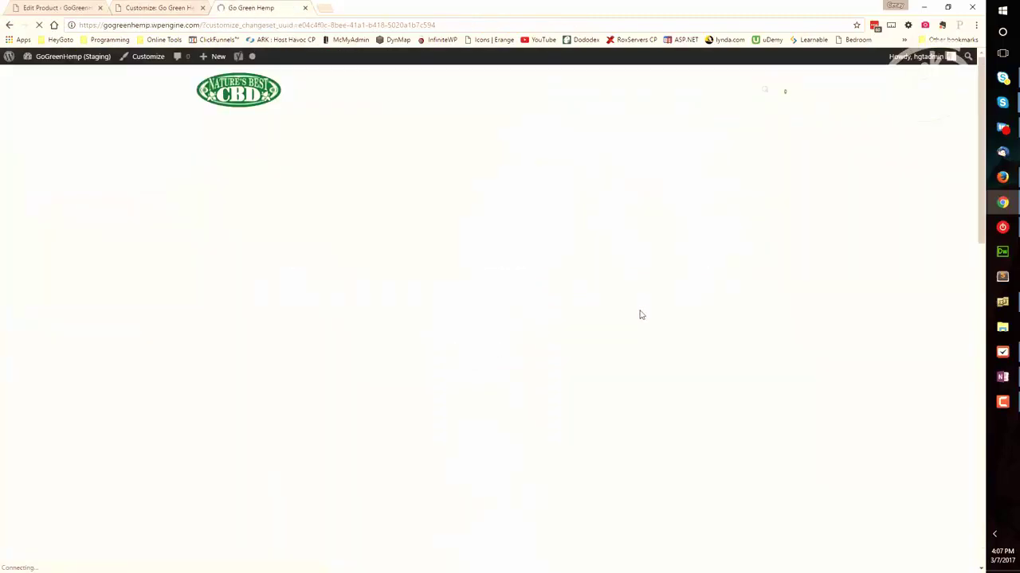
{"action": "scroll", "coordinate": [639, 314], "scroll_direction": "down", "scroll_amount": 10}
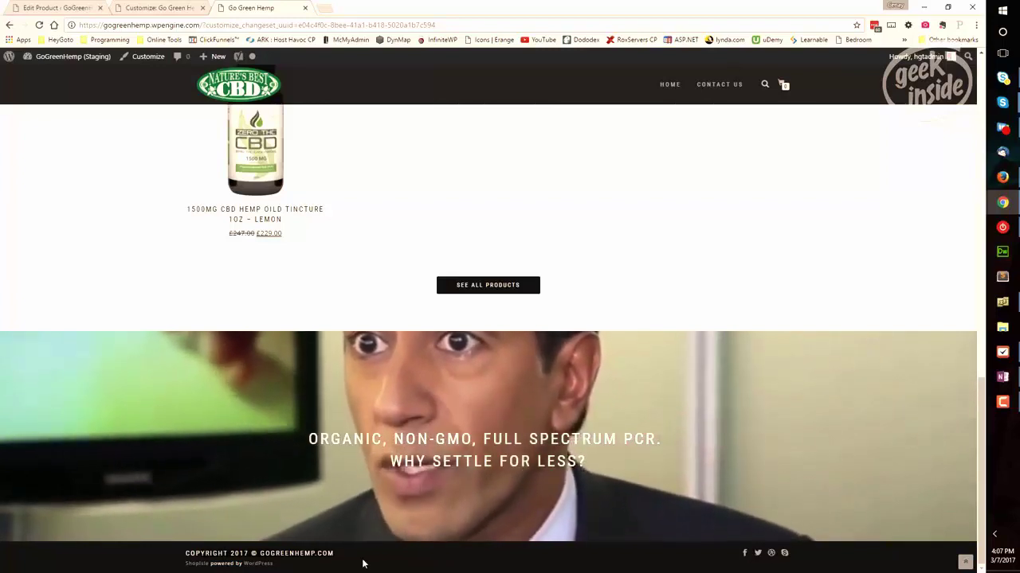
{"action": "left_click", "coordinate": [153, 13]}
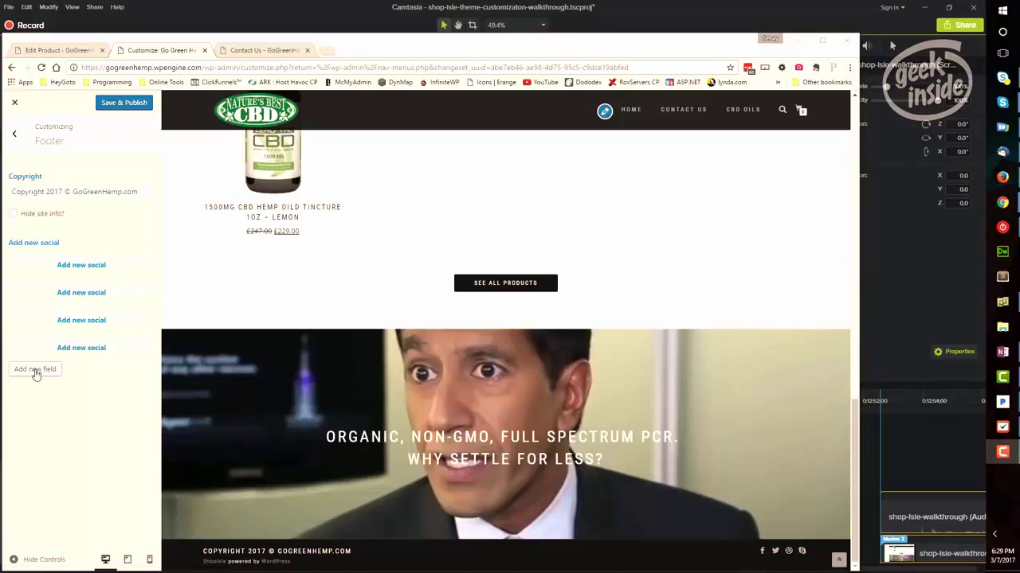
- Inspect the placeholder URLs of the first two social links, Facebook and Twitter
{"action": "left_click", "coordinate": [70, 265]}
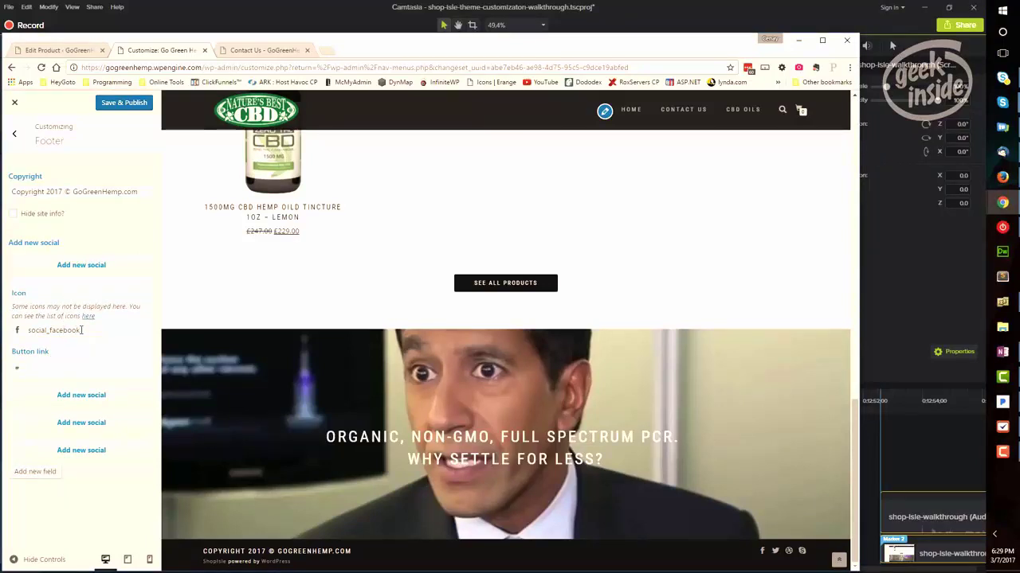
{"action": "double_click", "coordinate": [25, 368]}
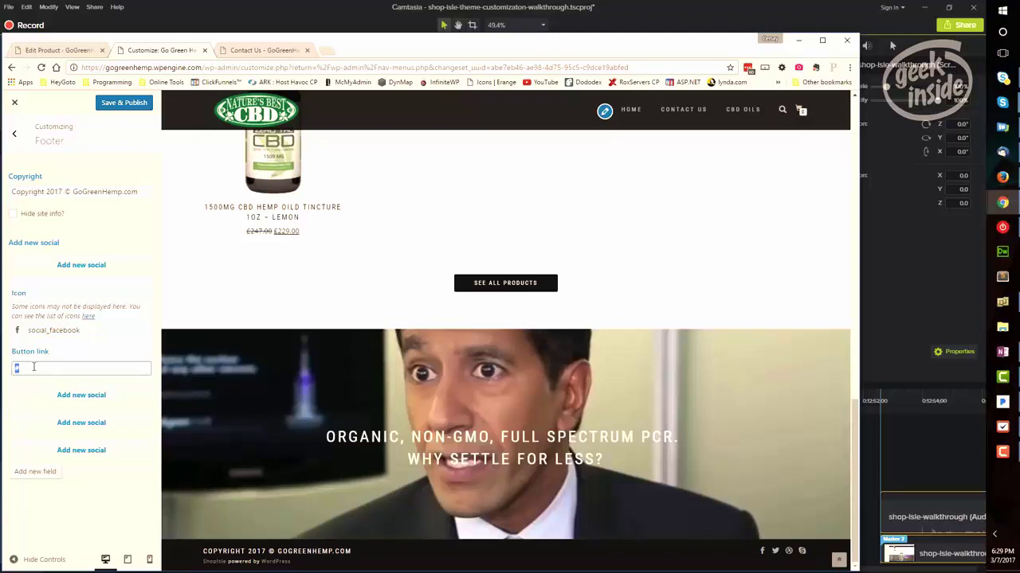
{"action": "left_click", "coordinate": [88, 264]}
{"action": "left_click", "coordinate": [91, 291]}
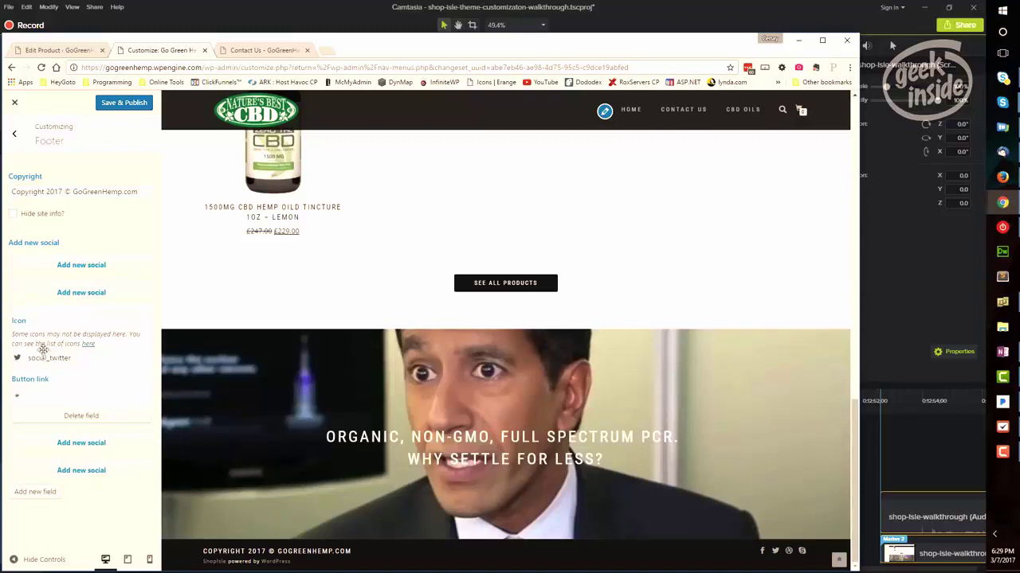
{"action": "double_click", "coordinate": [34, 394]}
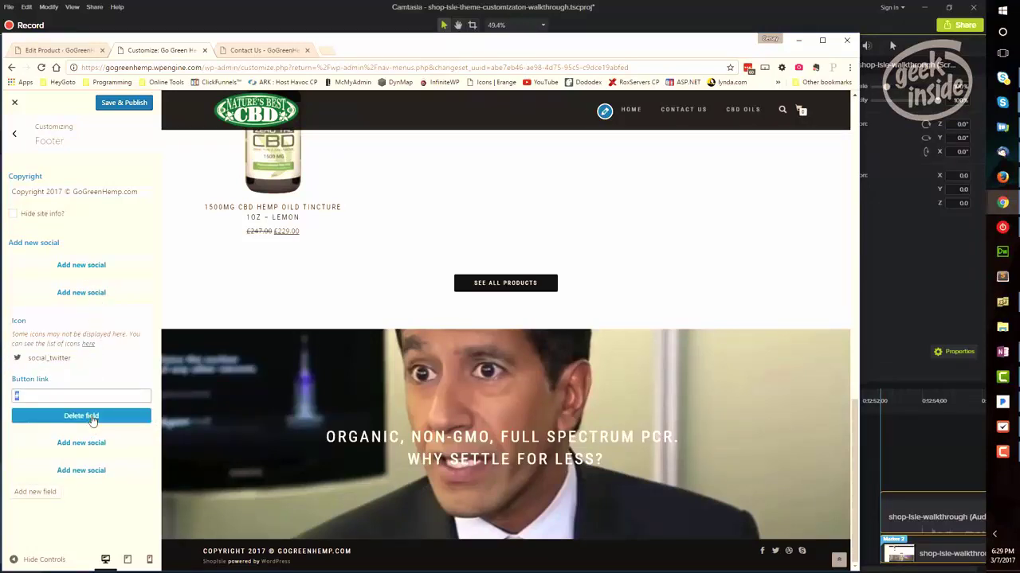
{"action": "left_click", "coordinate": [92, 417]}
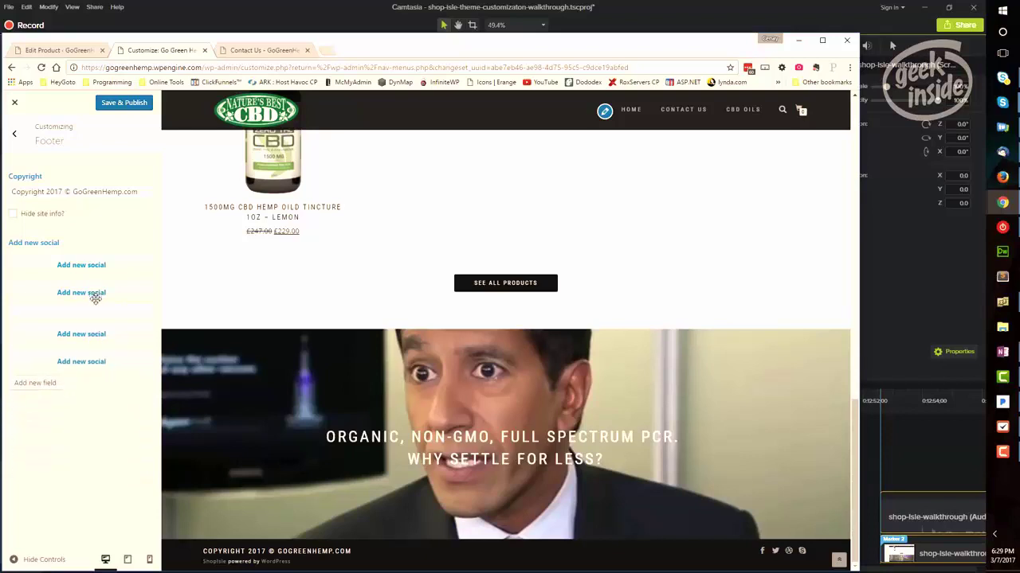
- Delete the Dribbble social link and review the Skype entry, leaving its link unchanged
{"action": "left_click", "coordinate": [94, 320]}
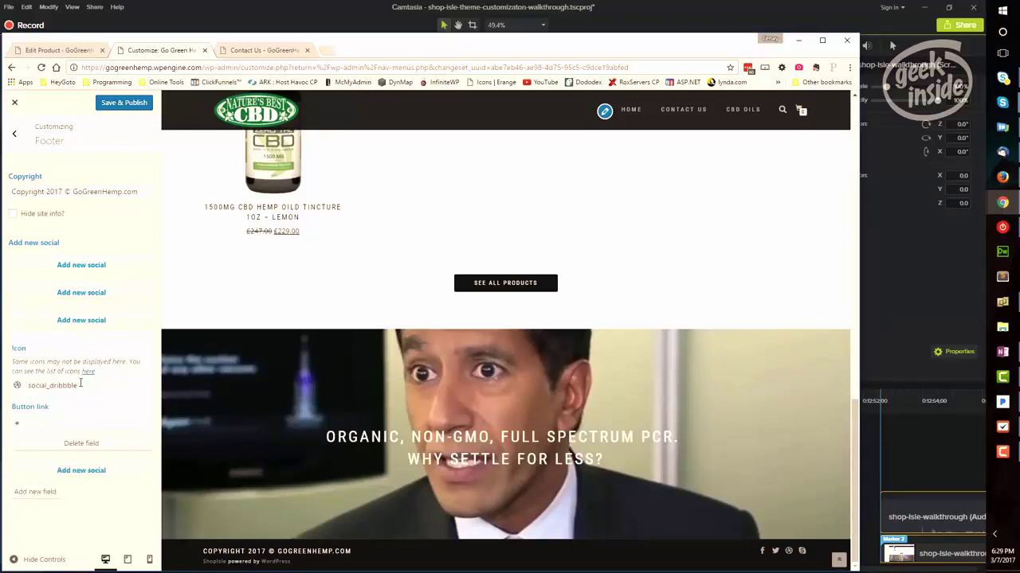
{"action": "left_click", "coordinate": [33, 425]}
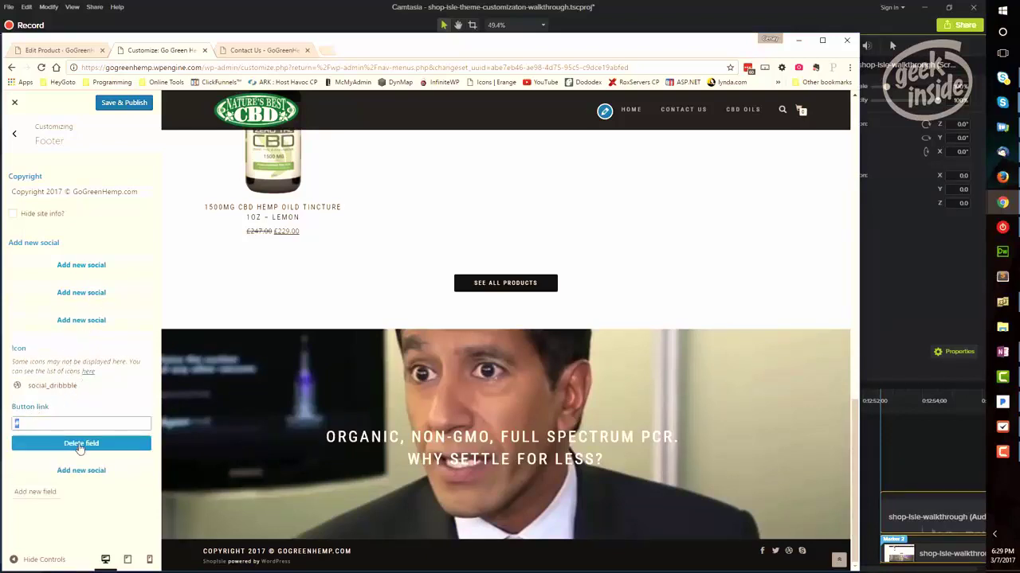
{"action": "left_click", "coordinate": [80, 444]}
{"action": "left_click", "coordinate": [84, 320]}
{"action": "left_click", "coordinate": [51, 421]}
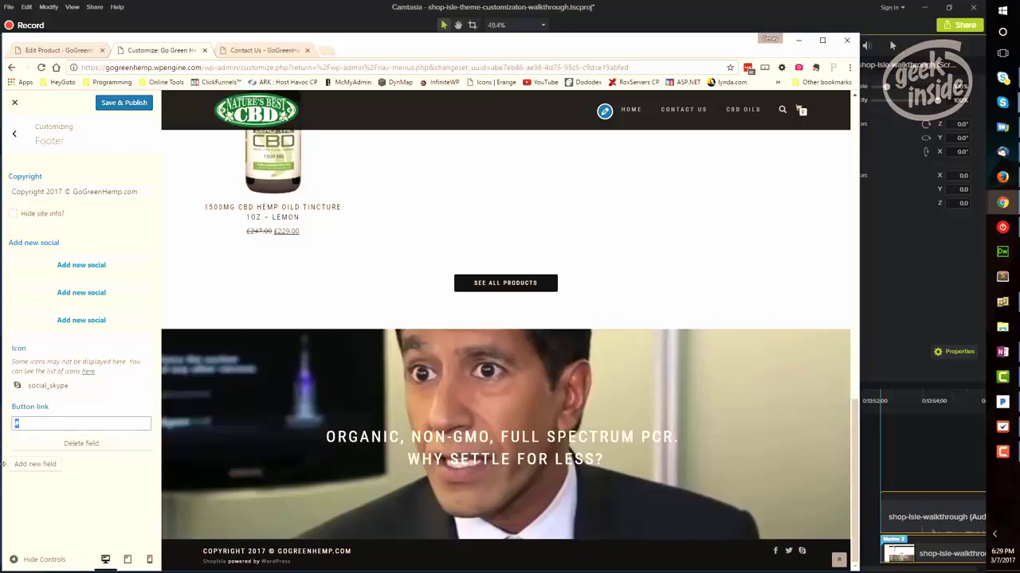
{"action": "left_click", "coordinate": [96, 483]}
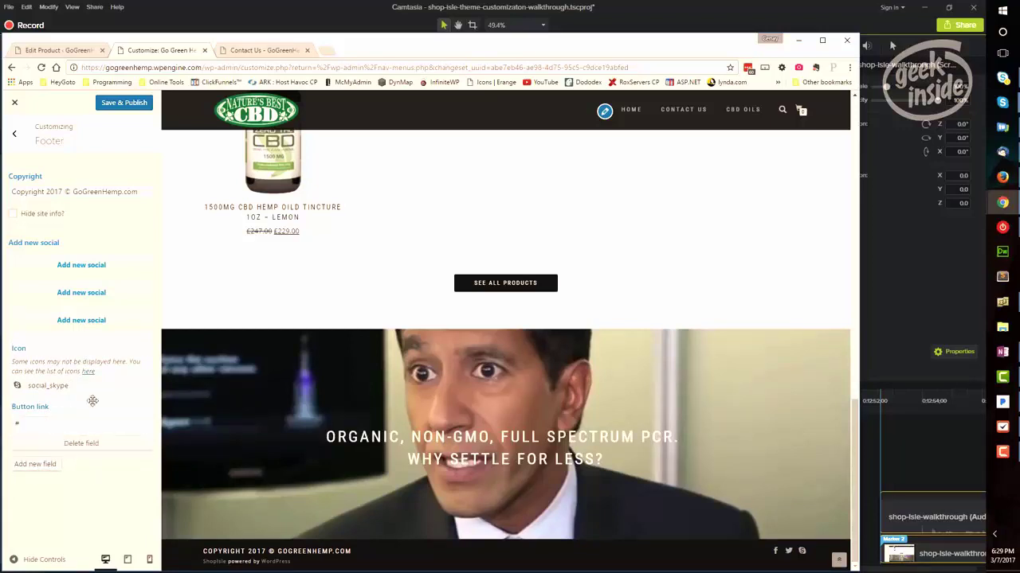
{"action": "left_click", "coordinate": [99, 319]}
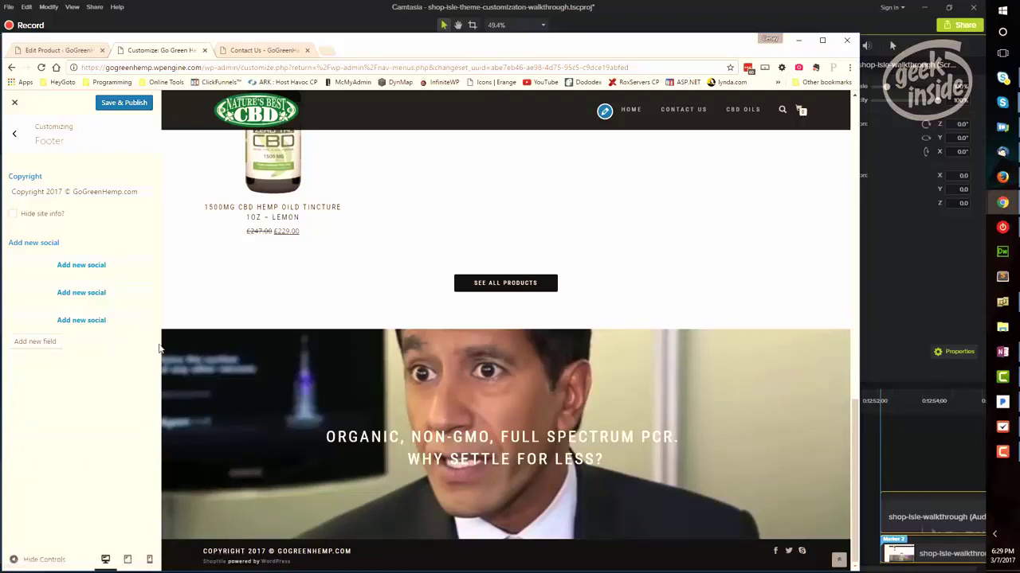
{"action": "left_click", "coordinate": [96, 320]}
{"action": "left_click", "coordinate": [98, 384]}
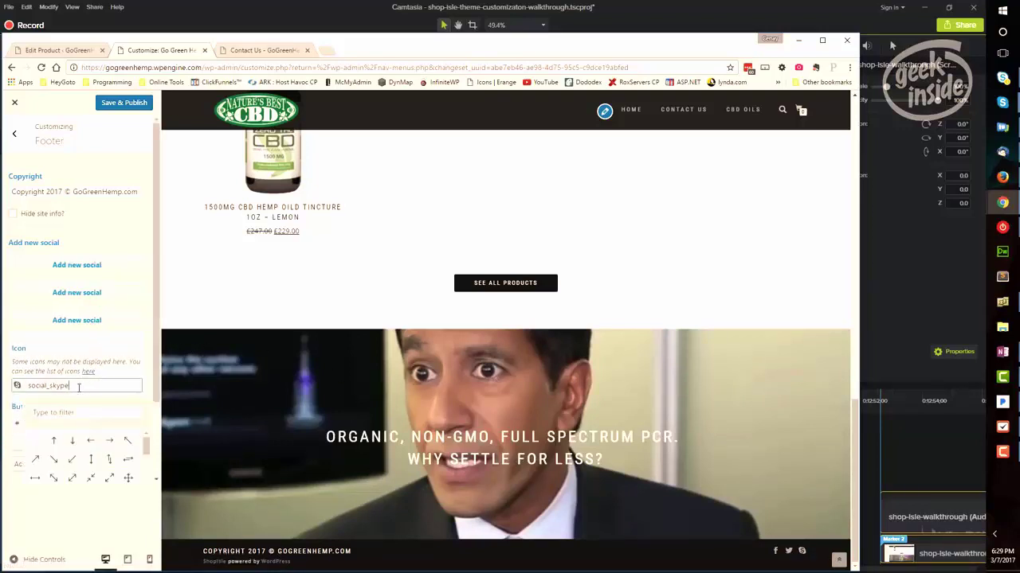
{"action": "scroll", "coordinate": [105, 312], "scroll_direction": "down", "scroll_amount": 3}
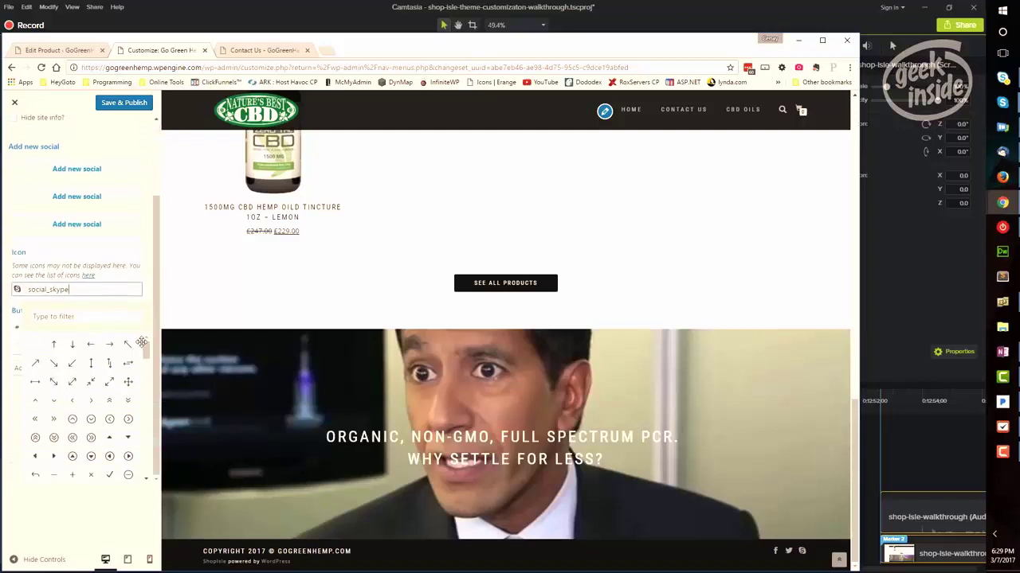
{"action": "left_click_drag", "start_coordinate": [146, 349], "coordinate": [146, 432]}
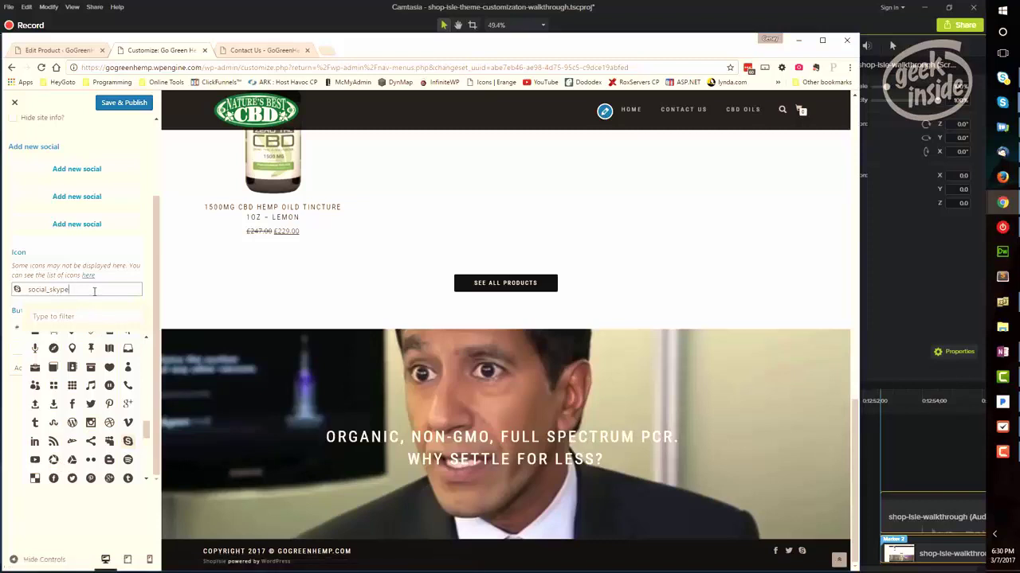
{"action": "left_click", "coordinate": [95, 319]}
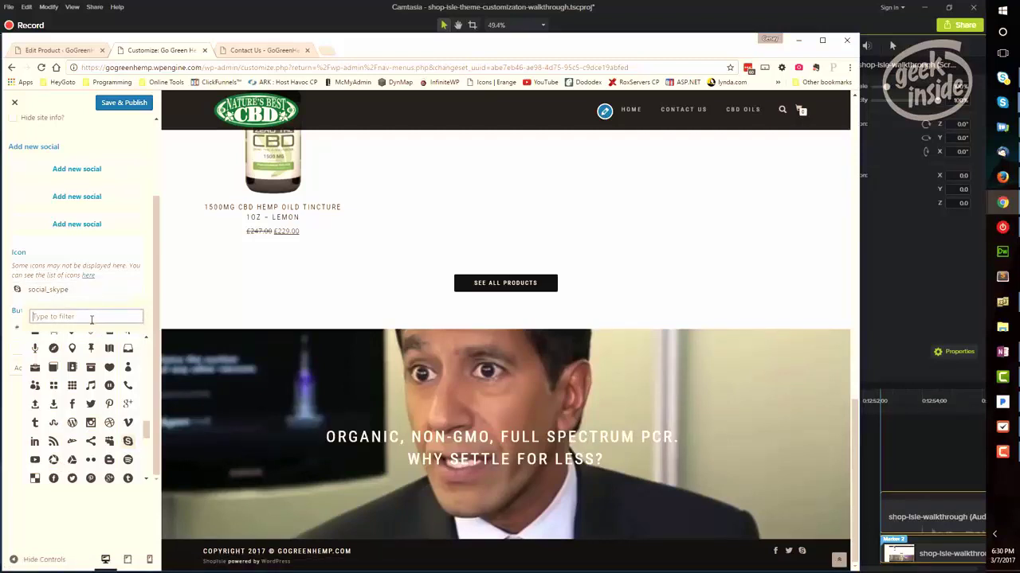
{"action": "type", "text": "social"}
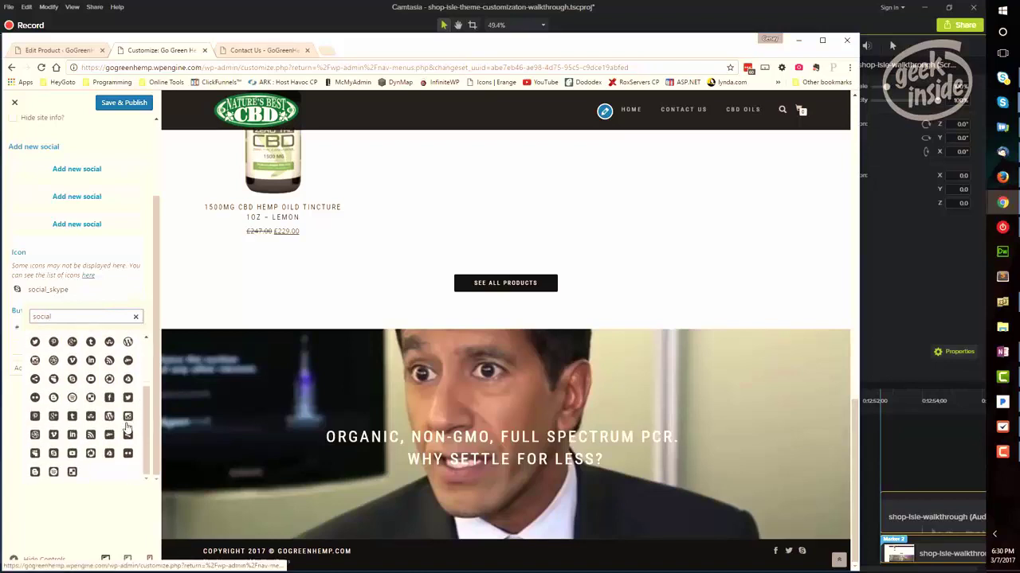
{"action": "scroll", "coordinate": [126, 425], "scroll_direction": "up", "scroll_amount": 2}
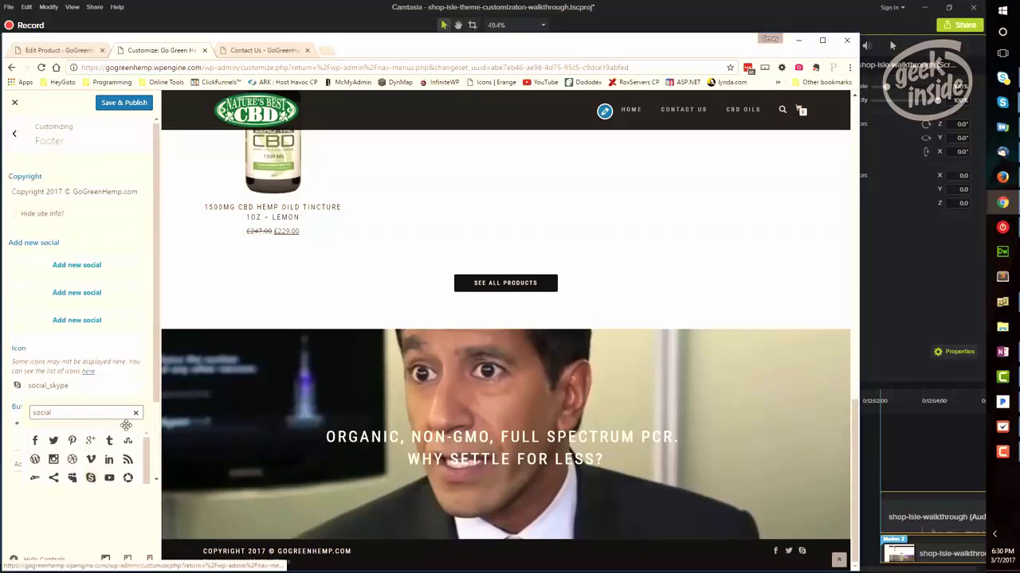
{"action": "left_click", "coordinate": [106, 388]}
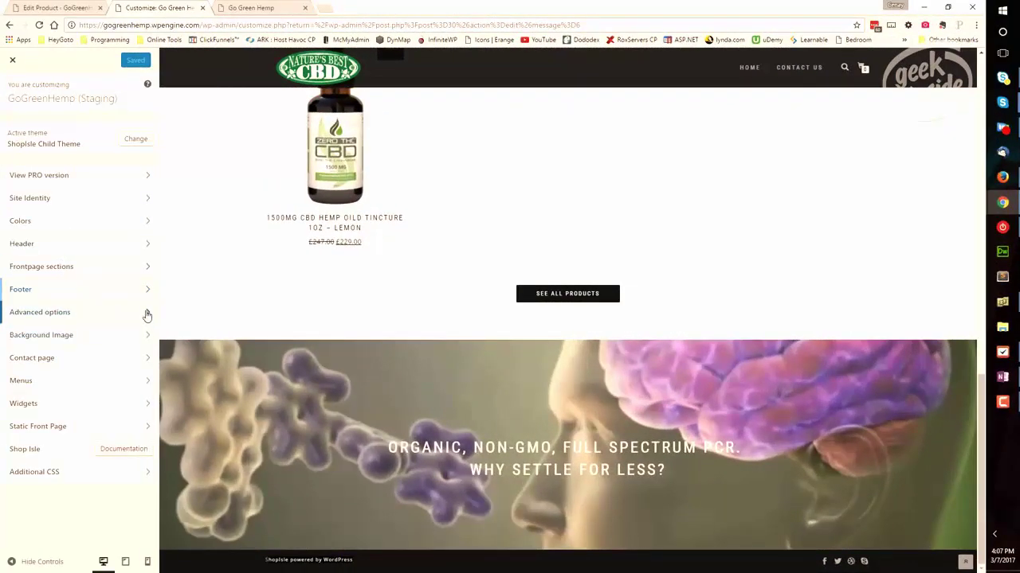
- Browse the Advanced options and Background Image sections, returning to the main list each time
{"action": "left_click", "coordinate": [146, 316]}
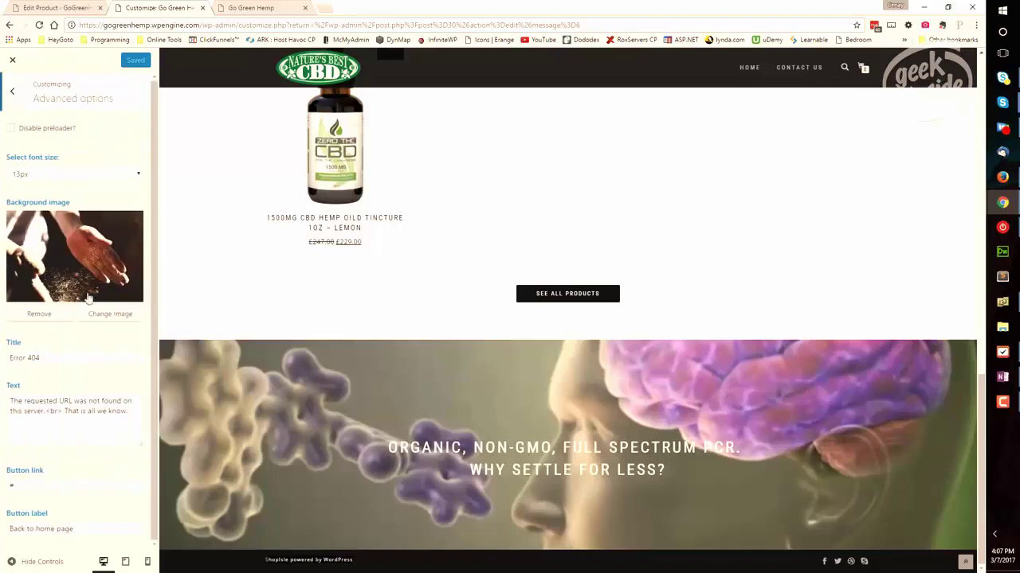
{"action": "left_click", "coordinate": [18, 96]}
{"action": "left_click", "coordinate": [52, 338]}
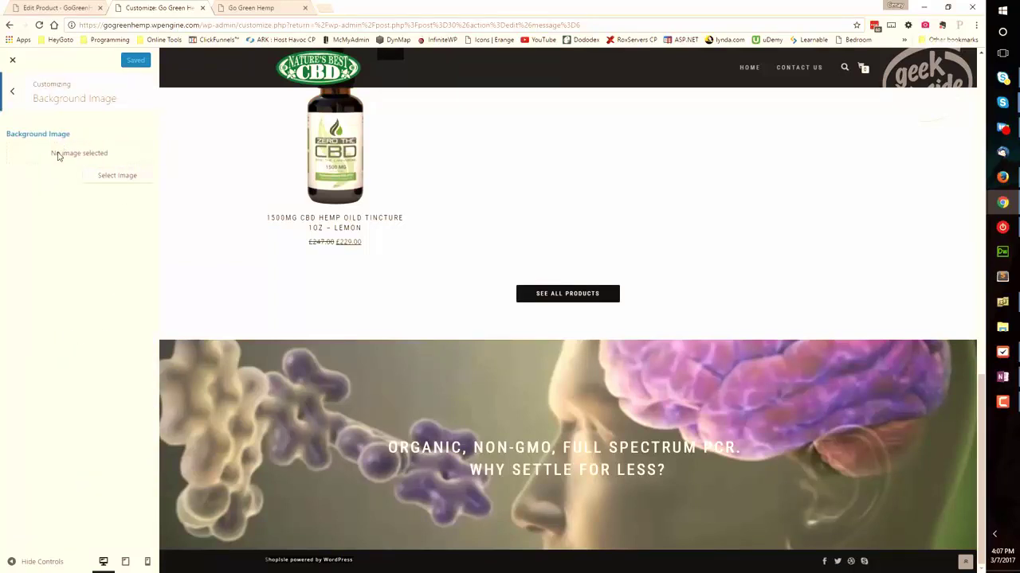
{"action": "left_click", "coordinate": [12, 94]}
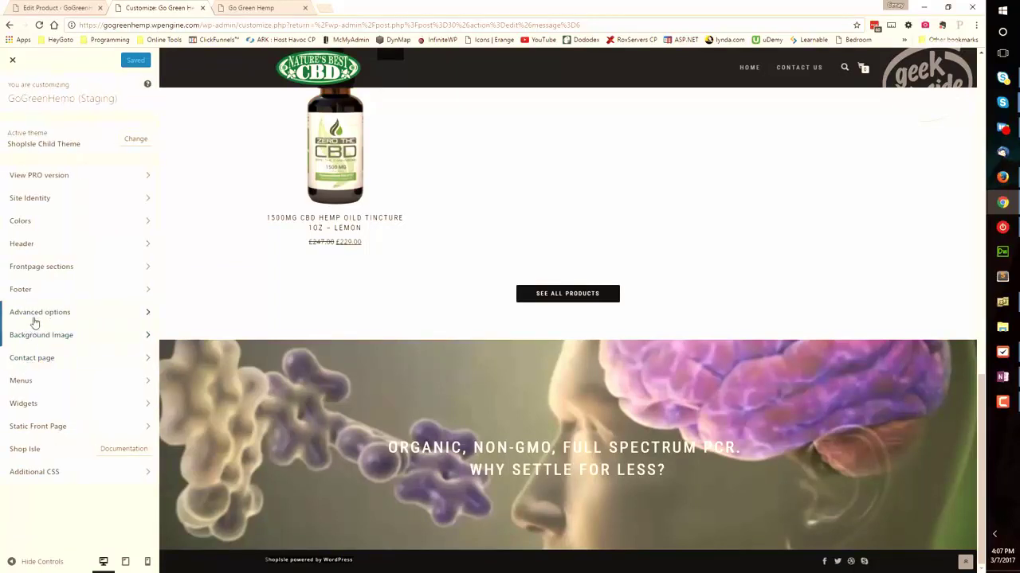
- Read the Contact page setup instructions and load the Contact Us page on the live site
{"action": "left_click", "coordinate": [148, 359]}
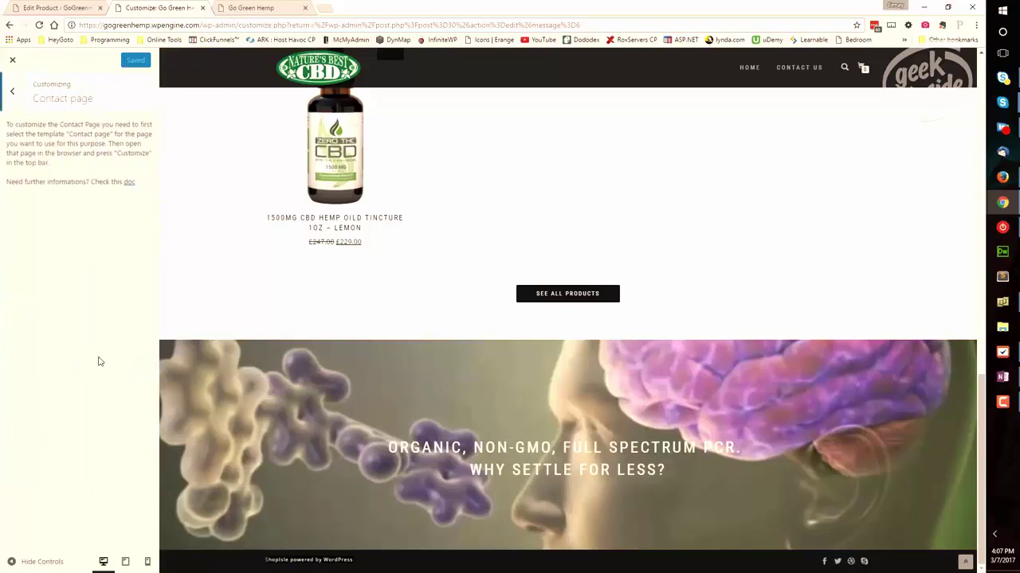
{"action": "left_click_drag", "start_coordinate": [69, 123], "coordinate": [68, 155]}
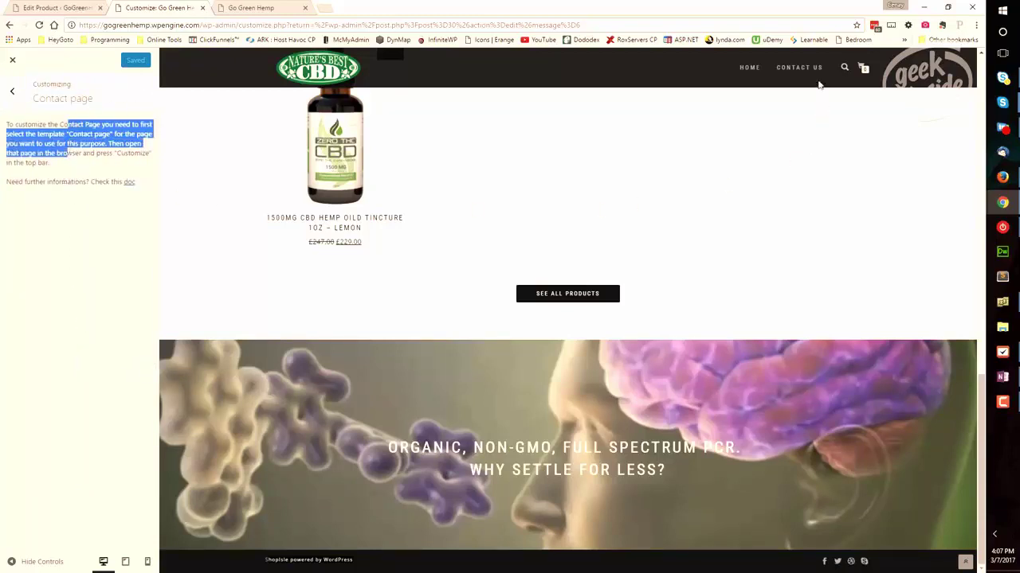
{"action": "key", "text": "ctrl+Tab"}
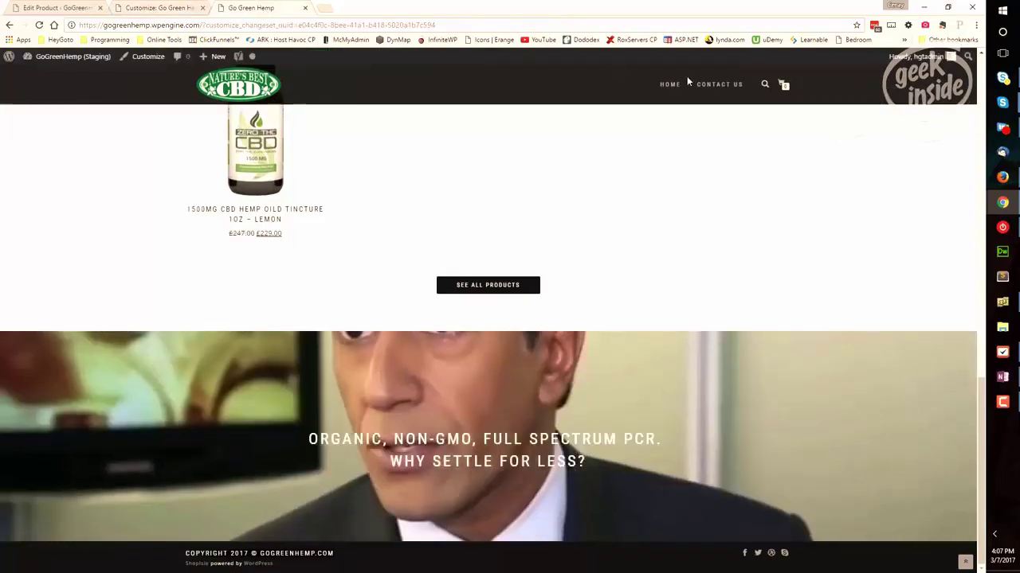
{"action": "left_click", "coordinate": [708, 84]}
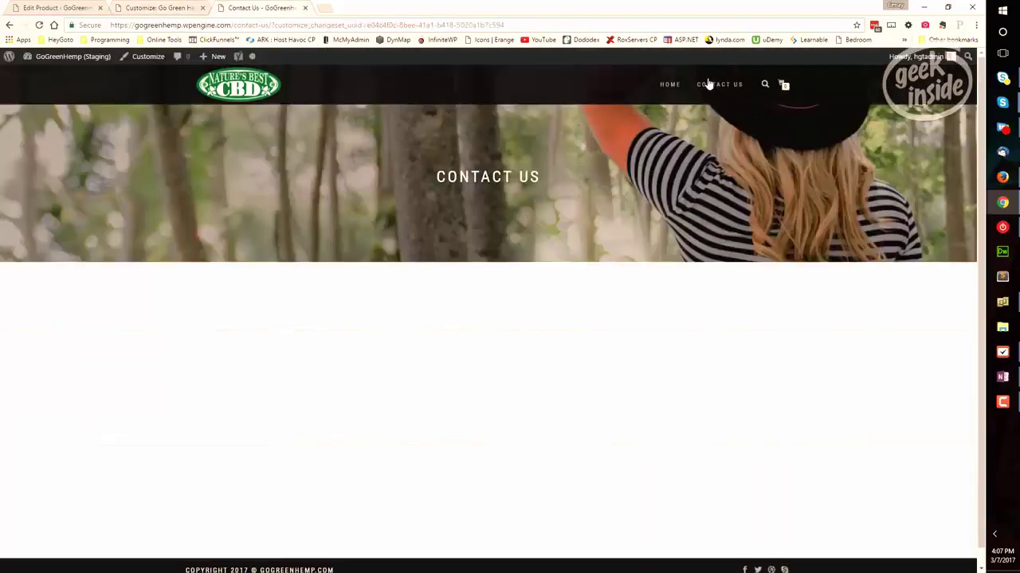
{"action": "left_click", "coordinate": [164, 10]}
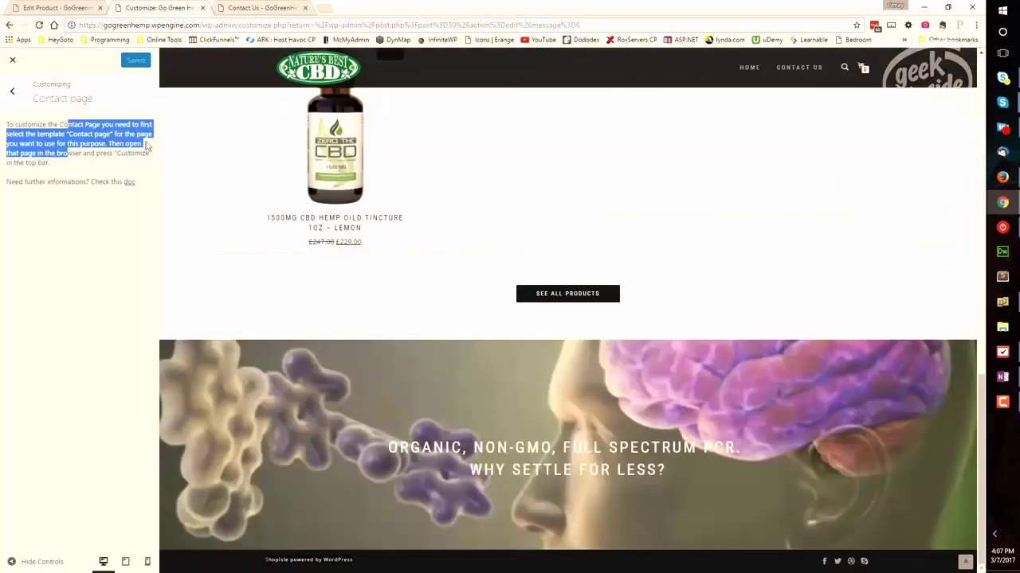
{"action": "left_click", "coordinate": [104, 153]}
{"action": "left_click_drag", "start_coordinate": [104, 154], "coordinate": [127, 153]}
- Start a fresh Customizer session from the Contact Us page
{"action": "left_click", "coordinate": [253, 10]}
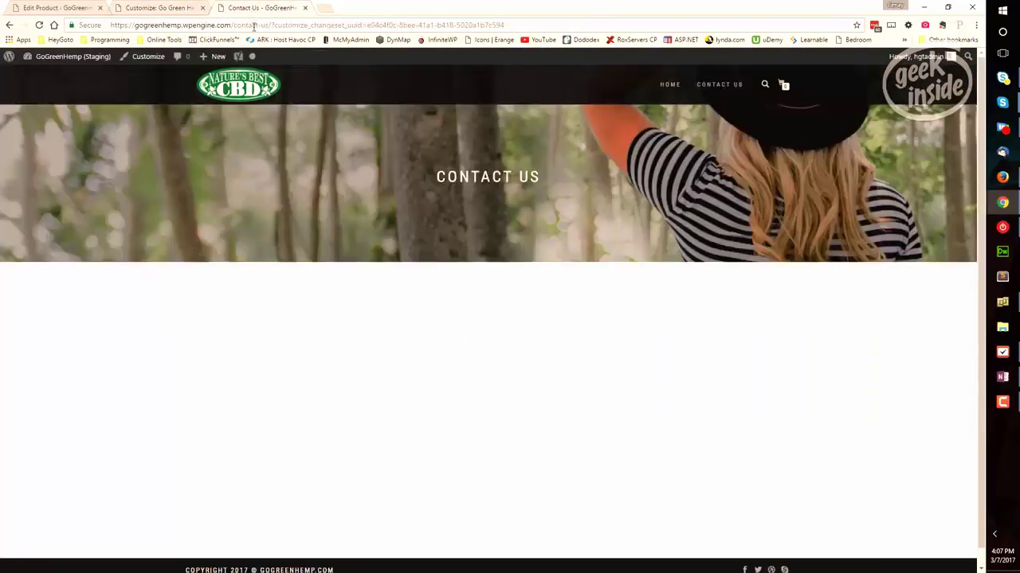
{"action": "left_click", "coordinate": [146, 61]}
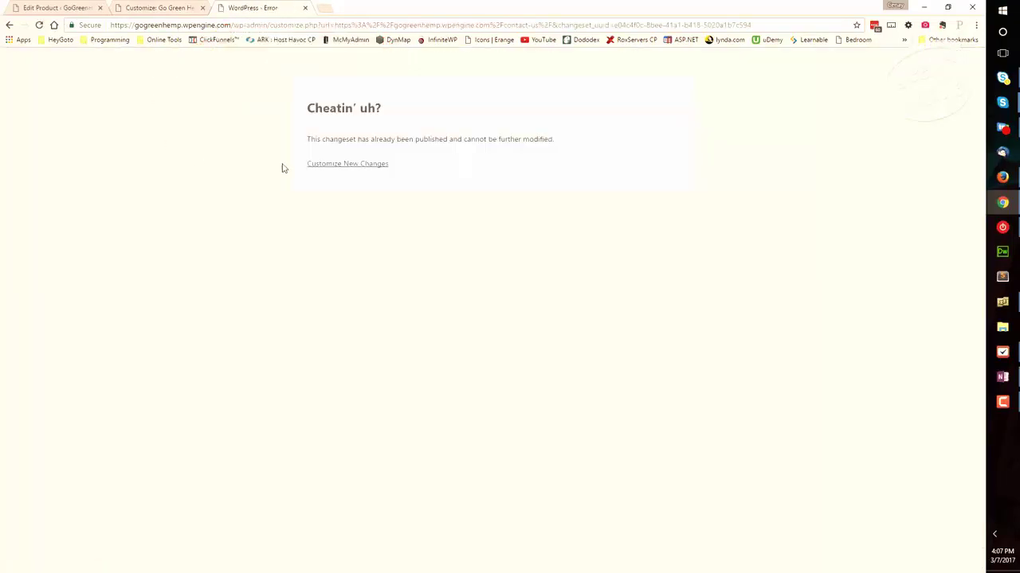
{"action": "left_click", "coordinate": [321, 167]}
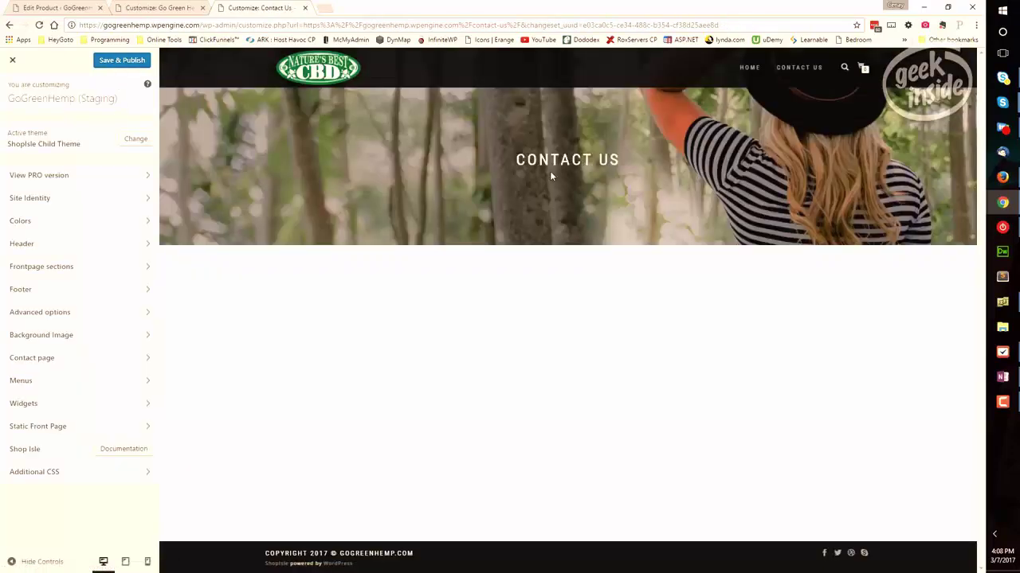
- Open the Contact page settings, leaving the contact form and map shortcode fields empty
{"action": "left_click", "coordinate": [147, 362]}
{"action": "left_click", "coordinate": [49, 190]}
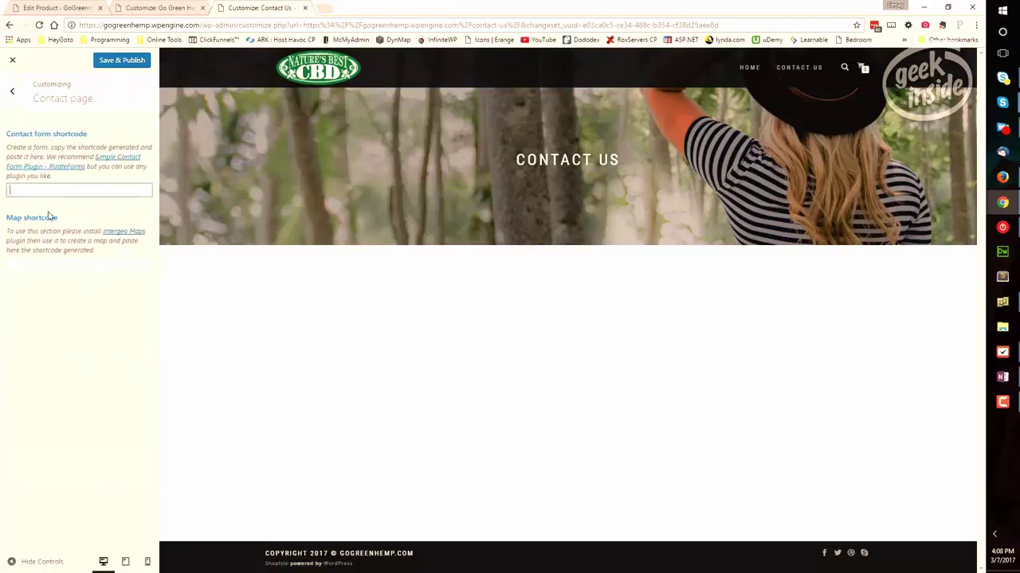
{"action": "left_click", "coordinate": [47, 264]}
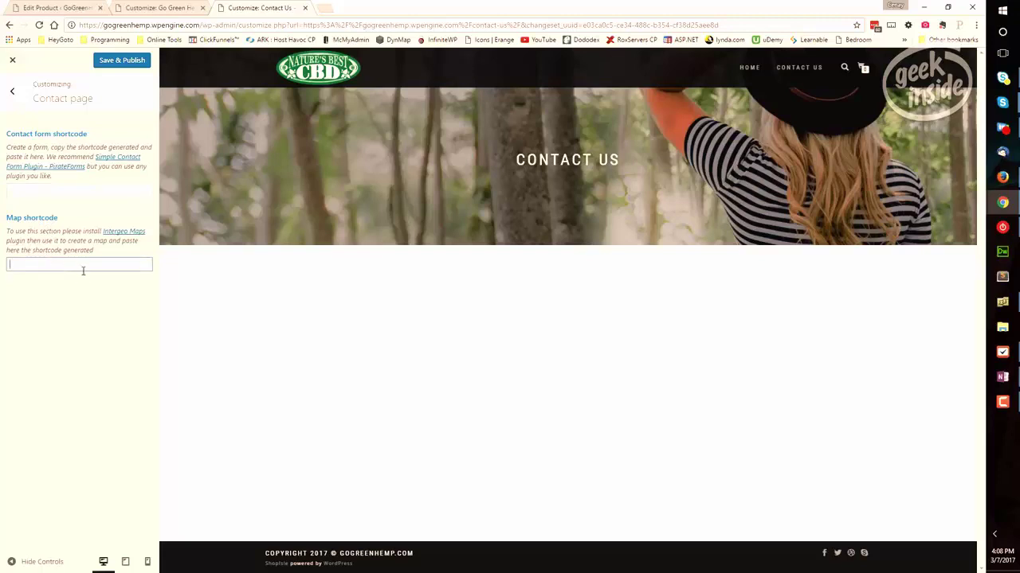
{"action": "left_click", "coordinate": [119, 185]}
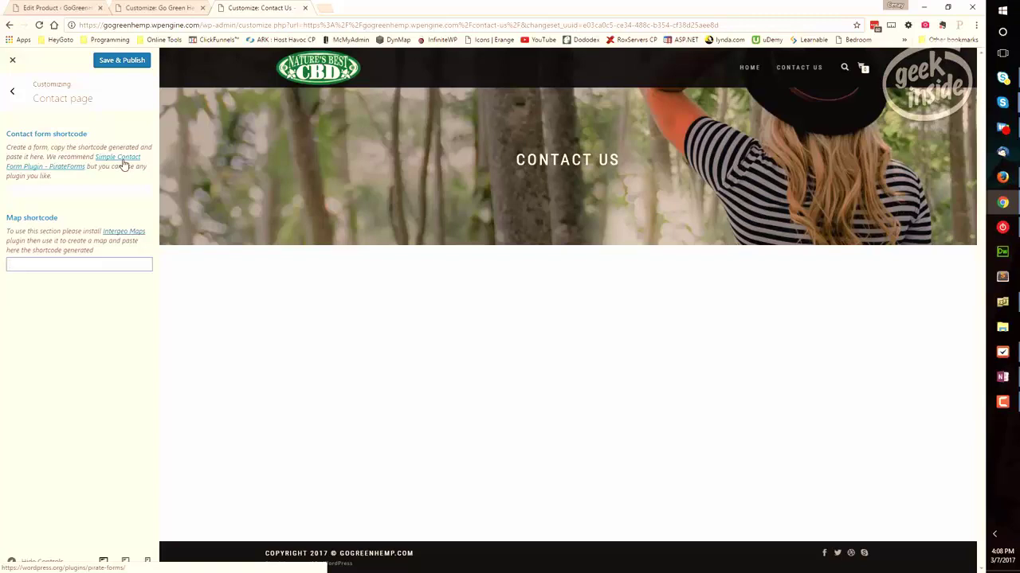
{"action": "left_click", "coordinate": [59, 189]}
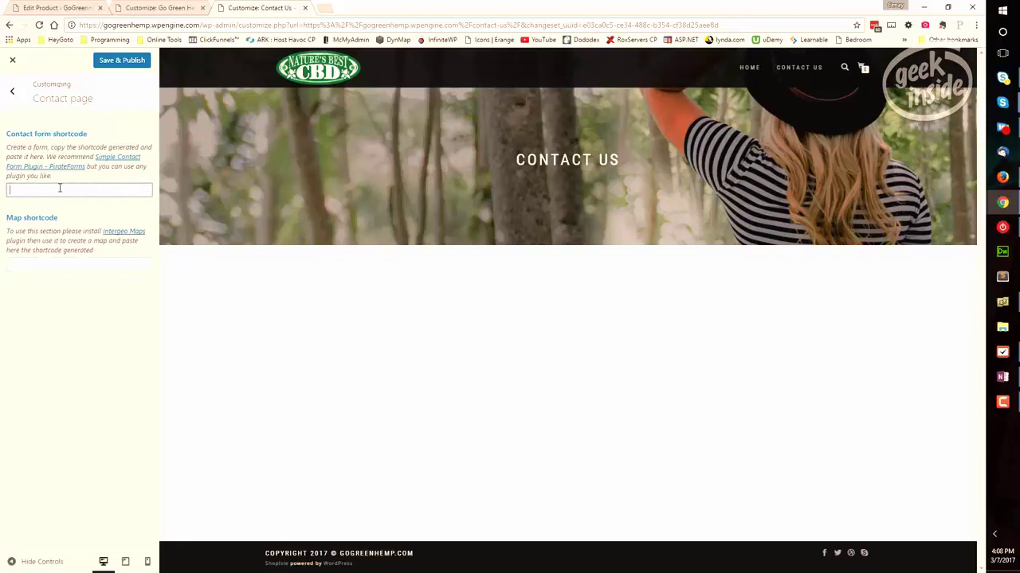
{"action": "left_click", "coordinate": [40, 263]}
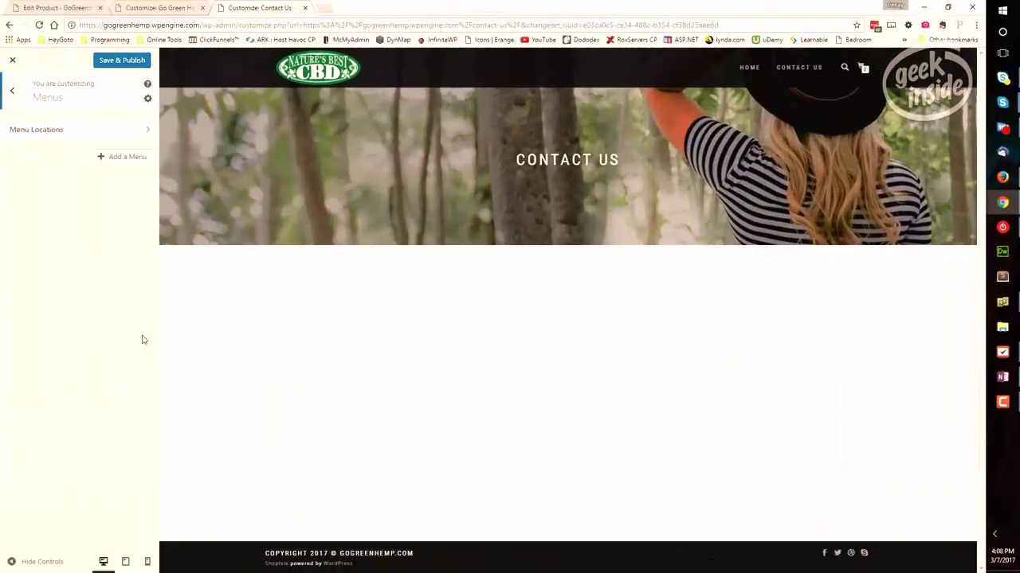
- Check the menu locations without changing the Primary Menu assignment
{"action": "left_click", "coordinate": [104, 131]}
{"action": "left_click", "coordinate": [78, 213]}
{"action": "left_click", "coordinate": [79, 220]}
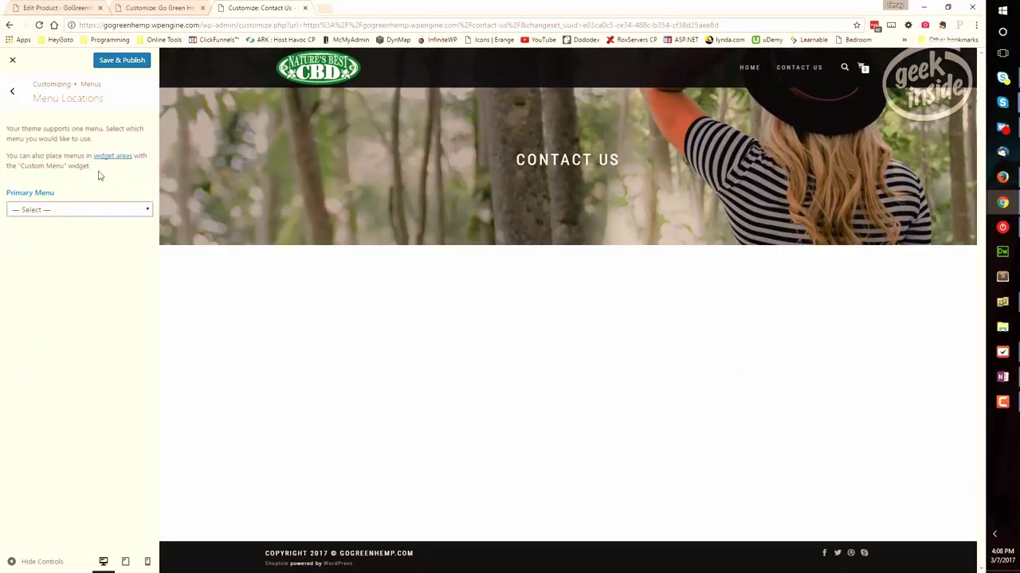
{"action": "left_click", "coordinate": [12, 91]}
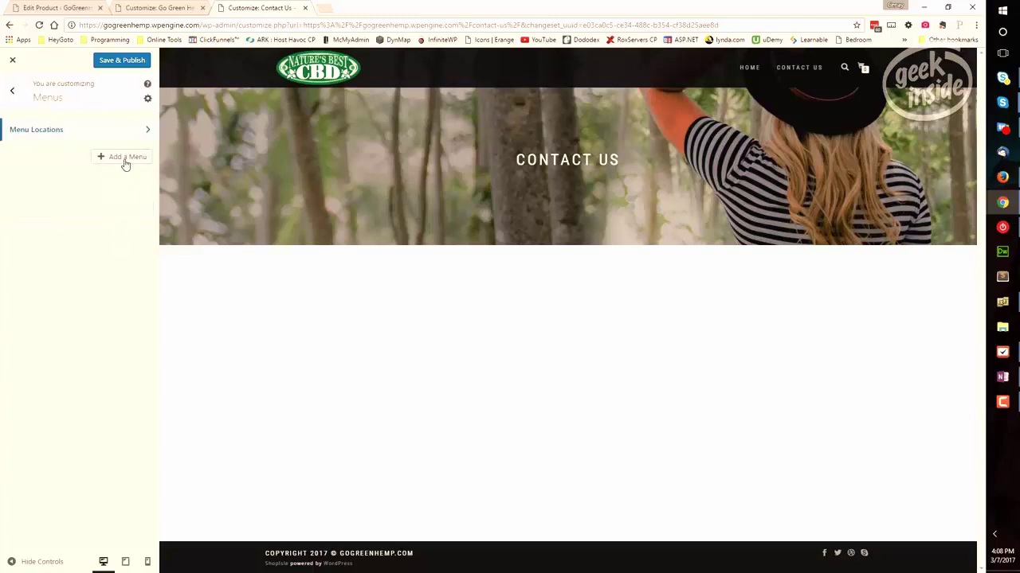
- Create a menu named 'Main Navigation' and set it as the Primary Menu
{"action": "left_click", "coordinate": [140, 161]}
{"action": "left_click", "coordinate": [96, 184]}
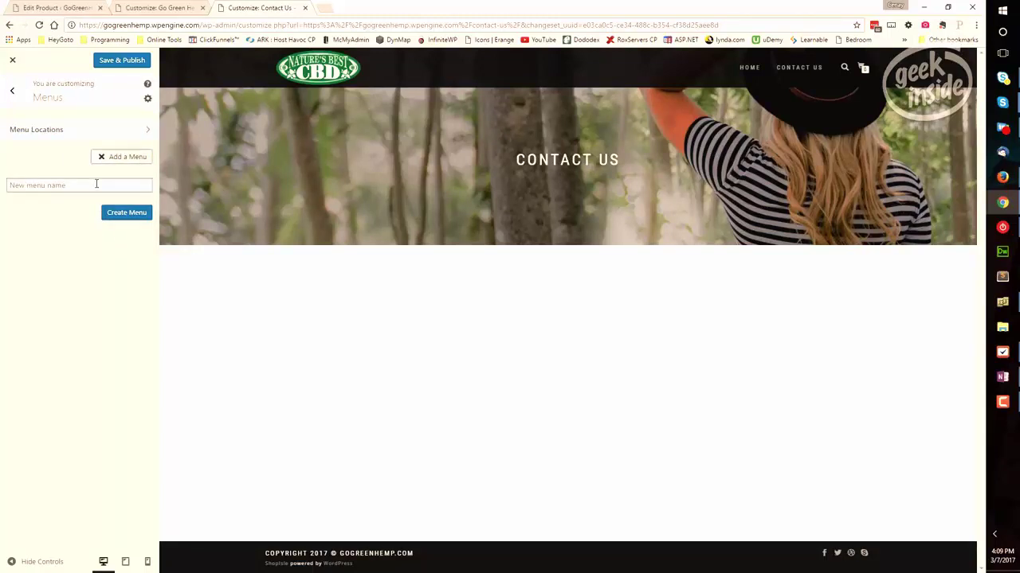
{"action": "type", "text": "Navigation"}
{"action": "key", "text": "Home"}
{"action": "type", "text": "Main"}
{"action": "left_click", "coordinate": [130, 212]}
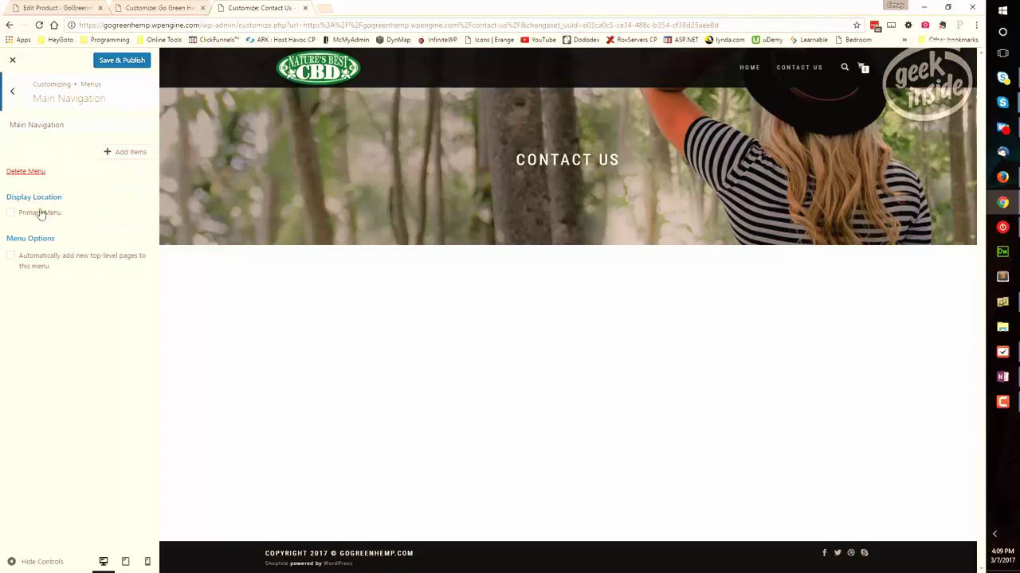
{"action": "left_click", "coordinate": [11, 213]}
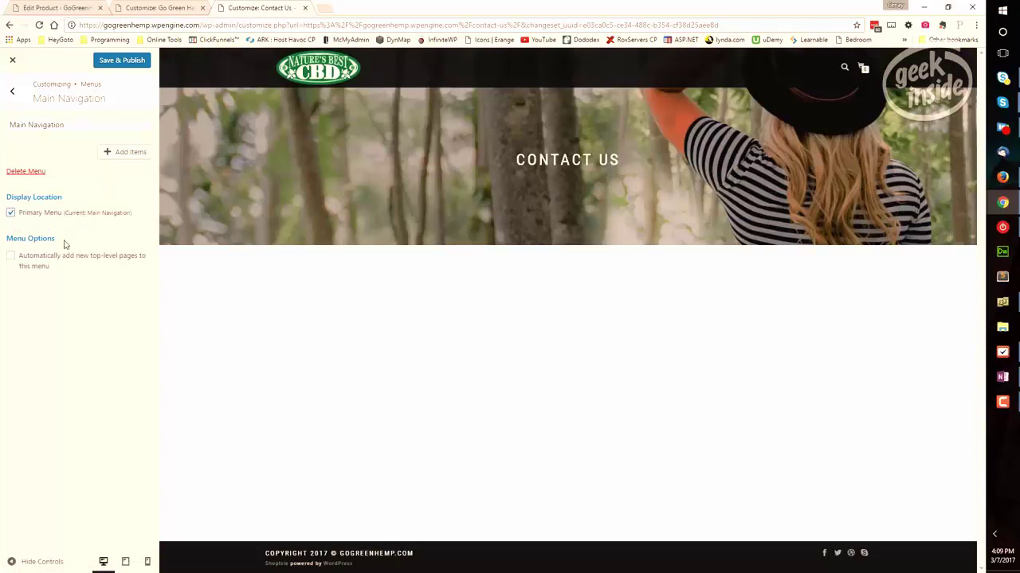
- Add Home, Contact Us and the CBD Oils category to the menu and publish
{"action": "left_click", "coordinate": [123, 153]}
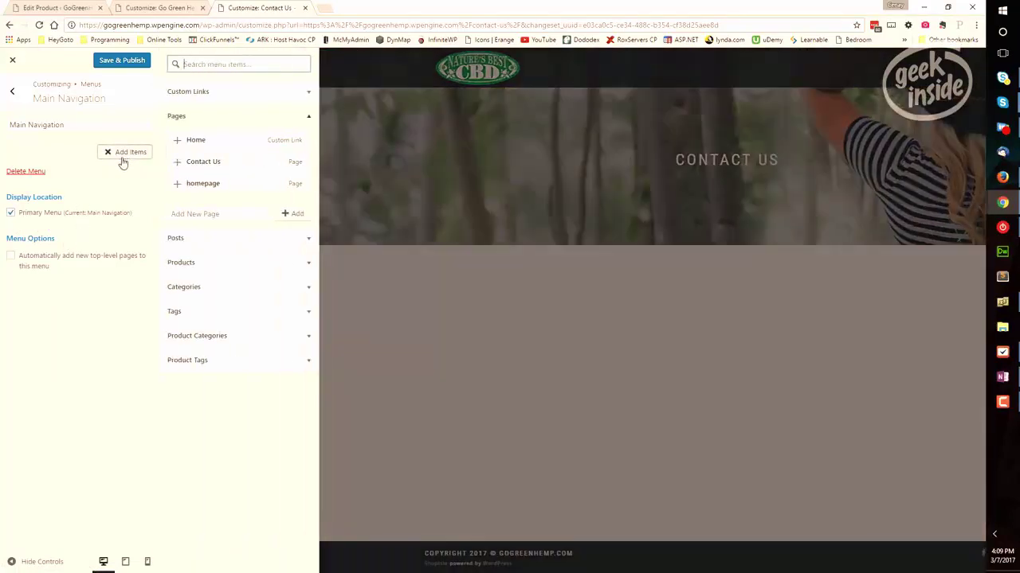
{"action": "left_click", "coordinate": [177, 140]}
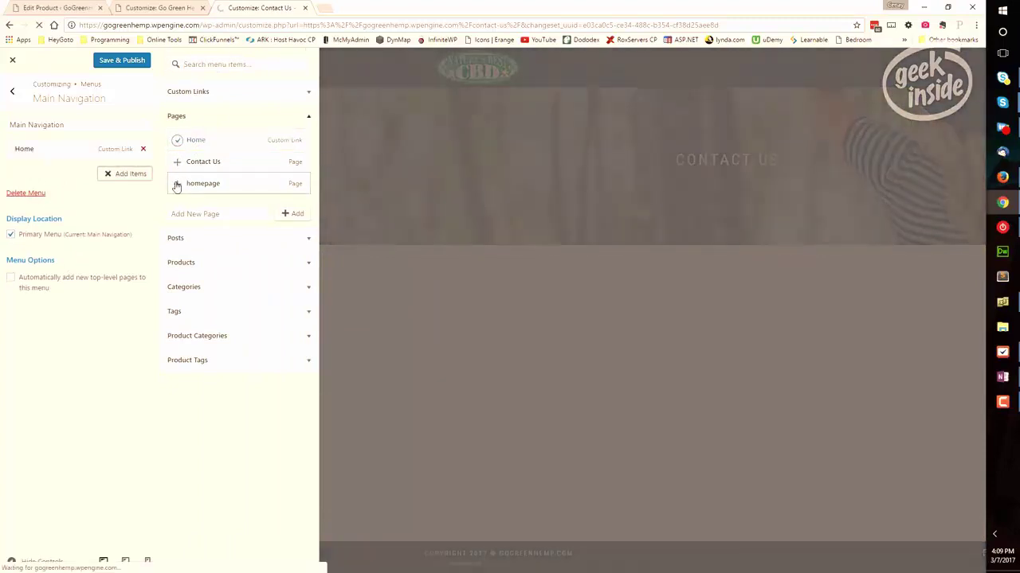
{"action": "left_click", "coordinate": [177, 162]}
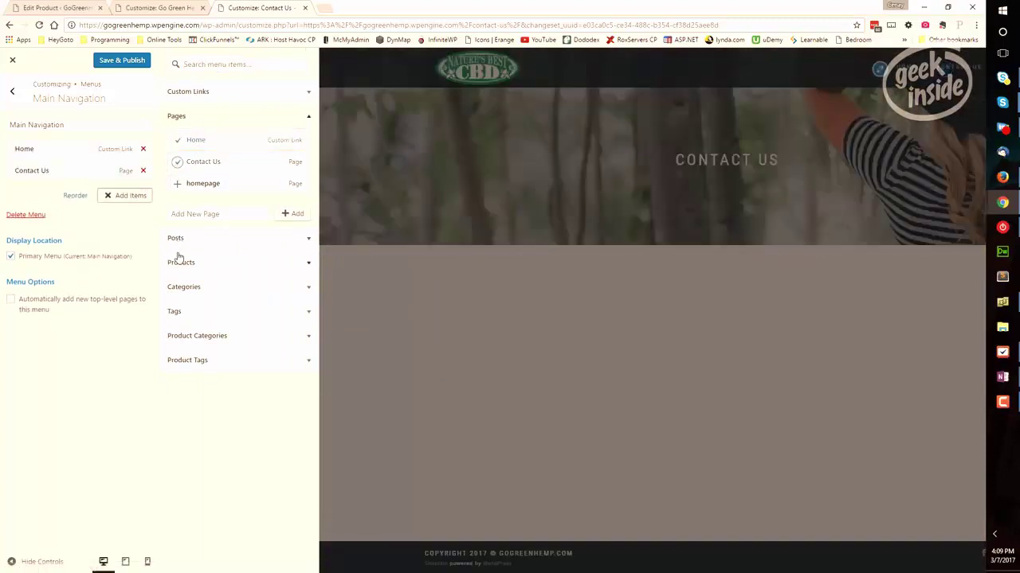
{"action": "left_click", "coordinate": [309, 338]}
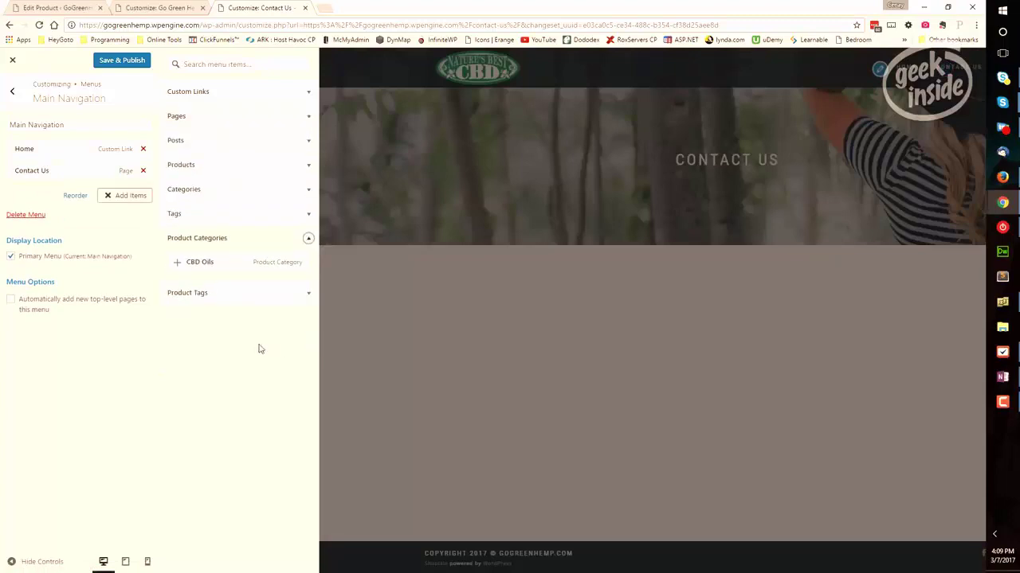
{"action": "left_click", "coordinate": [177, 262]}
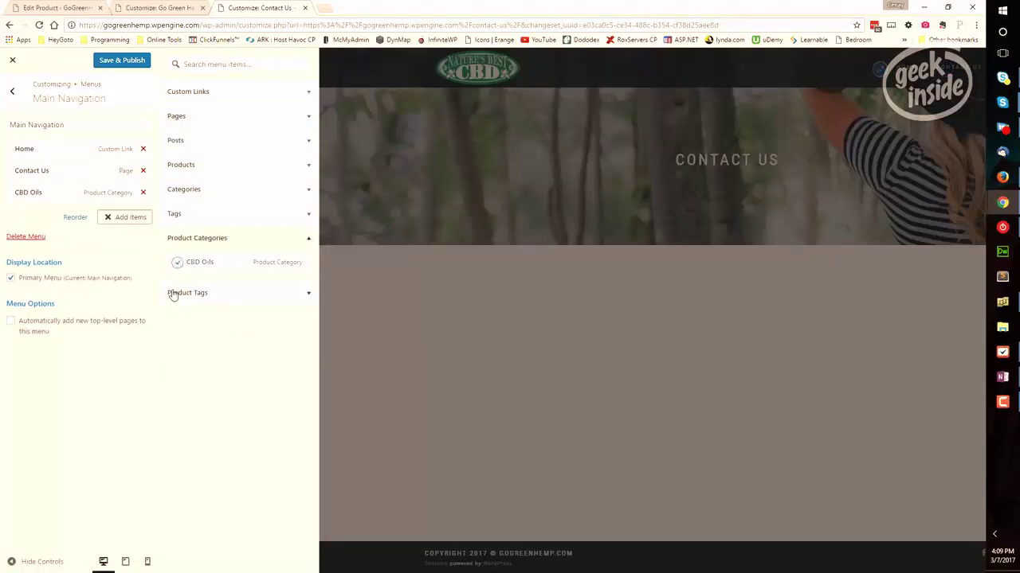
{"action": "left_click", "coordinate": [118, 63]}
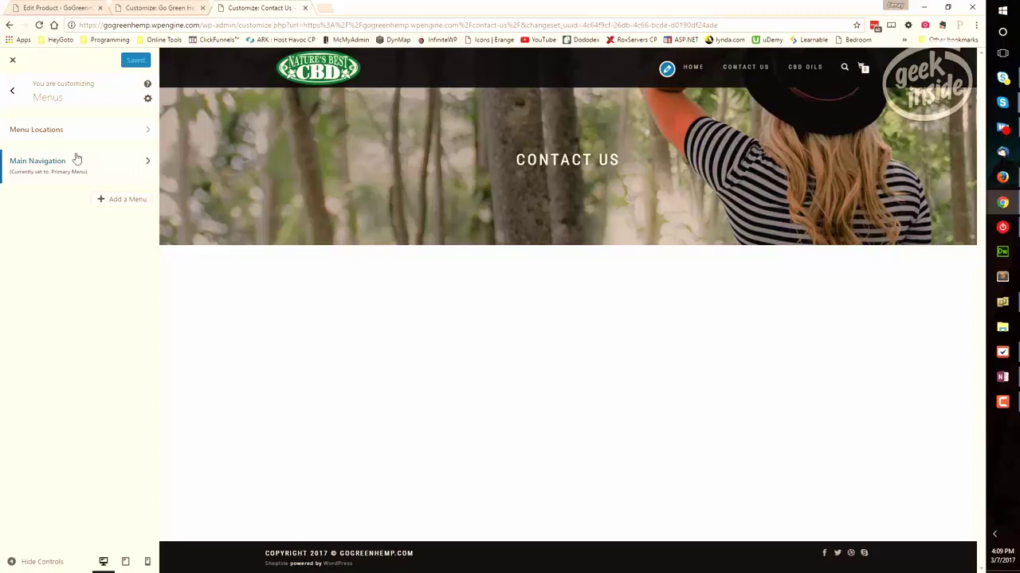
{"action": "left_click", "coordinate": [14, 95]}
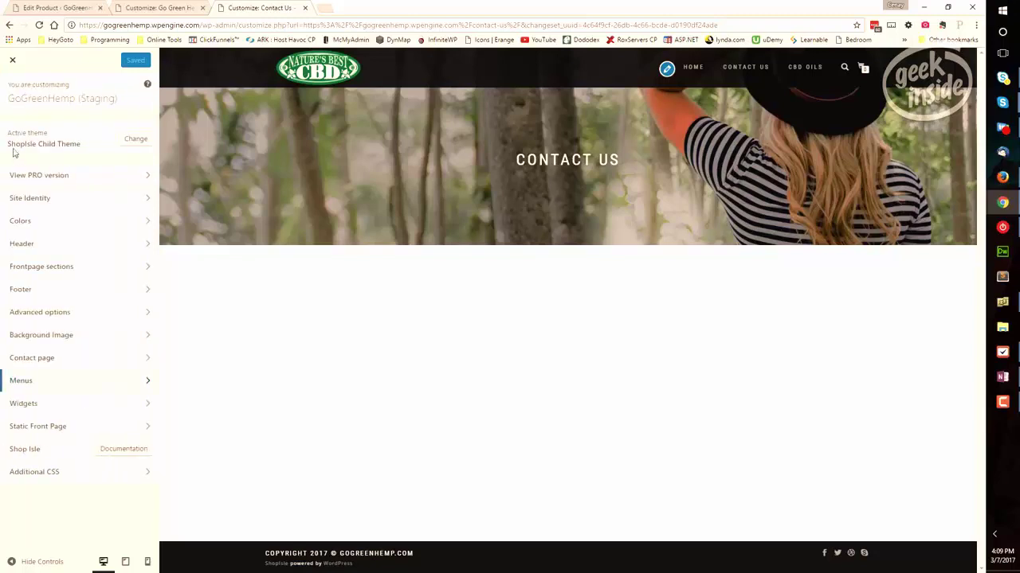
- Close the older Customizer session and go to Appearance > Menus
{"action": "left_click", "coordinate": [137, 10]}
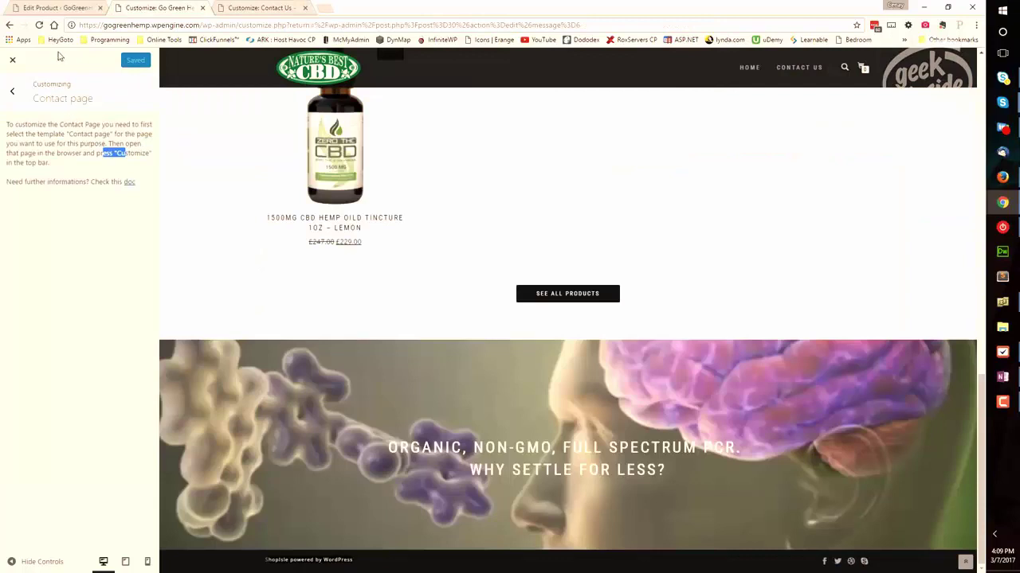
{"action": "left_click", "coordinate": [13, 60]}
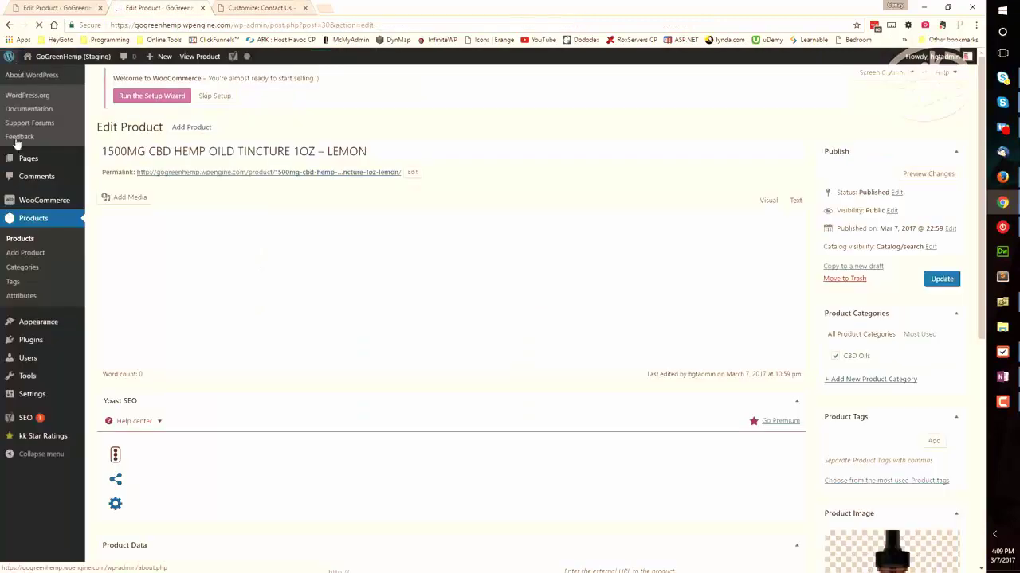
{"action": "left_click", "coordinate": [18, 286]}
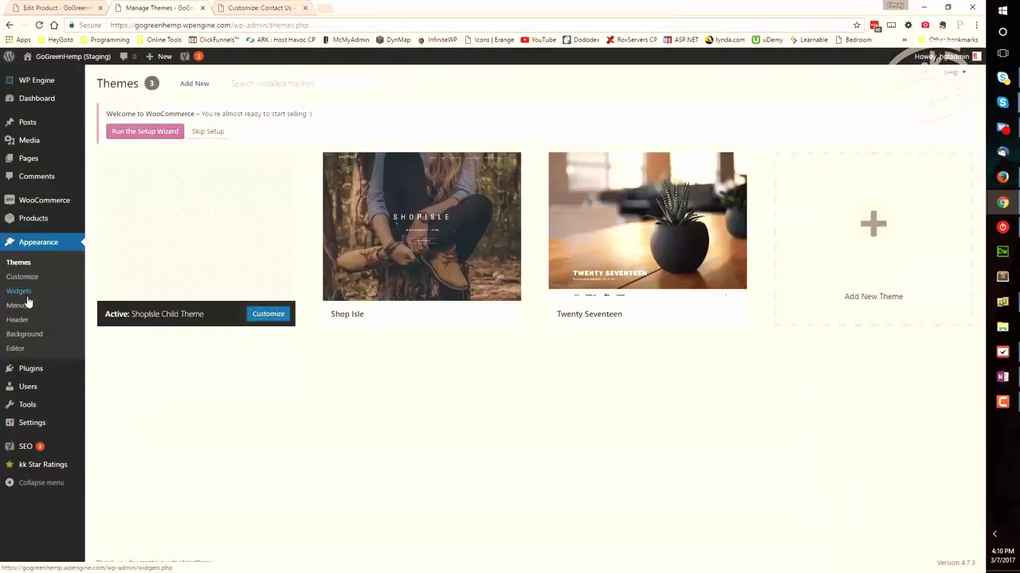
{"action": "left_click", "coordinate": [24, 306]}
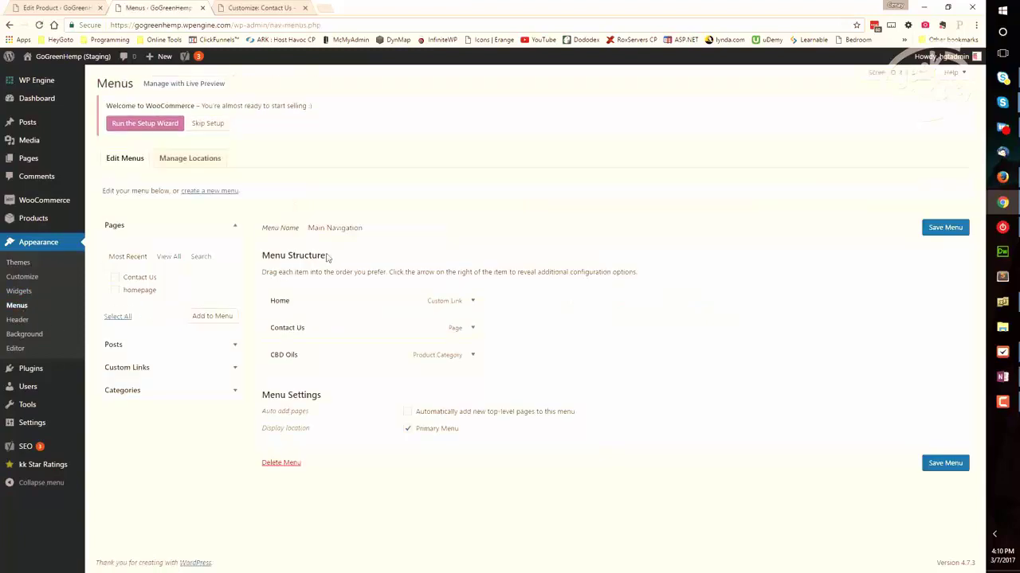
- Review the Main Navigation menu and its items, then return to the Contact Us customizer tab
{"action": "left_click_drag", "start_coordinate": [331, 258], "coordinate": [290, 256]}
{"action": "left_click", "coordinate": [330, 228]}
{"action": "key", "text": "ctrl+a"}
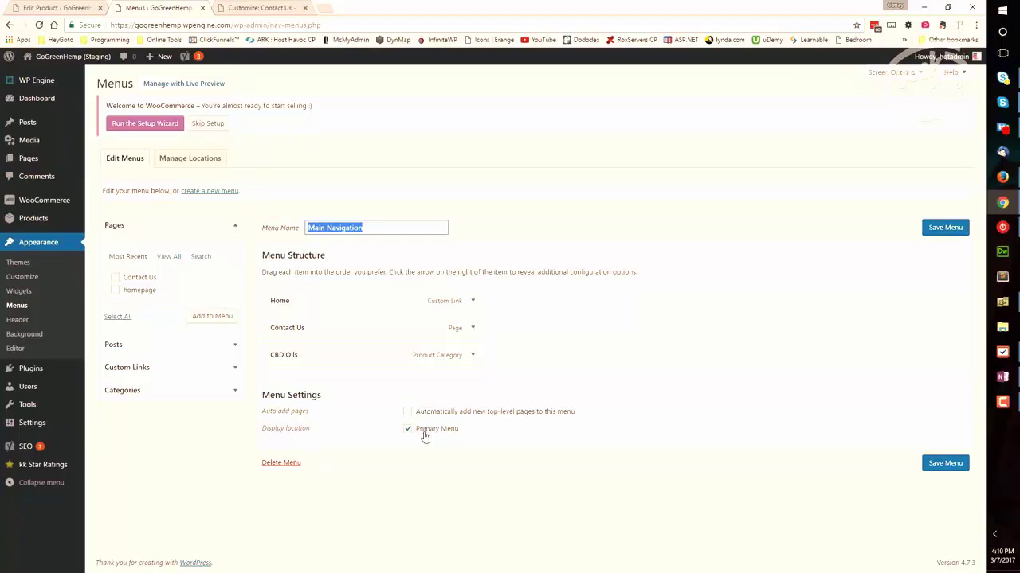
{"action": "left_click", "coordinate": [150, 276]}
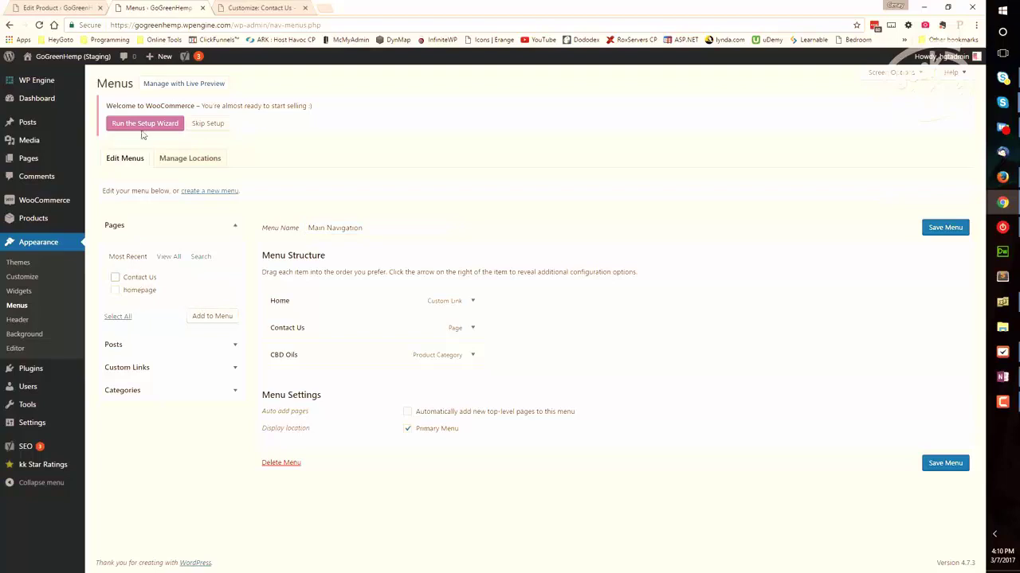
{"action": "left_click", "coordinate": [239, 8]}
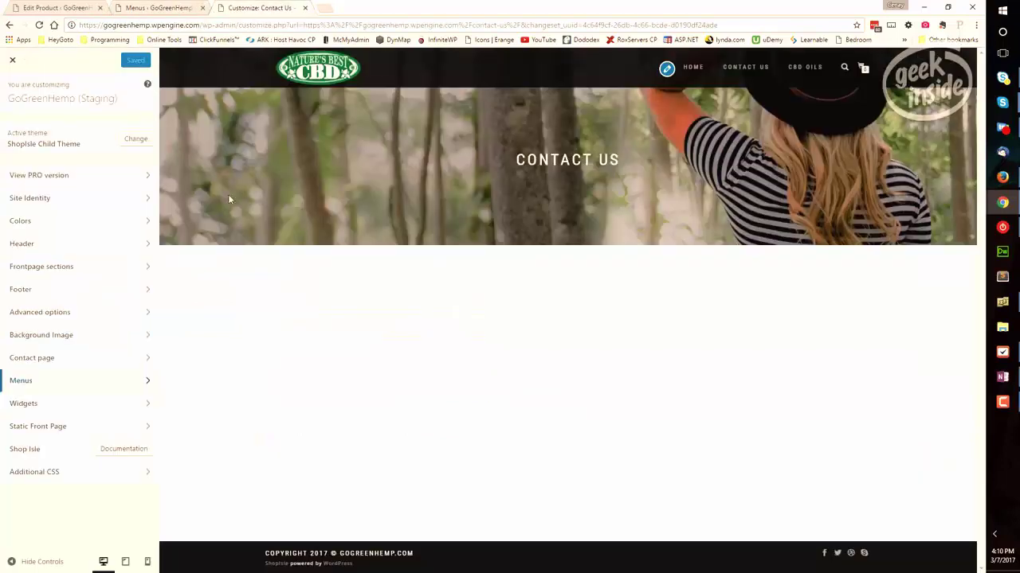
- Glance at Static Front Page, close the Customizer onto the live Contact Us page, and return to Menus
{"action": "left_click", "coordinate": [147, 435]}
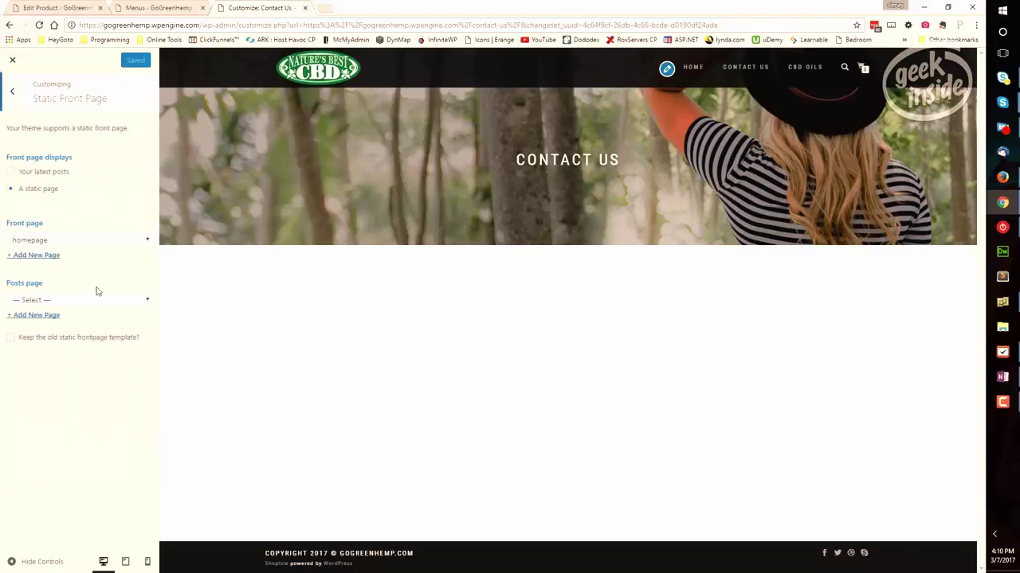
{"action": "left_click", "coordinate": [16, 93]}
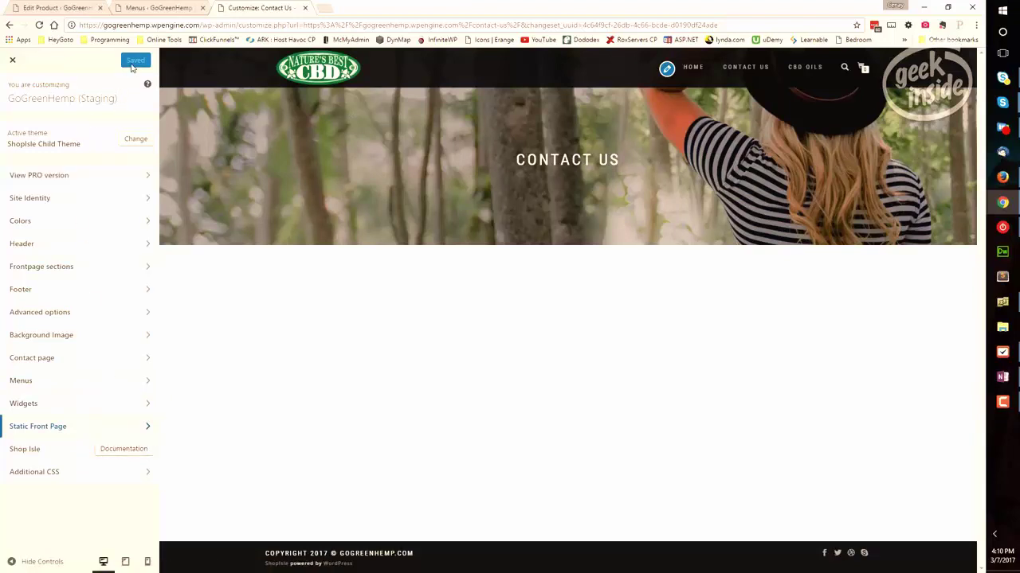
{"action": "left_click", "coordinate": [12, 63]}
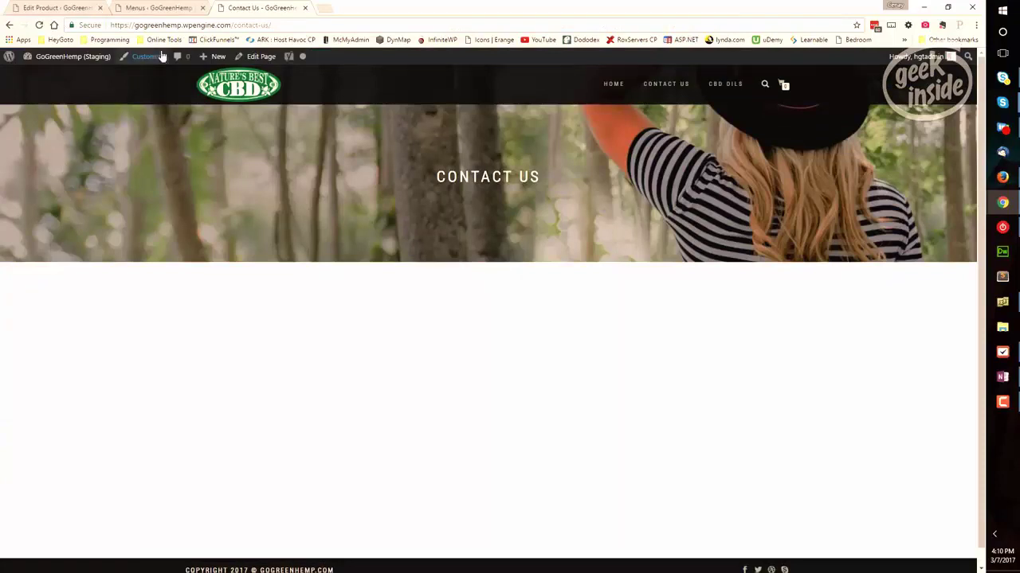
{"action": "left_click", "coordinate": [165, 8]}
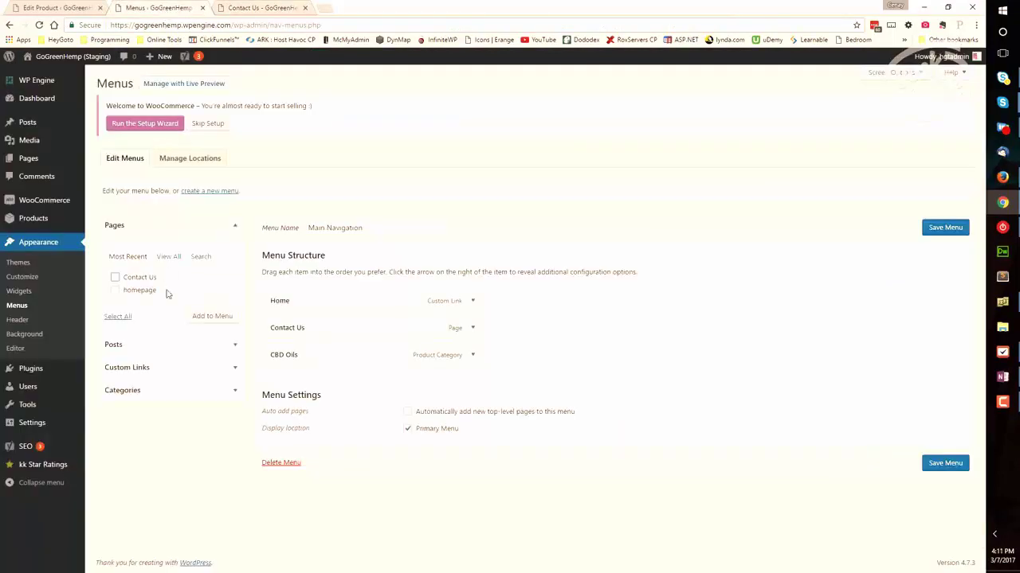